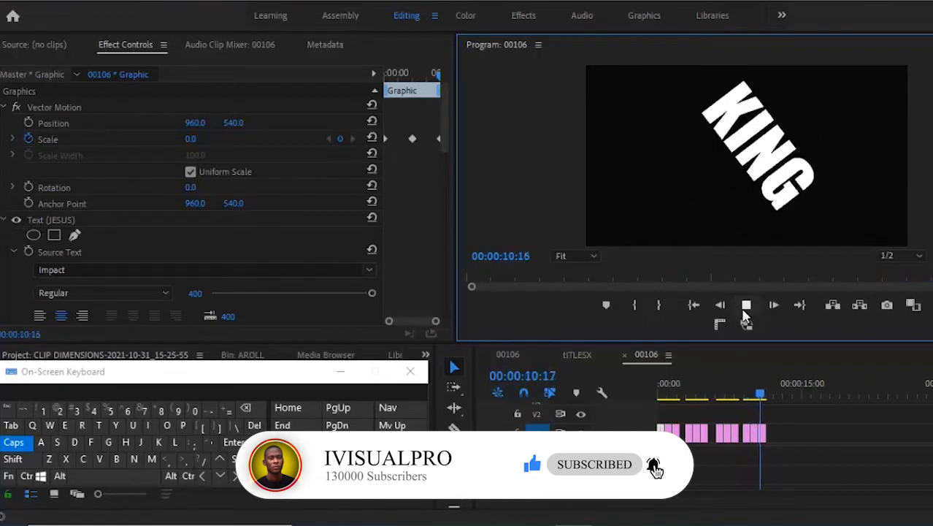
Stop the sequence playback, switch to the Graphics workspace and widen the Essential Graphics area.
{"action": "left_click", "coordinate": [743, 311]}
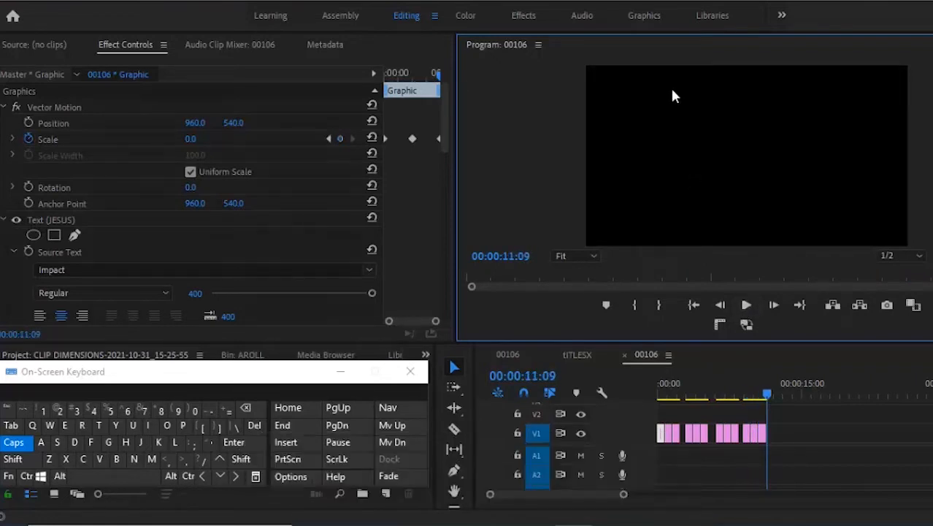
{"action": "left_click", "coordinate": [645, 16]}
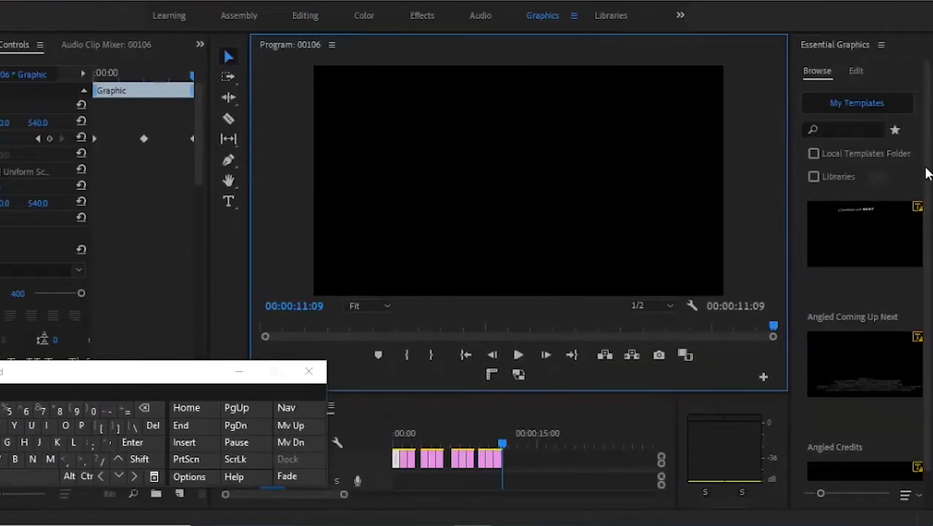
{"action": "left_click_drag", "start_coordinate": [926, 168], "coordinate": [926, 294]}
{"action": "left_click_drag", "start_coordinate": [790, 239], "coordinate": [713, 228]}
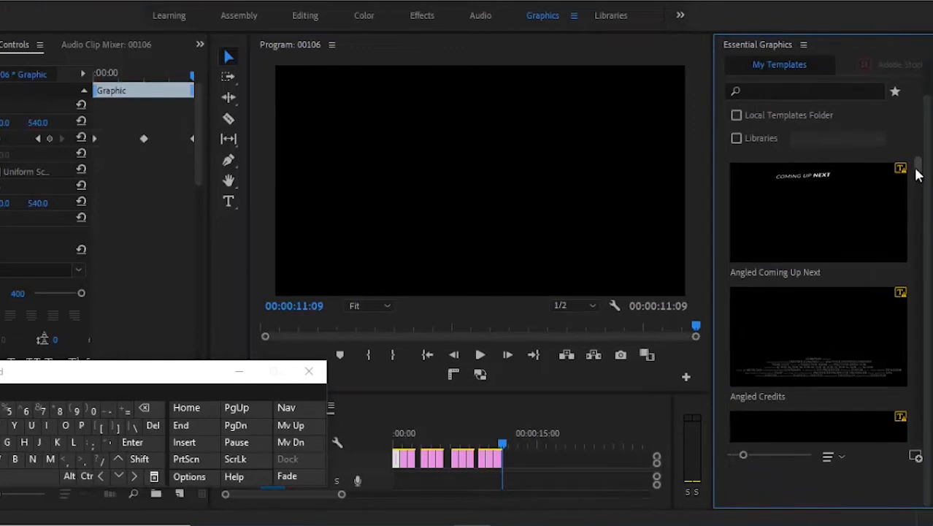
Add the Basic Title template to track V1 after the existing clips, with the playhead at 00:00:14:17 on its start.
{"action": "left_click_drag", "start_coordinate": [917, 180], "coordinate": [919, 204]}
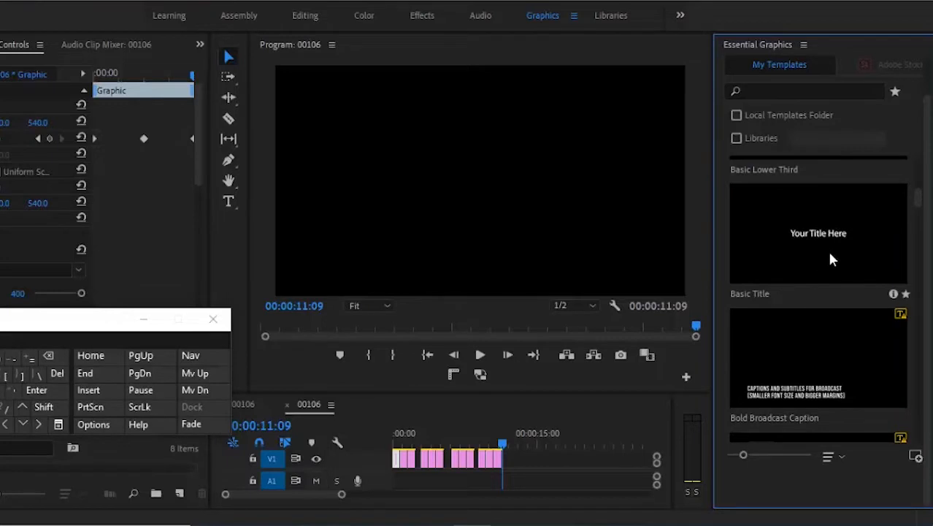
{"action": "left_click", "coordinate": [830, 253]}
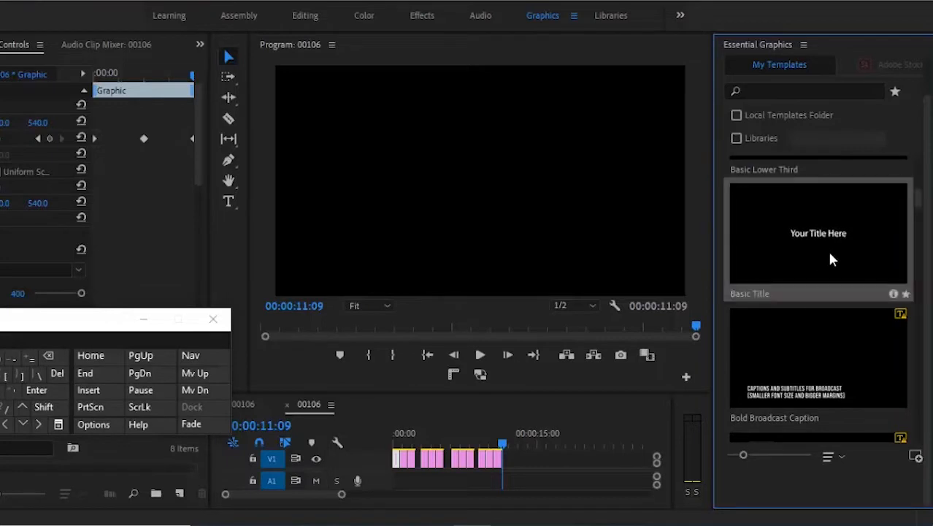
{"action": "left_click_drag", "start_coordinate": [830, 253], "coordinate": [534, 465]}
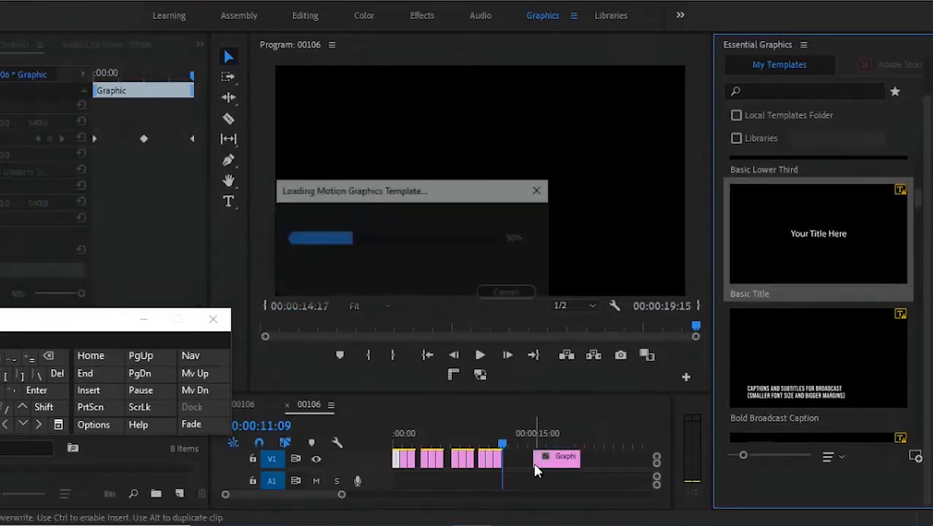
{"action": "left_click", "coordinate": [537, 441]}
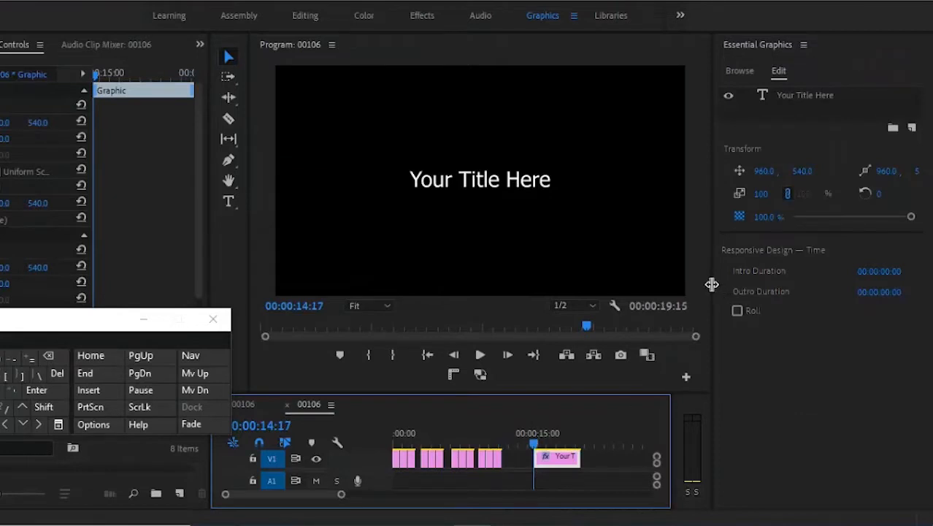
Narrow the Essential Graphics area, select the placeholder title in the frame and bring the on-screen keyboard fully into view.
{"action": "left_click_drag", "start_coordinate": [715, 285], "coordinate": [766, 279]}
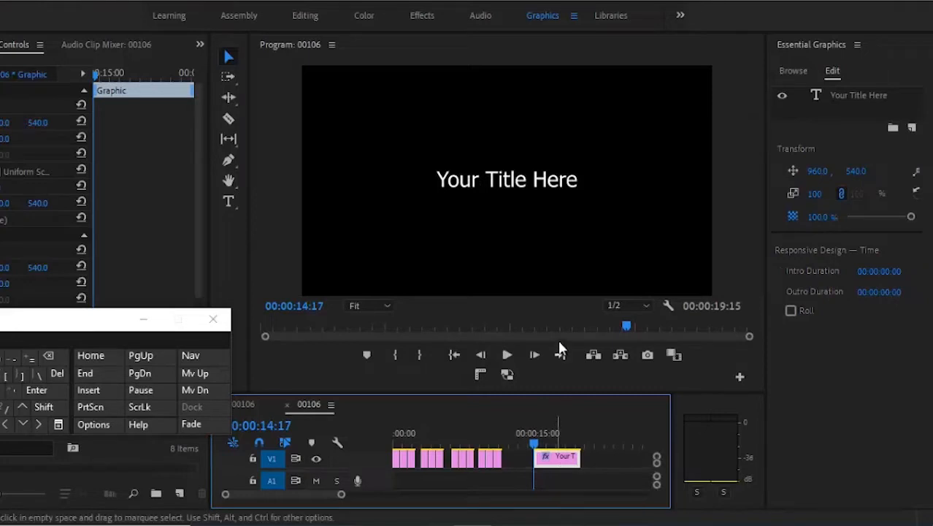
{"action": "left_click", "coordinate": [515, 191]}
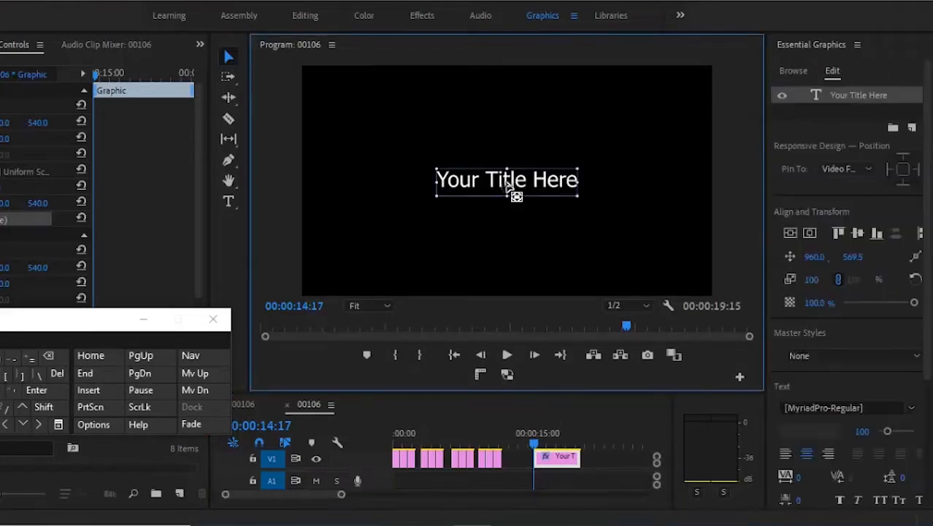
{"action": "left_click_drag", "start_coordinate": [2, 323], "coordinate": [195, 304]}
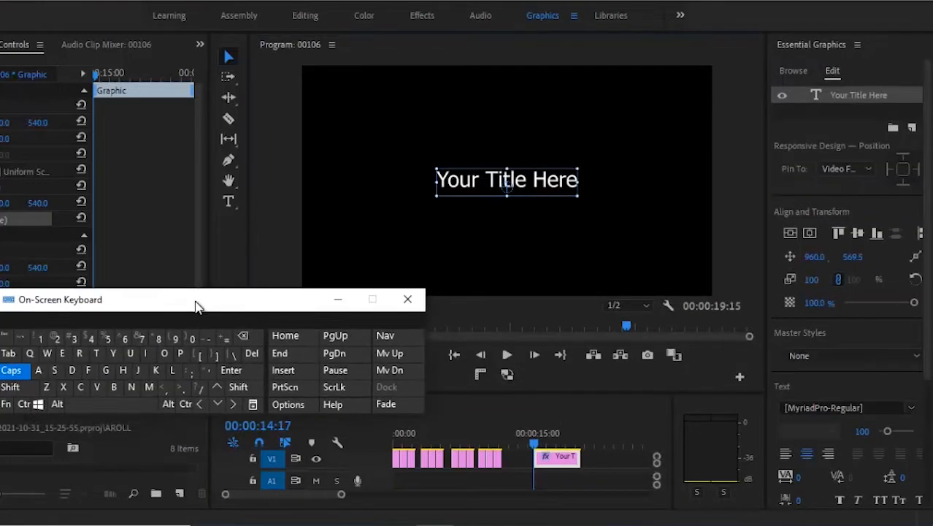
Replace the placeholder text "Your Title Here" with JESUS using the Type tool, and return to the Selection tool.
{"action": "left_click", "coordinate": [228, 203]}
{"action": "left_click", "coordinate": [525, 180]}
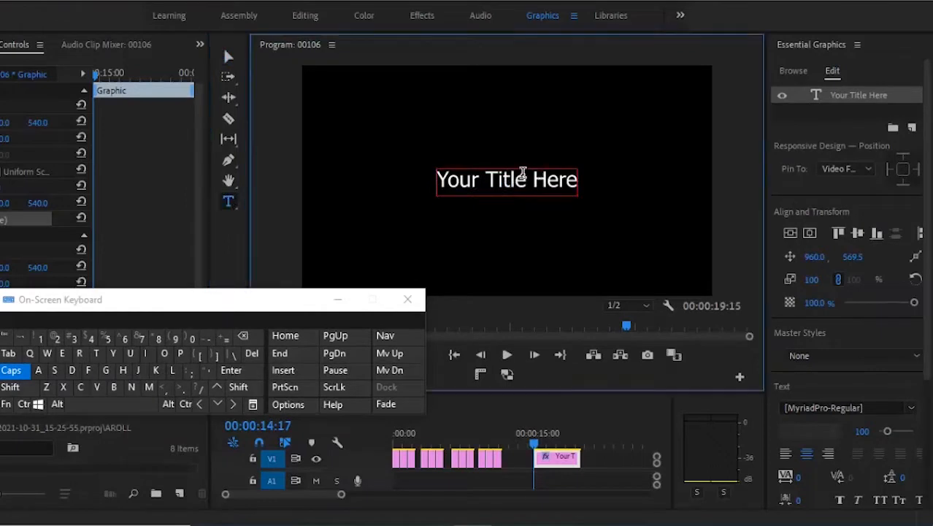
{"action": "left_click", "coordinate": [244, 337]}
{"action": "left_click", "coordinate": [243, 337]}
{"action": "left_click", "coordinate": [243, 337]}
{"action": "left_click", "coordinate": [249, 351]}
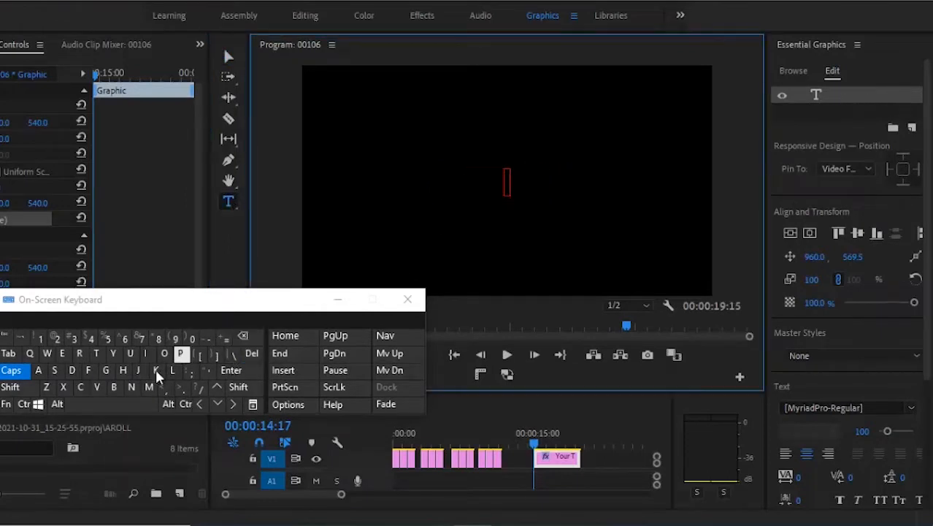
{"action": "left_click", "coordinate": [139, 370]}
{"action": "left_click", "coordinate": [64, 353]}
{"action": "left_click", "coordinate": [54, 370]}
{"action": "left_click", "coordinate": [130, 354]}
{"action": "left_click", "coordinate": [54, 370]}
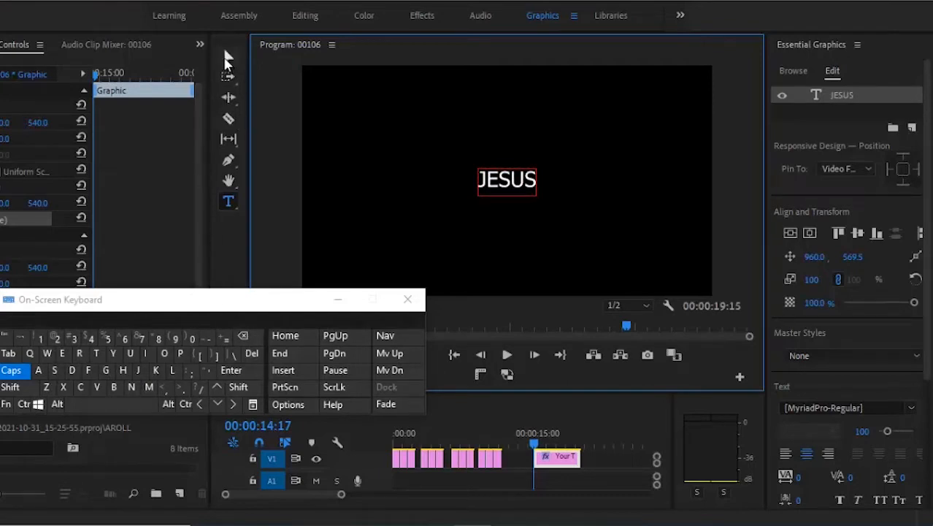
{"action": "left_click", "coordinate": [228, 57]}
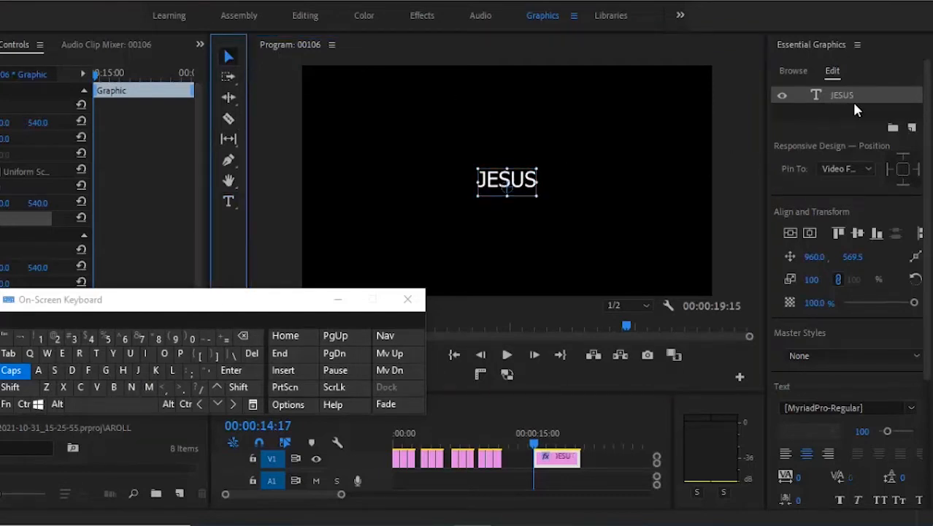
Set the font size of the JESUS text to 400 and center it horizontally and vertically in the frame.
{"action": "left_click_drag", "start_coordinate": [928, 202], "coordinate": [914, 298]}
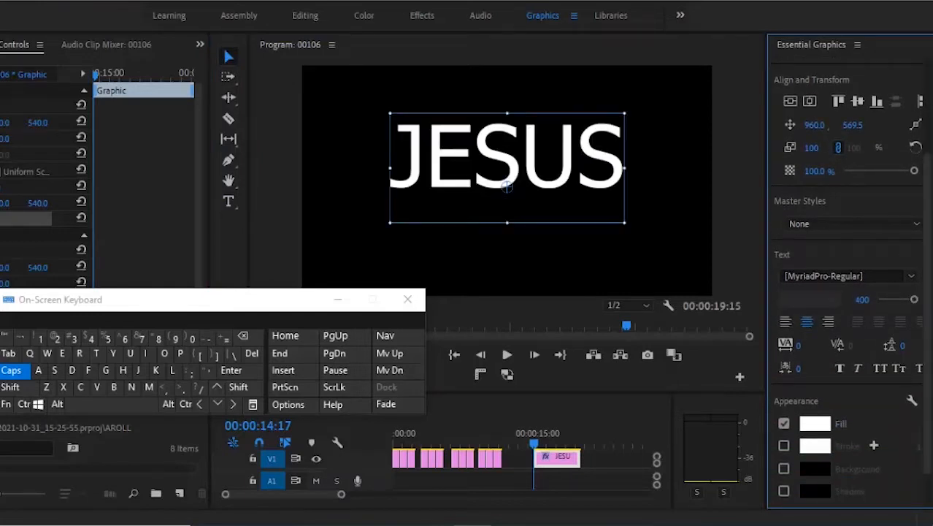
{"action": "scroll", "coordinate": [926, 305], "scroll_direction": "up", "scroll_amount": 2}
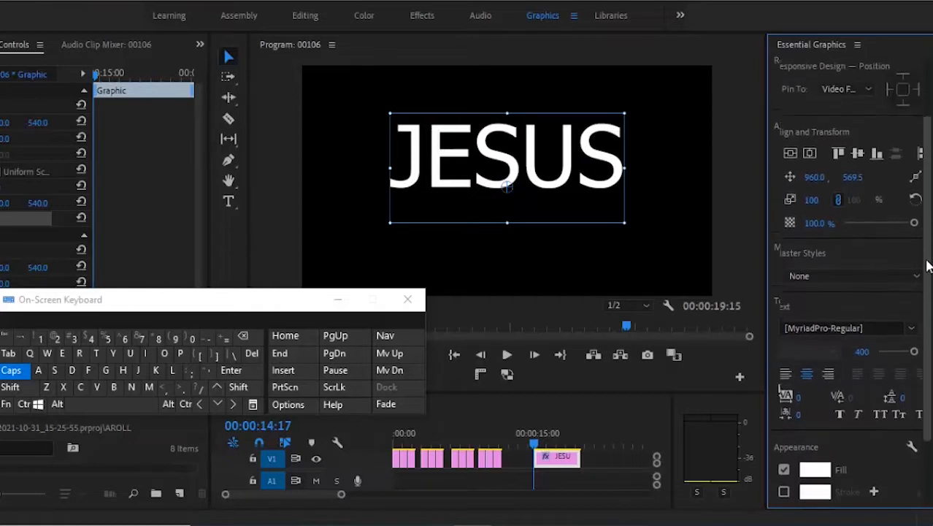
{"action": "left_click", "coordinate": [790, 158]}
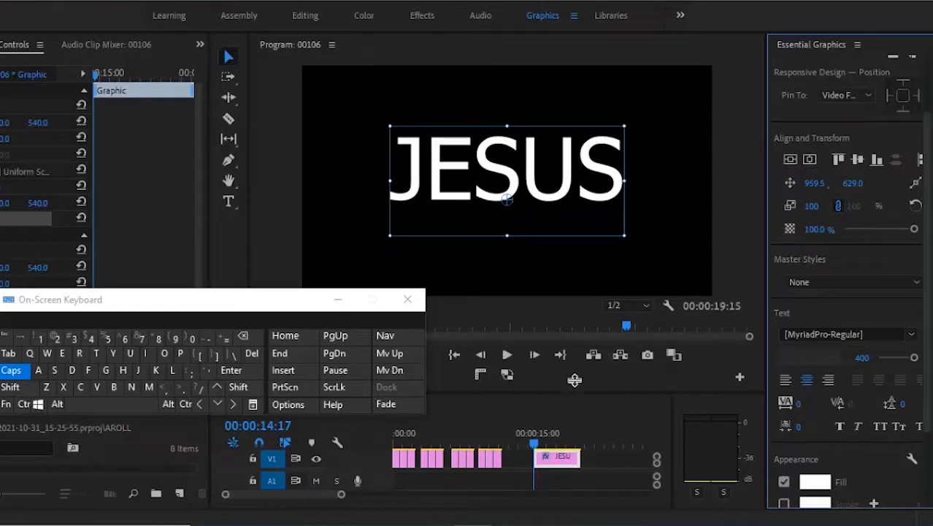
Enlarge the timeline area and duplicate the JESUS title clip onto the video tracks directly above it.
{"action": "left_click_drag", "start_coordinate": [574, 380], "coordinate": [581, 299]}
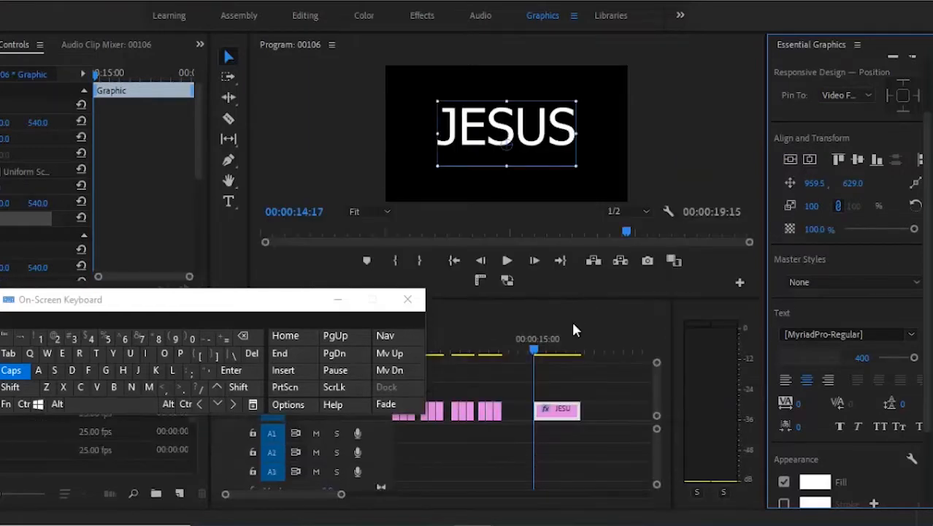
{"action": "left_click", "coordinate": [657, 396]}
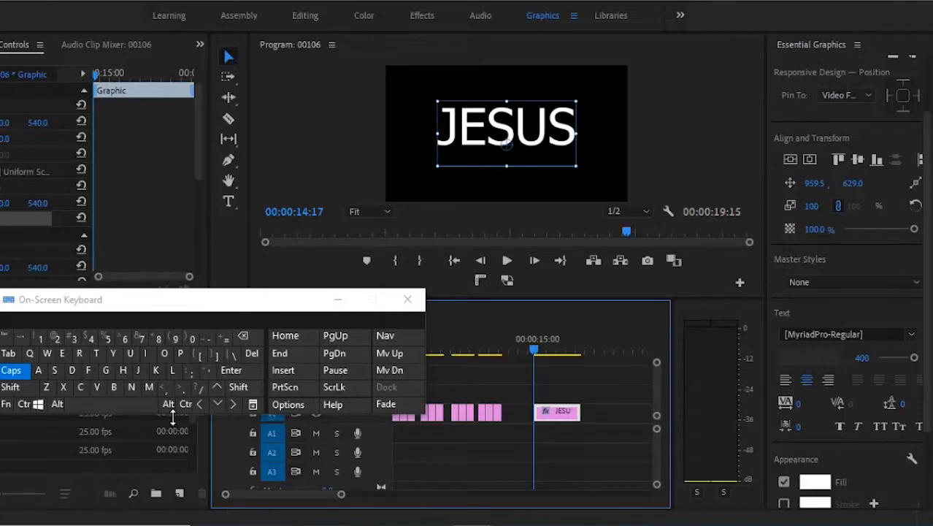
{"action": "left_click", "coordinate": [15, 371]}
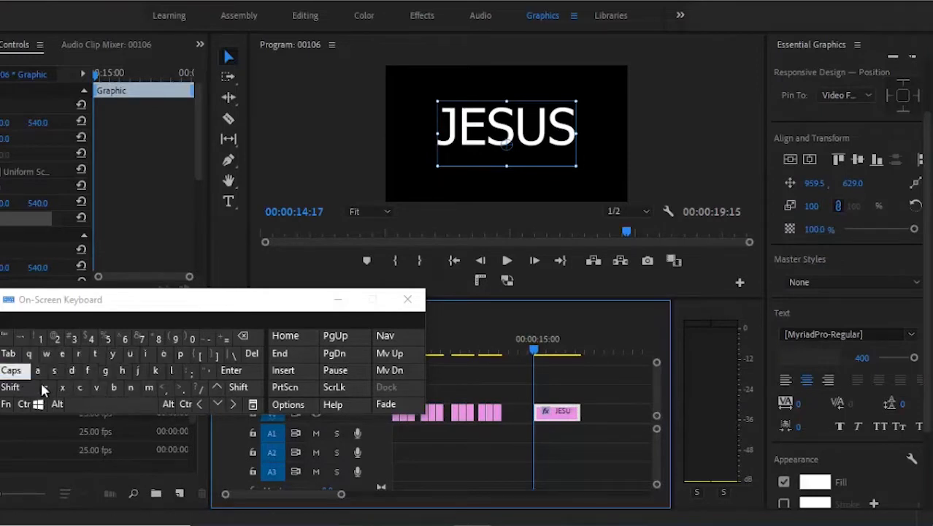
{"action": "left_click", "coordinate": [167, 404]}
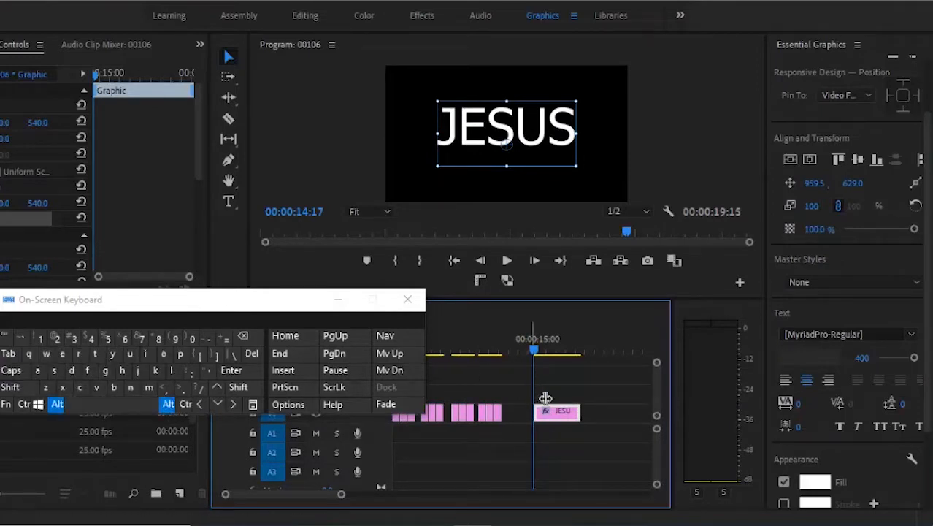
{"action": "left_click_drag", "start_coordinate": [545, 398], "coordinate": [557, 370]}
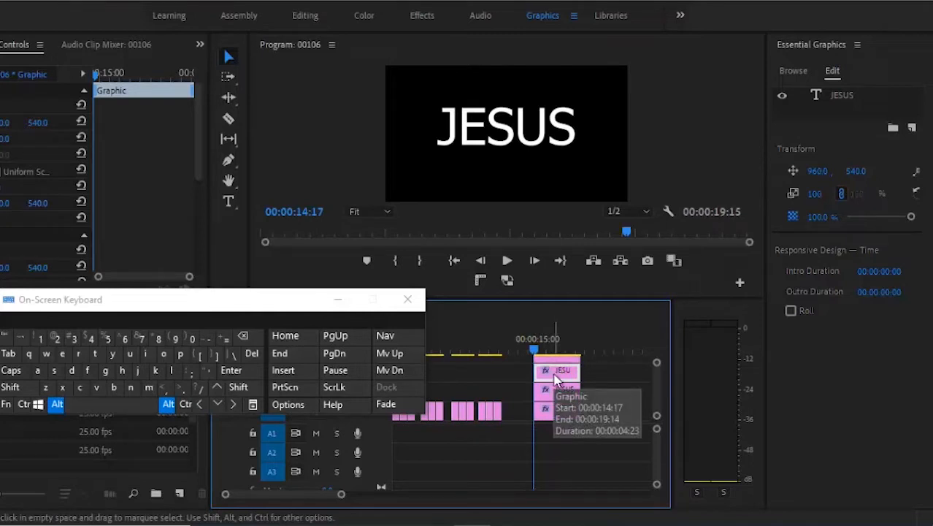
Change the font of the JESUS text in the V1 clip to Impact.
{"action": "left_click", "coordinate": [557, 413]}
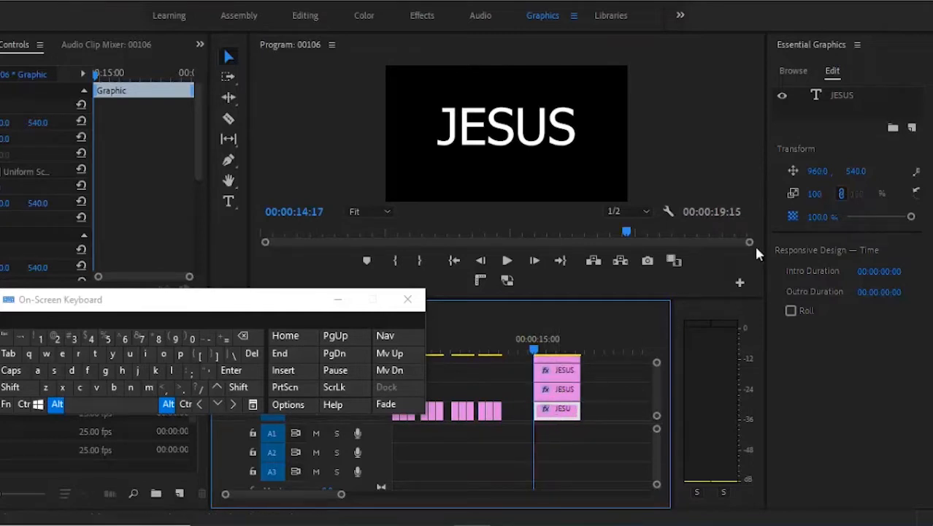
{"action": "left_click", "coordinate": [840, 95]}
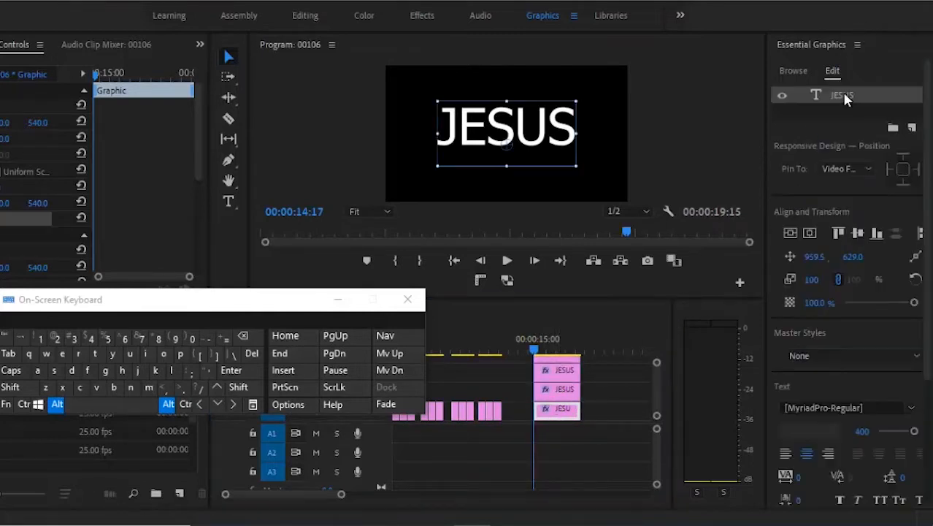
{"action": "left_click", "coordinate": [909, 409]}
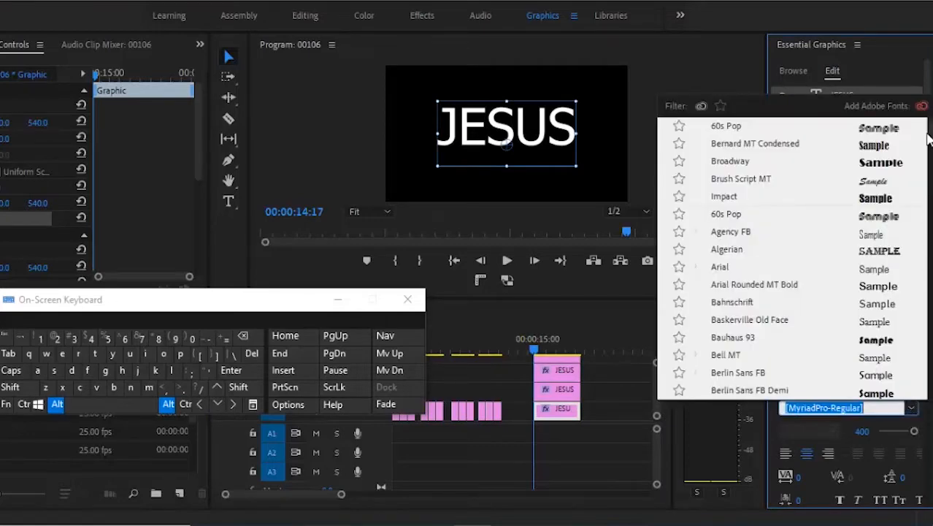
{"action": "scroll", "coordinate": [792, 256], "scroll_direction": "down", "scroll_amount": 20}
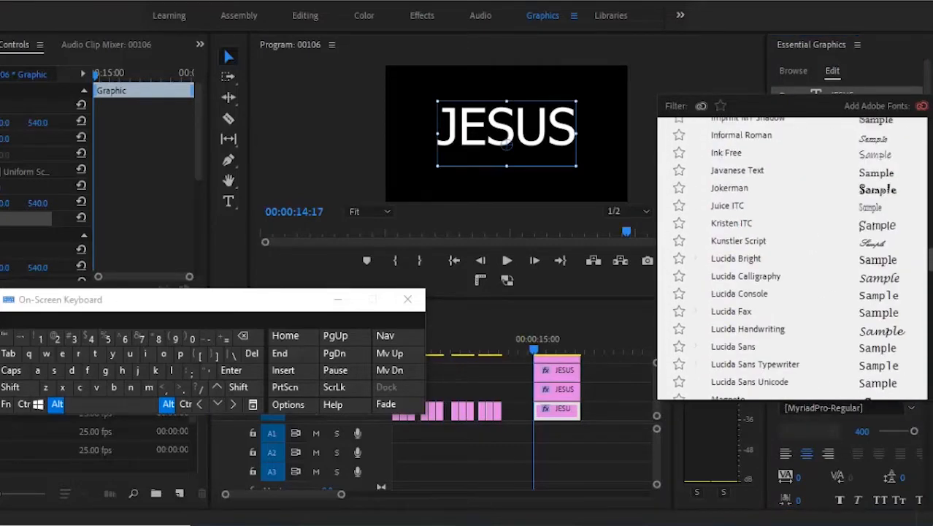
{"action": "left_click", "coordinate": [797, 173]}
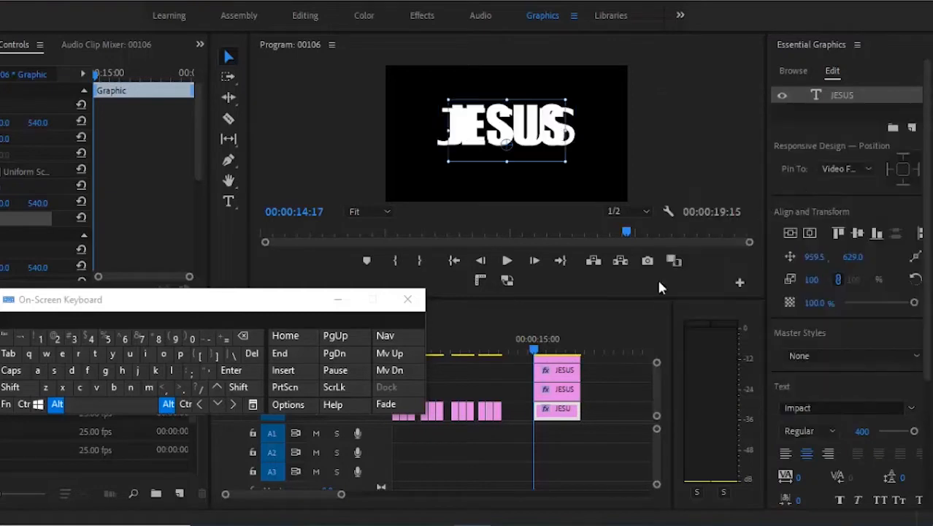
Change the font of the JESUS text in the V2 clip to Impact.
{"action": "left_click", "coordinate": [561, 393]}
{"action": "left_click", "coordinate": [878, 95]}
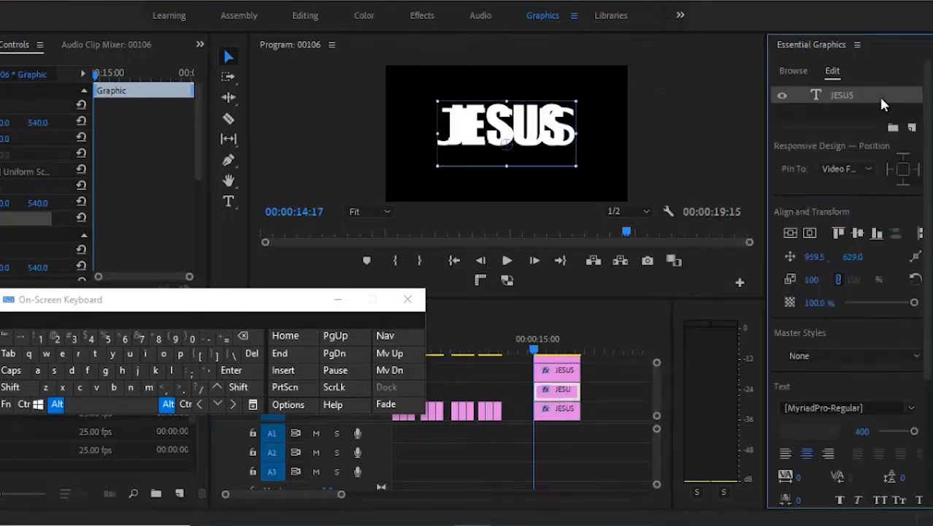
{"action": "scroll", "coordinate": [925, 199], "scroll_direction": "down", "scroll_amount": 1}
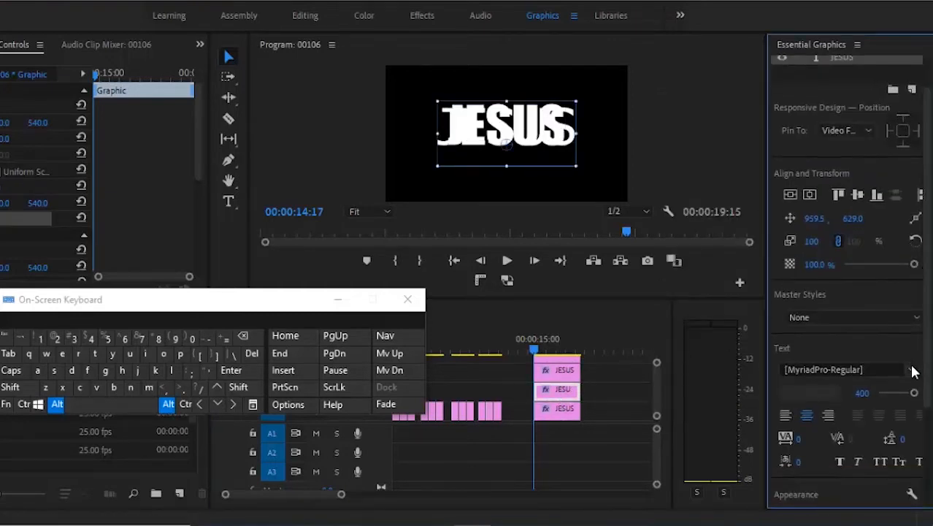
{"action": "left_click", "coordinate": [912, 371]}
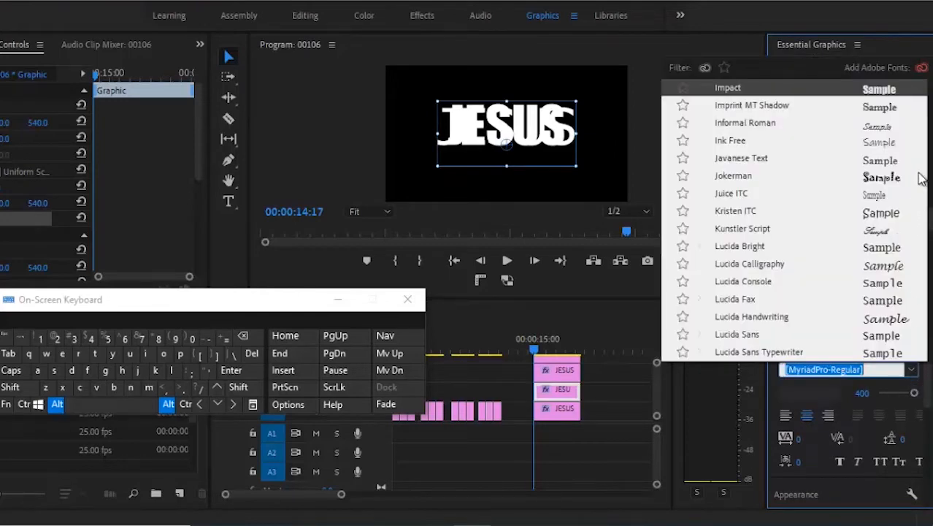
{"action": "scroll", "coordinate": [930, 234], "scroll_direction": "down", "scroll_amount": 9}
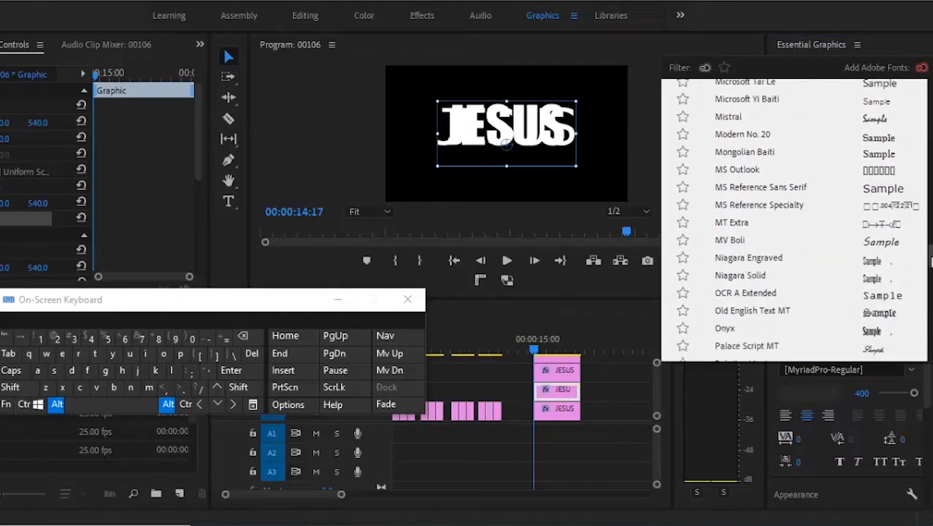
{"action": "scroll", "coordinate": [930, 233], "scroll_direction": "up", "scroll_amount": 5}
{"action": "scroll", "coordinate": [931, 234], "scroll_direction": "up", "scroll_amount": 6}
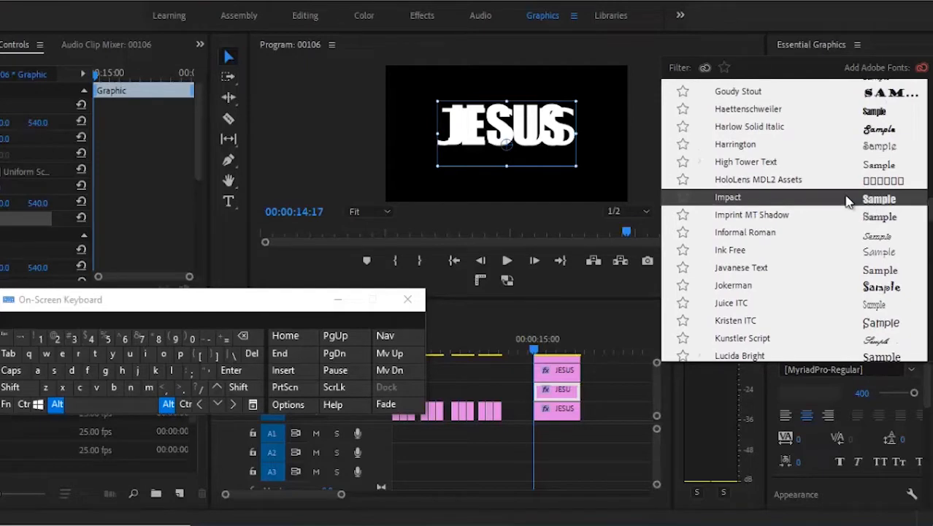
{"action": "left_click", "coordinate": [847, 201]}
Change the font of the JESUS text in the V3 clip to Impact.
{"action": "left_click", "coordinate": [570, 371]}
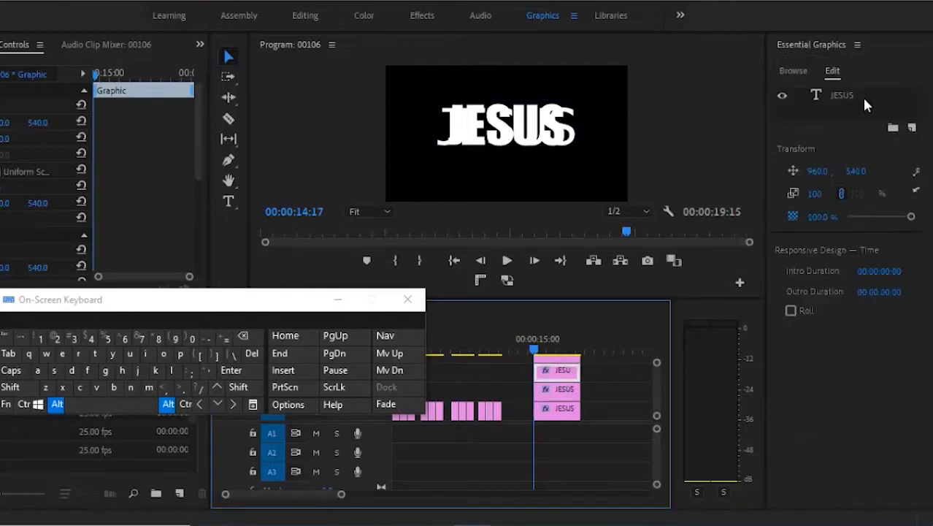
{"action": "left_click", "coordinate": [861, 96]}
{"action": "scroll", "coordinate": [912, 241], "scroll_direction": "down", "scroll_amount": 1}
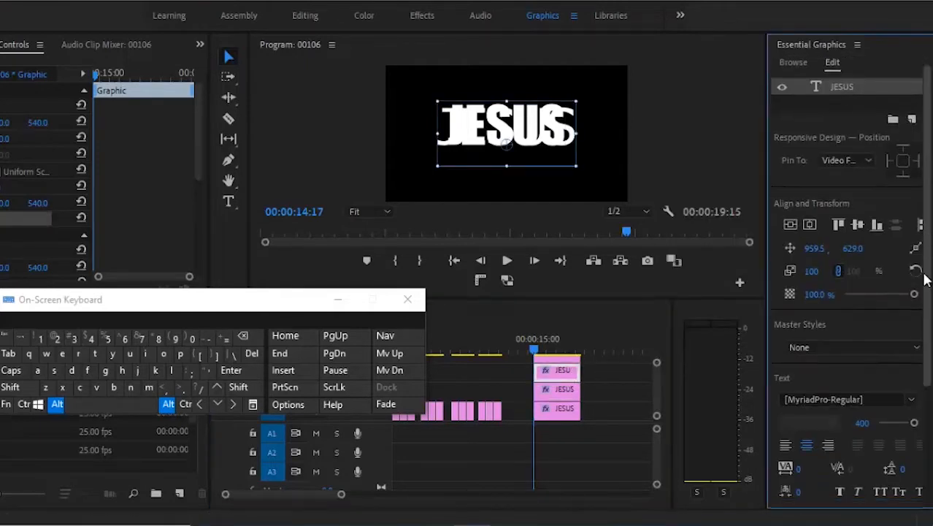
{"action": "left_click", "coordinate": [910, 400]}
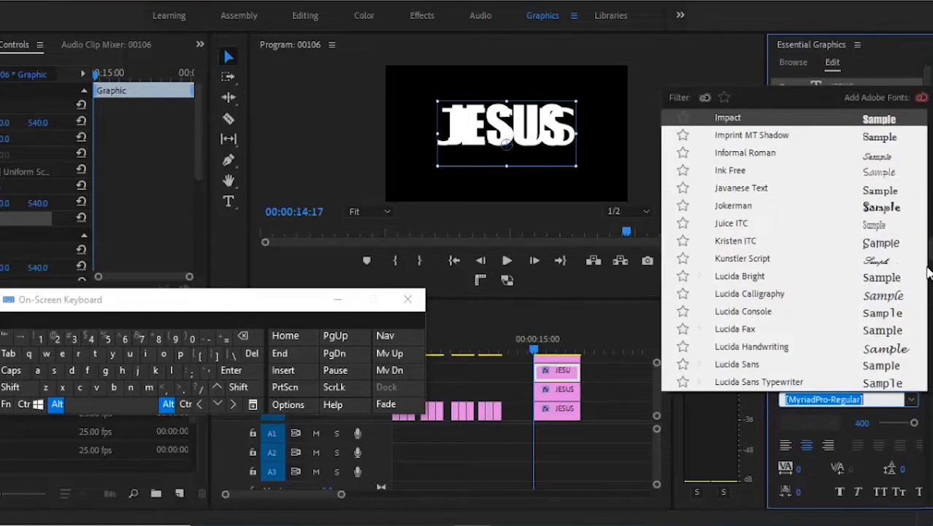
{"action": "scroll", "coordinate": [930, 255], "scroll_direction": "up", "scroll_amount": 2}
{"action": "left_click", "coordinate": [842, 183]}
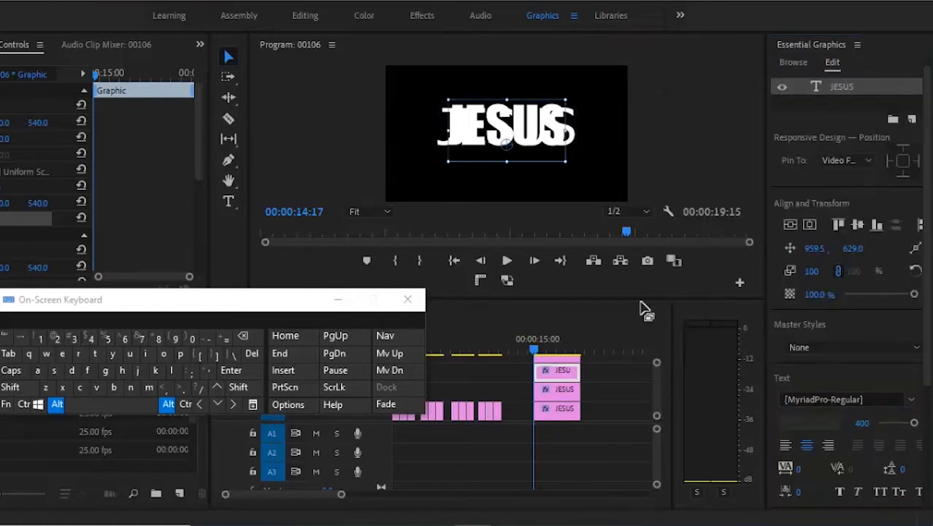
Change the font of the JESUS text in the V4 clip to Impact.
{"action": "left_click", "coordinate": [643, 311]}
{"action": "left_click", "coordinate": [842, 95]}
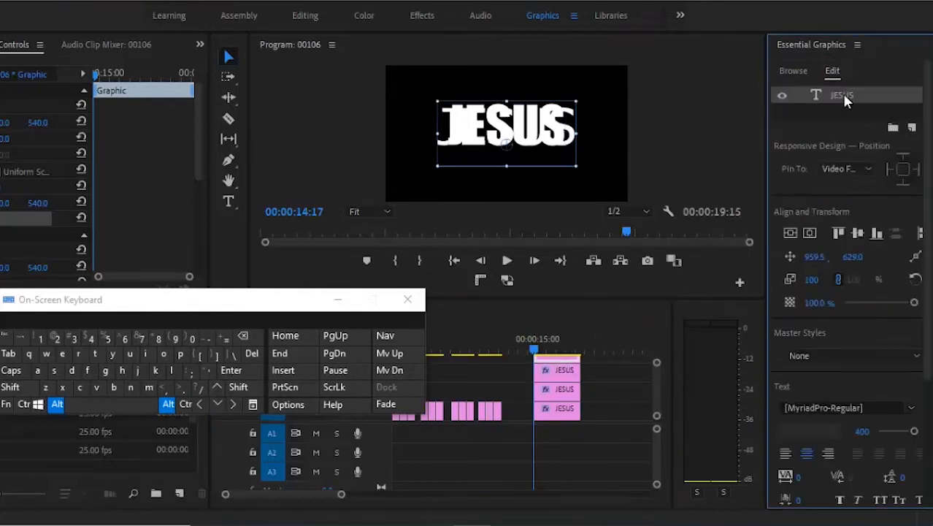
{"action": "scroll", "coordinate": [927, 263], "scroll_direction": "down", "scroll_amount": 2}
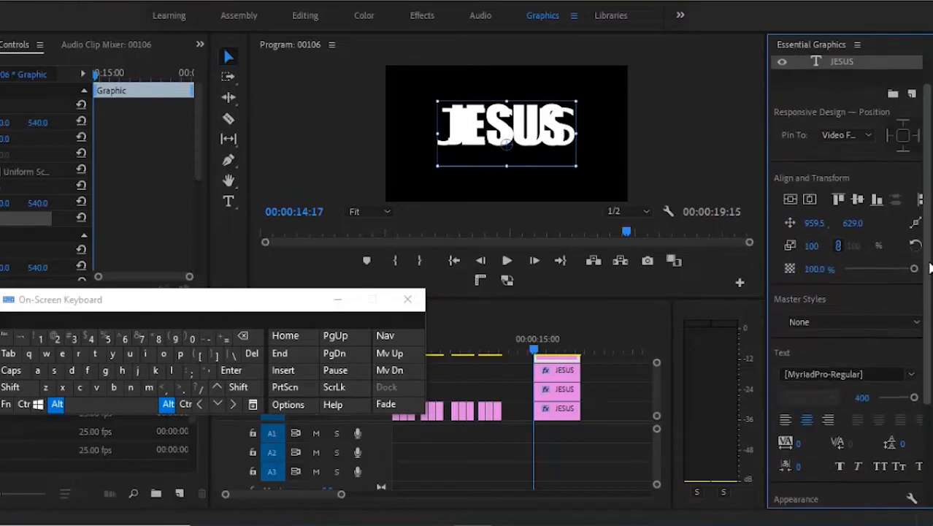
{"action": "left_click", "coordinate": [908, 375]}
{"action": "scroll", "coordinate": [930, 222], "scroll_direction": "up", "scroll_amount": 1}
{"action": "scroll", "coordinate": [930, 222], "scroll_direction": "up", "scroll_amount": 3}
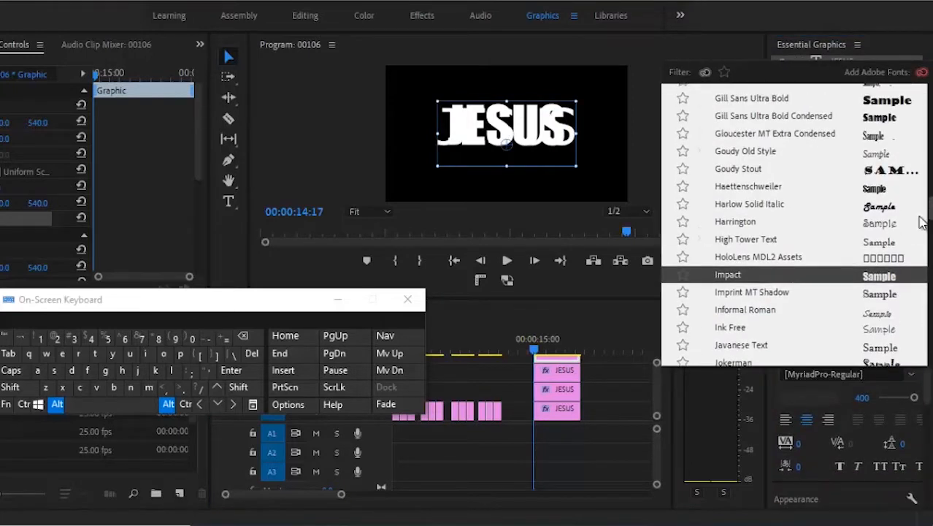
{"action": "left_click", "coordinate": [813, 277]}
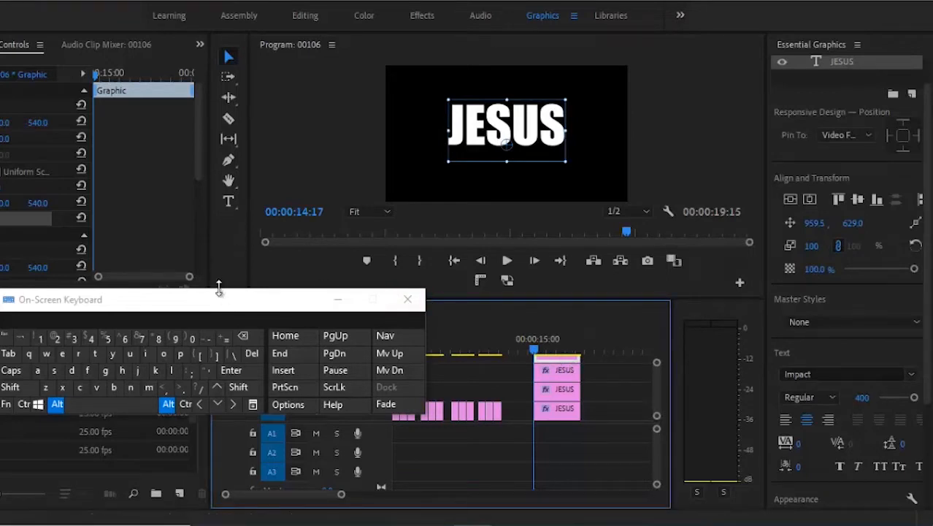
Advance the playhead to 00:00:15:12 and trim the ends of all stacked JESUS clips to it.
{"action": "left_click_drag", "start_coordinate": [223, 300], "coordinate": [130, 374]}
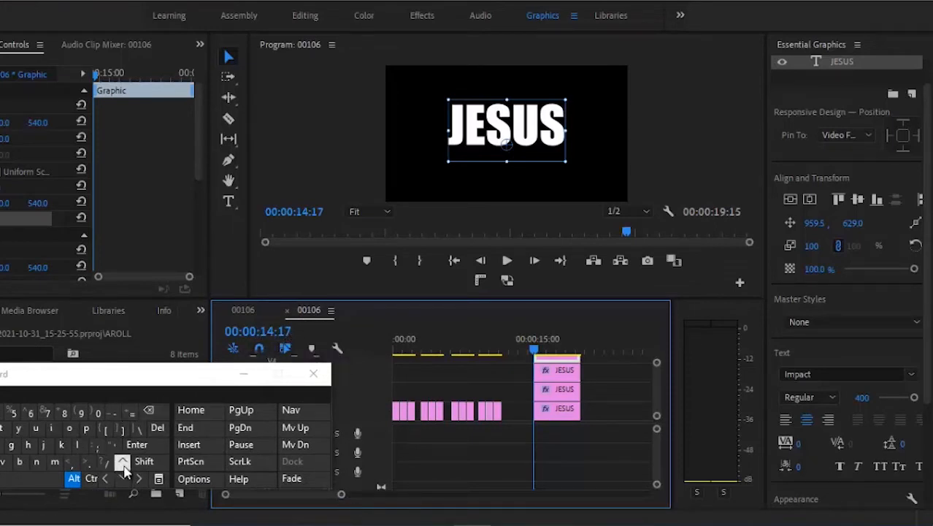
{"action": "left_click", "coordinate": [73, 478]}
{"action": "left_click", "coordinate": [144, 462]}
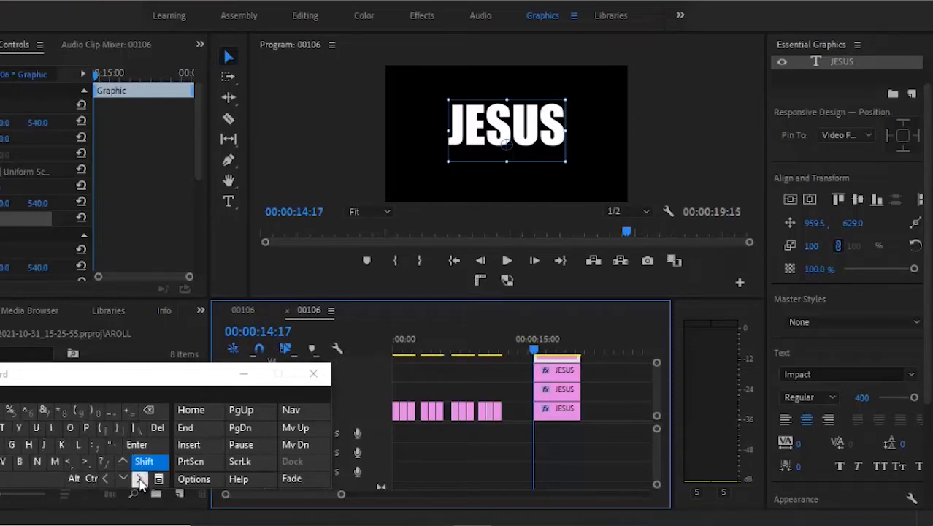
{"action": "left_click", "coordinate": [140, 479]}
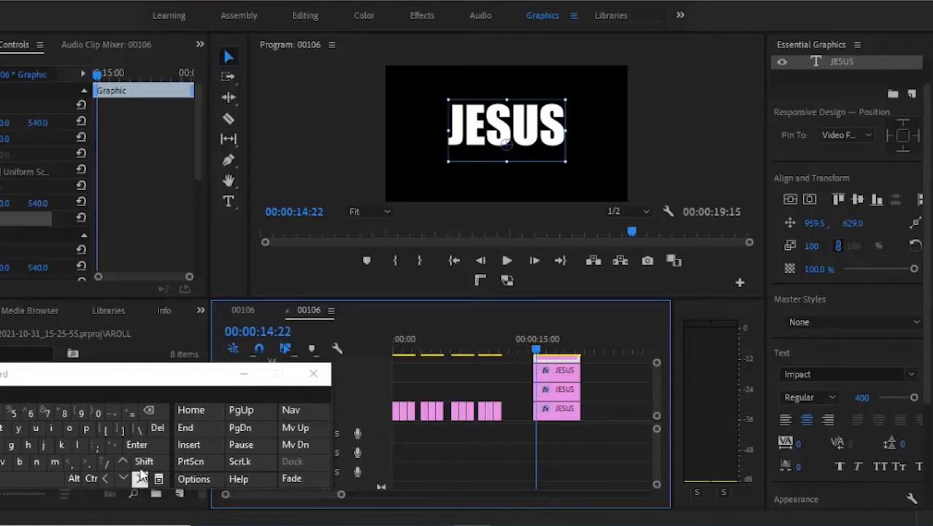
{"action": "left_click", "coordinate": [143, 468]}
{"action": "left_click", "coordinate": [140, 479]}
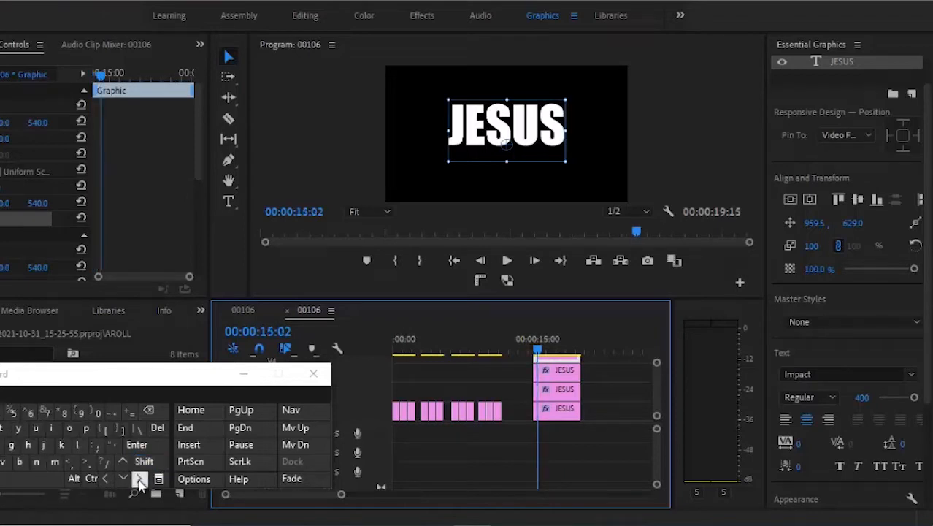
{"action": "left_click", "coordinate": [143, 462]}
{"action": "left_click", "coordinate": [140, 479]}
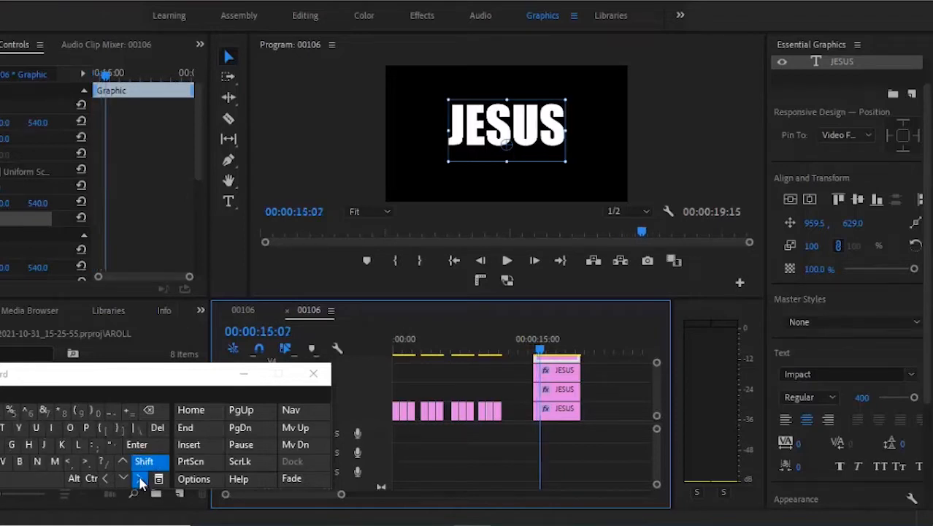
{"action": "left_click", "coordinate": [144, 462]}
{"action": "left_click", "coordinate": [141, 479]}
{"action": "left_click_drag", "start_coordinate": [540, 359], "coordinate": [546, 411]}
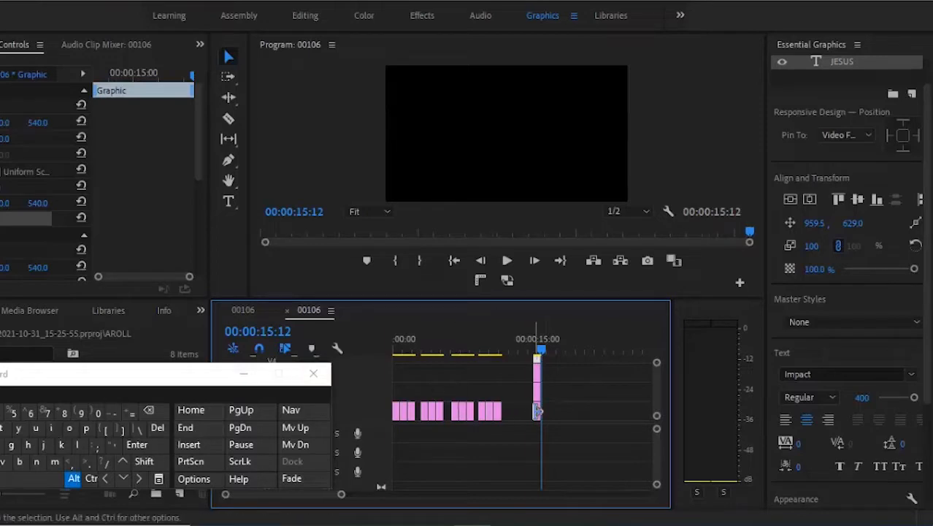
Duplicate the V1 JESUS clip directly after the original and change the copy's text to IS.
{"action": "left_click_drag", "start_coordinate": [543, 407], "coordinate": [543, 409]}
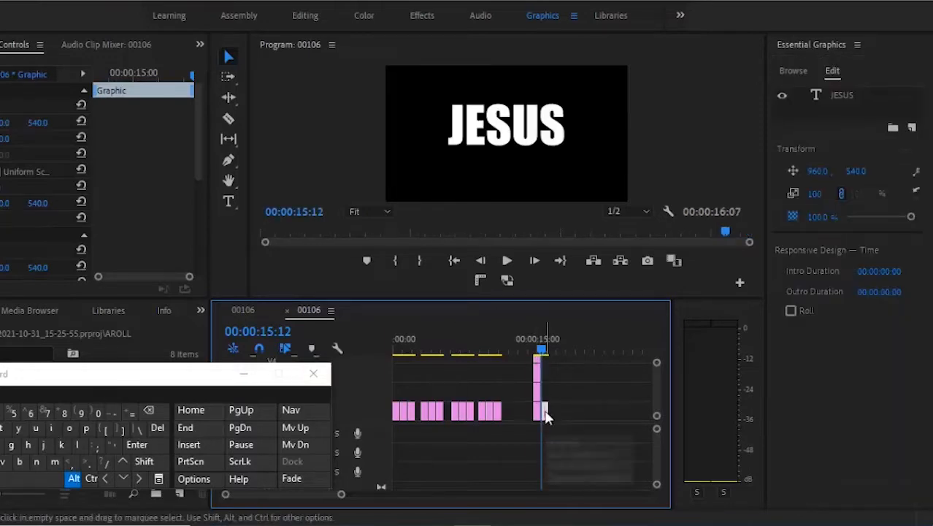
{"action": "left_click", "coordinate": [226, 204]}
{"action": "left_click", "coordinate": [494, 124]}
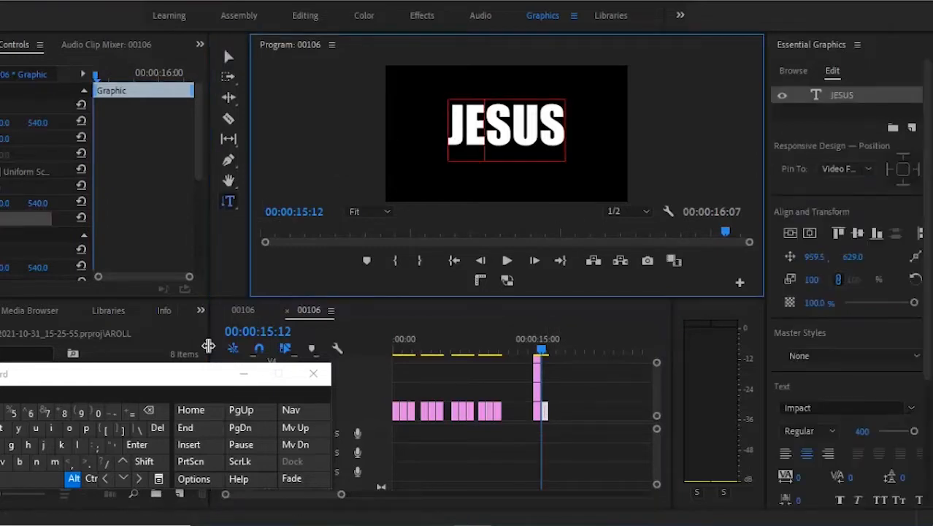
{"action": "double_click", "coordinate": [157, 413]}
{"action": "left_click", "coordinate": [143, 476]}
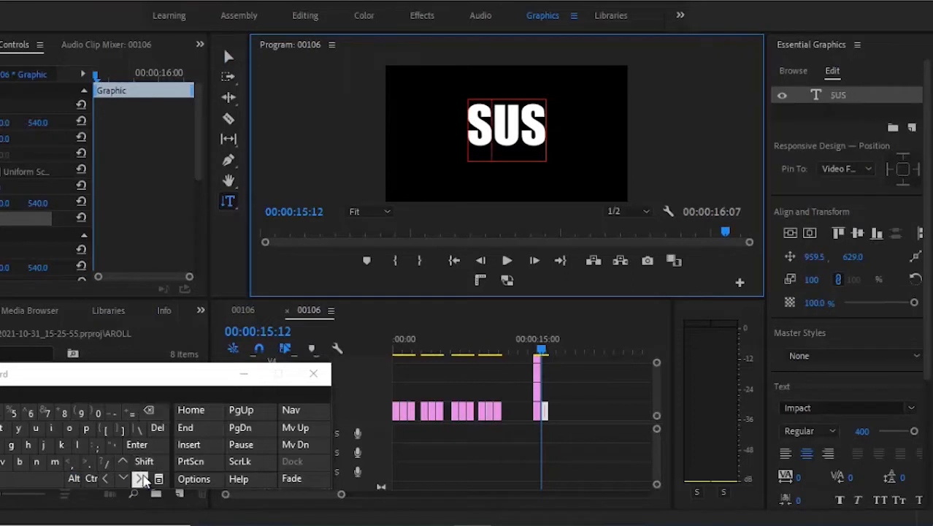
{"action": "left_click", "coordinate": [157, 427]}
{"action": "left_click", "coordinate": [157, 427]}
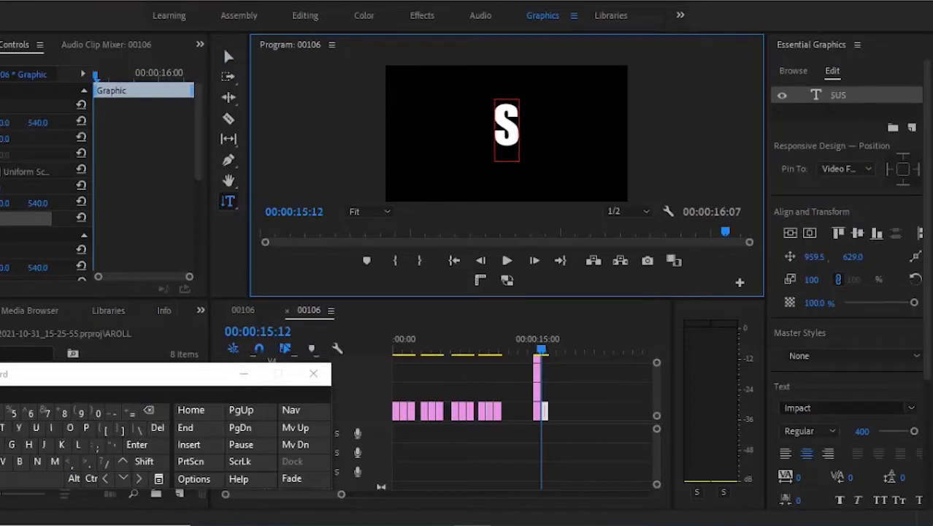
{"action": "left_click", "coordinate": [54, 428]}
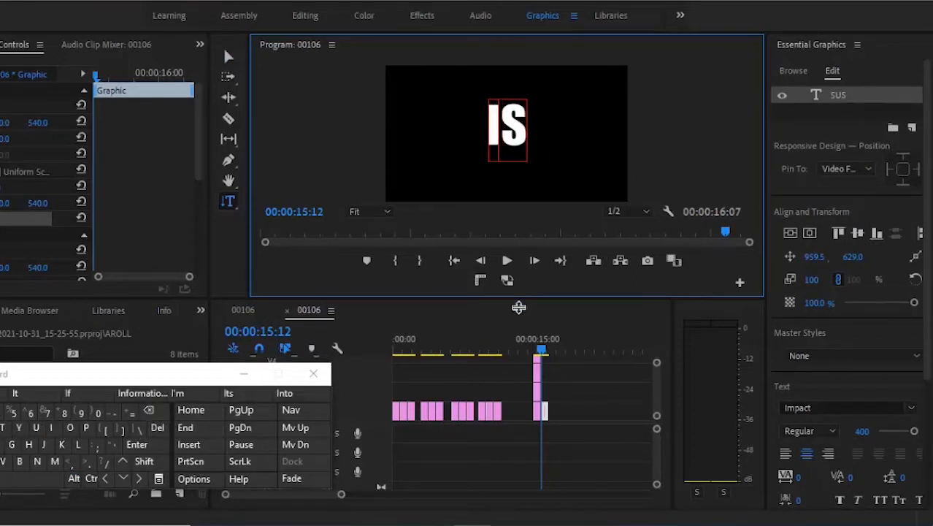
Center the IS text horizontally and vertically in the frame.
{"action": "left_click_drag", "start_coordinate": [927, 249], "coordinate": [928, 265]}
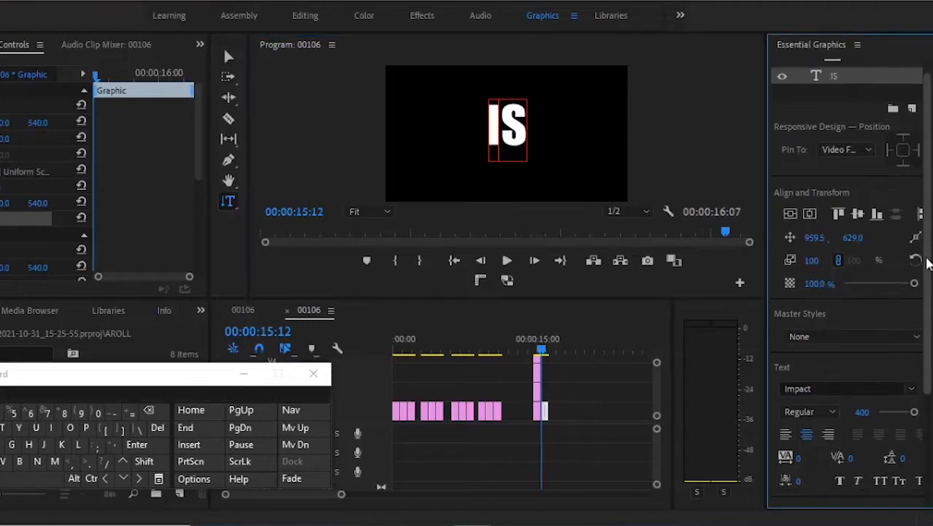
{"action": "left_click", "coordinate": [790, 213]}
{"action": "left_click", "coordinate": [810, 213]}
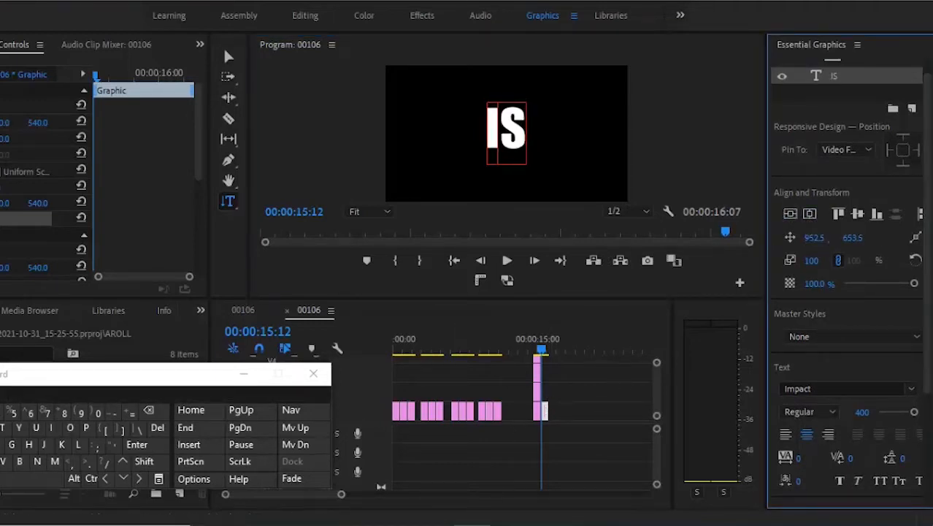
Duplicate the IS clip onto the video tracks above it and place the playhead at its end, 00:00:16:07.
{"action": "key", "text": "Caps_Lock"}
{"action": "left_click", "coordinate": [75, 478]}
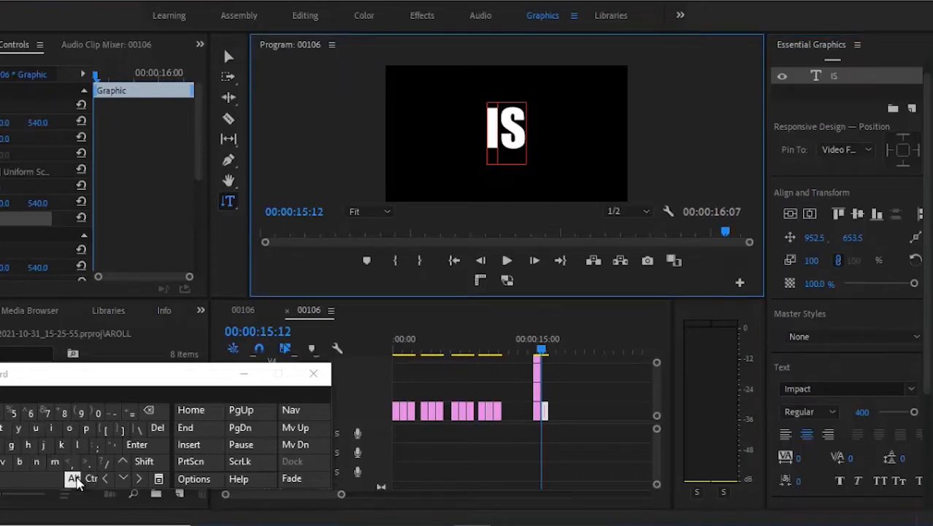
{"action": "left_click_drag", "start_coordinate": [544, 411], "coordinate": [547, 360]}
{"action": "key", "text": "space"}
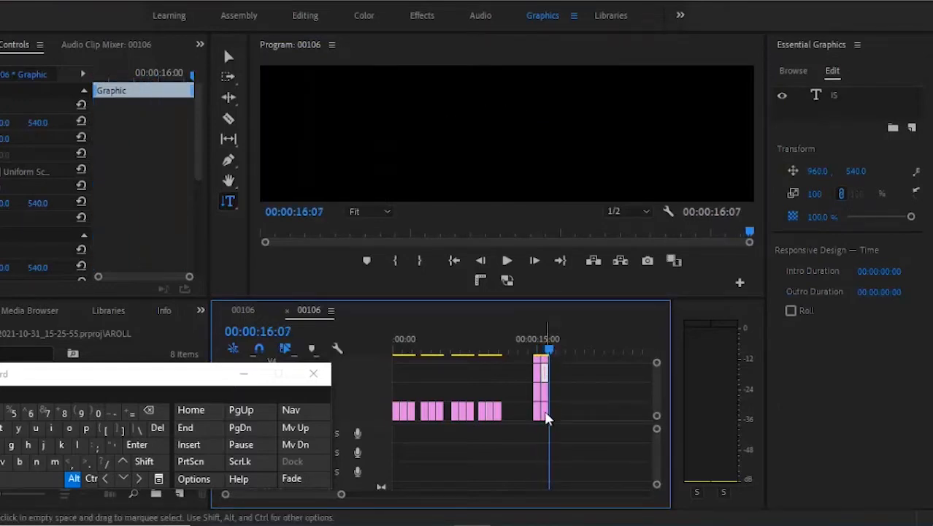
Duplicate the V1 IS clip directly after the original and change the copy's text to KING.
{"action": "left_click_drag", "start_coordinate": [550, 411], "coordinate": [562, 411]}
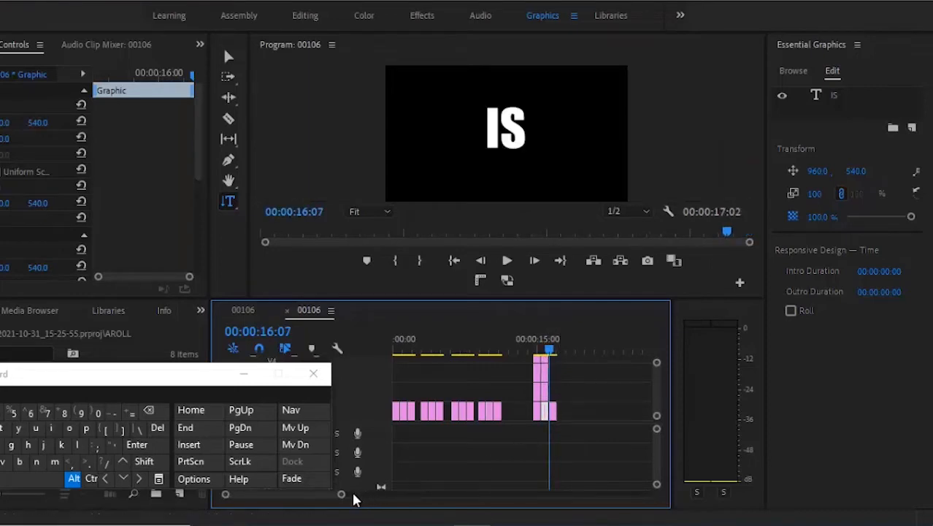
{"action": "left_click_drag", "start_coordinate": [340, 498], "coordinate": [271, 491]}
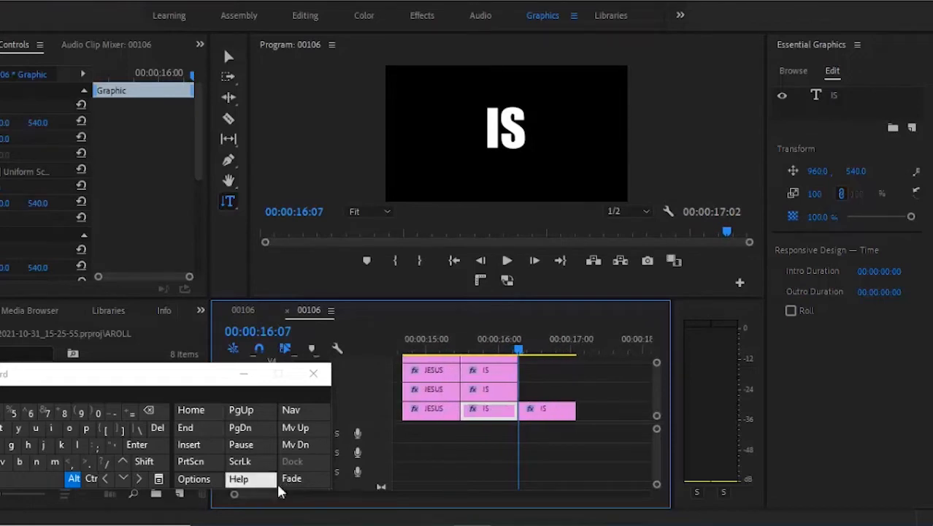
{"action": "left_click", "coordinate": [558, 416]}
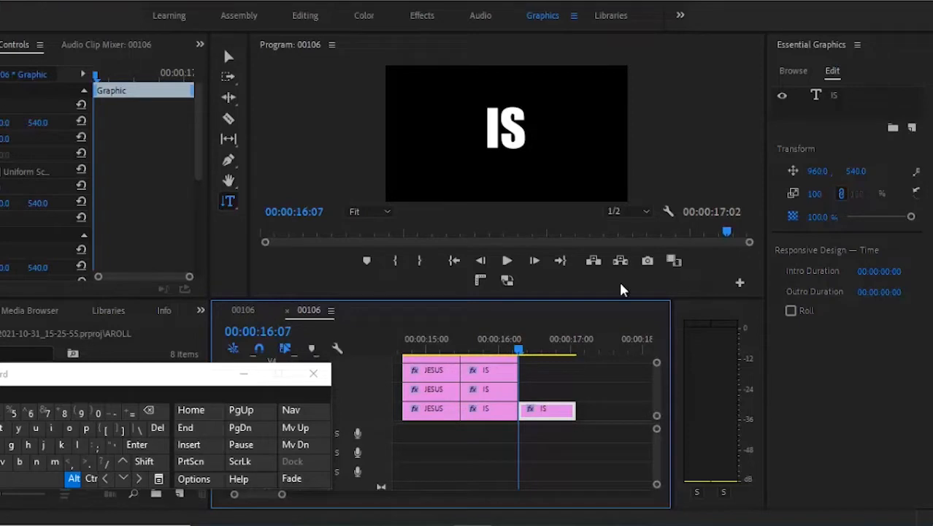
{"action": "left_click", "coordinate": [521, 126]}
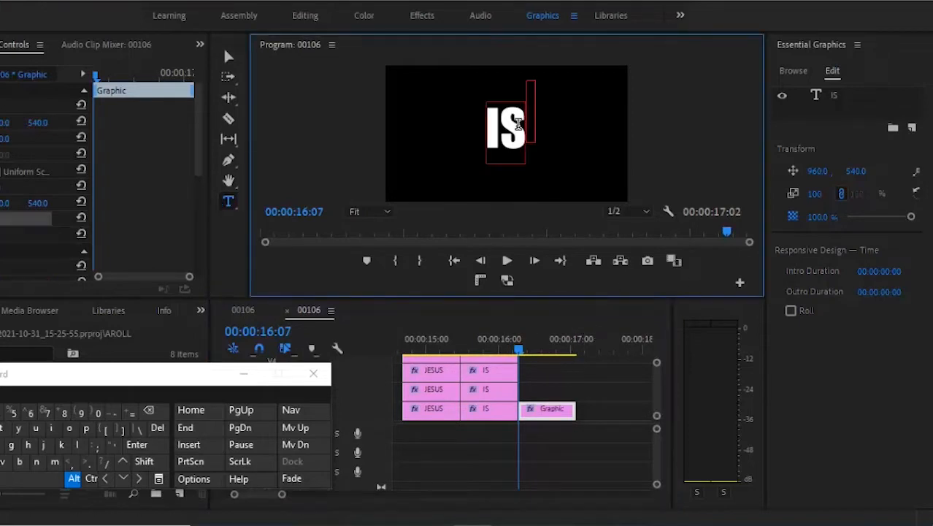
{"action": "left_click", "coordinate": [520, 126]}
{"action": "left_click", "coordinate": [148, 410]}
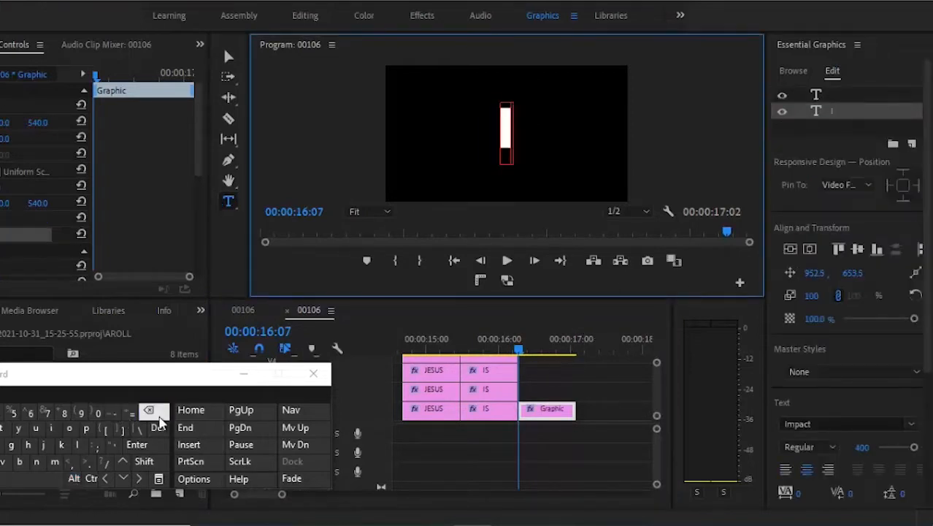
{"action": "left_click", "coordinate": [64, 447]}
{"action": "left_click", "coordinate": [148, 411]}
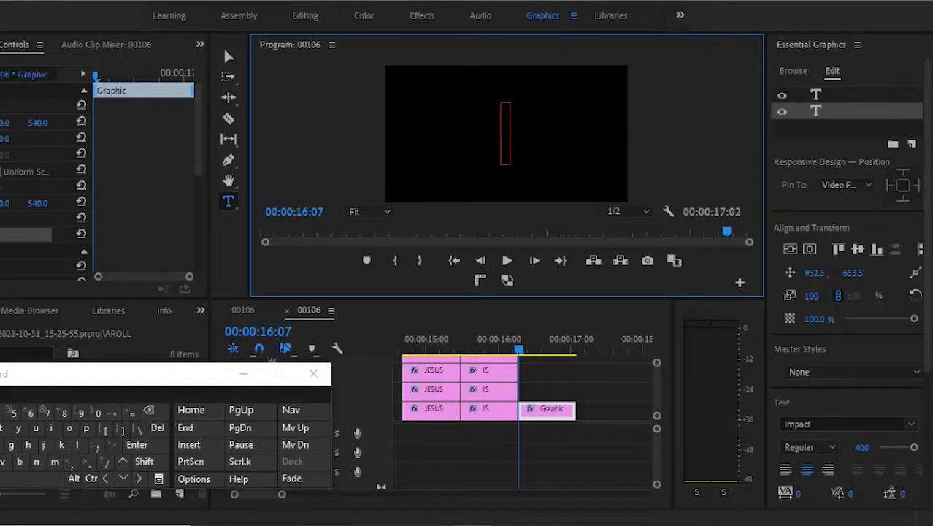
{"action": "left_click", "coordinate": [56, 443]}
{"action": "left_click", "coordinate": [38, 461]}
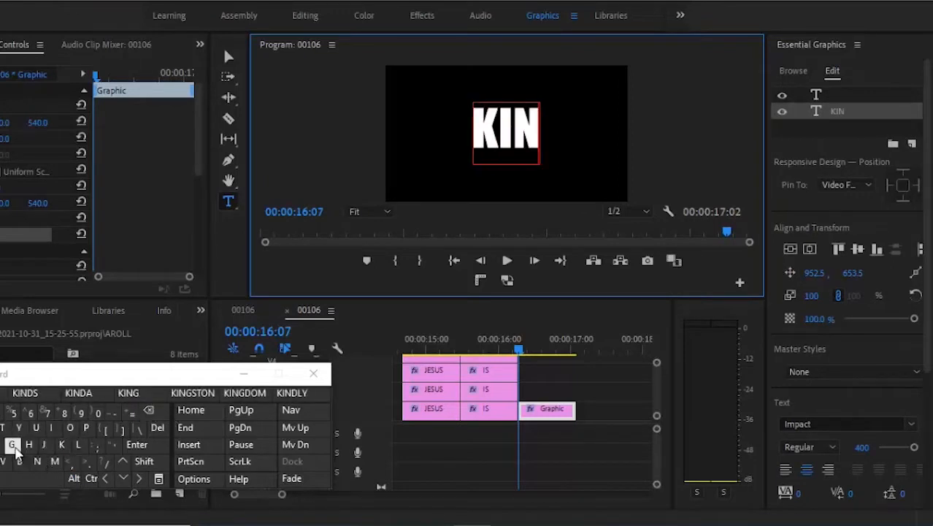
{"action": "left_click", "coordinate": [11, 445]}
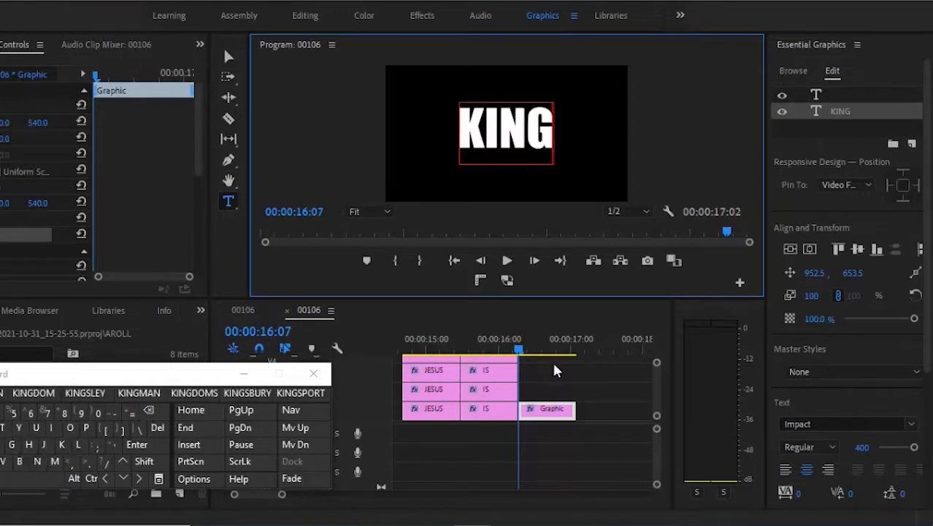
Center the KING text horizontally in the frame and duplicate its clip onto V2.
{"action": "left_click", "coordinate": [792, 249]}
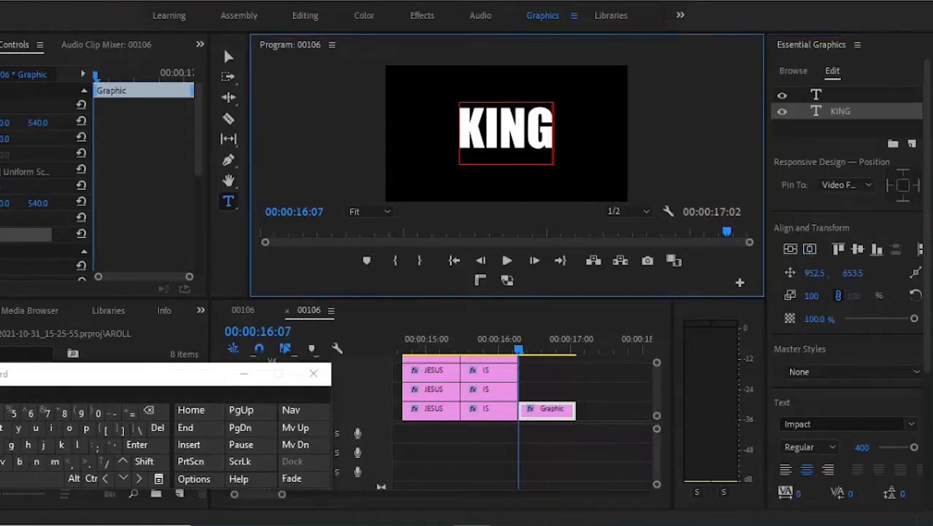
{"action": "left_click", "coordinate": [73, 478]}
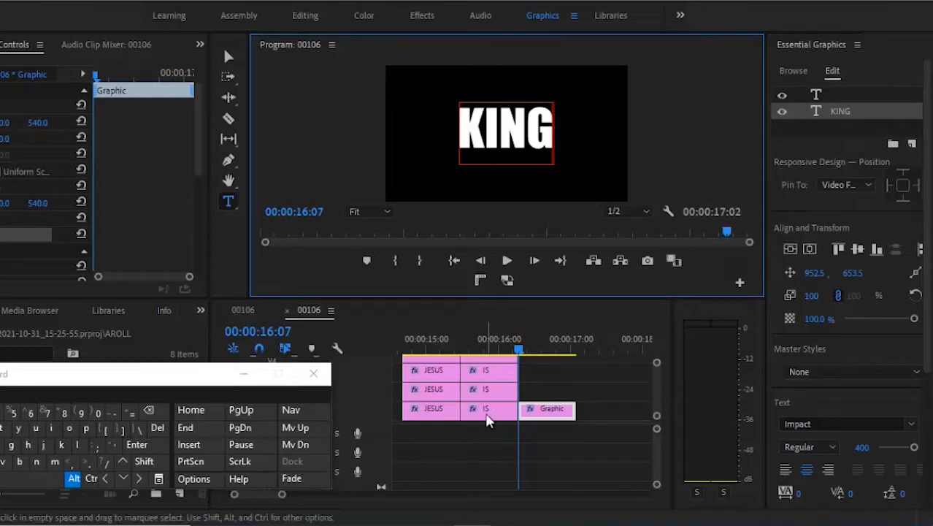
{"action": "left_click_drag", "start_coordinate": [537, 409], "coordinate": [551, 395]}
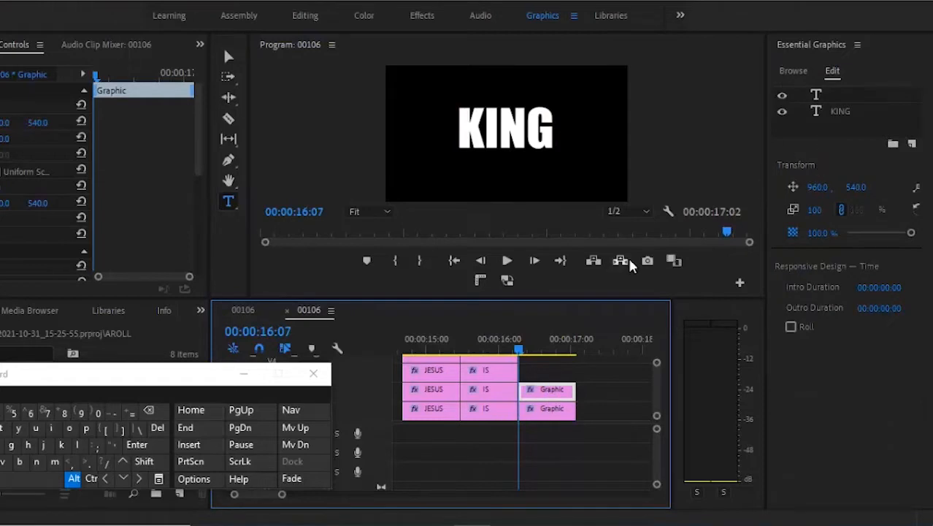
Hide the V1 track output and clear the KING text from the duplicated clip on V2.
{"action": "left_click", "coordinate": [513, 152]}
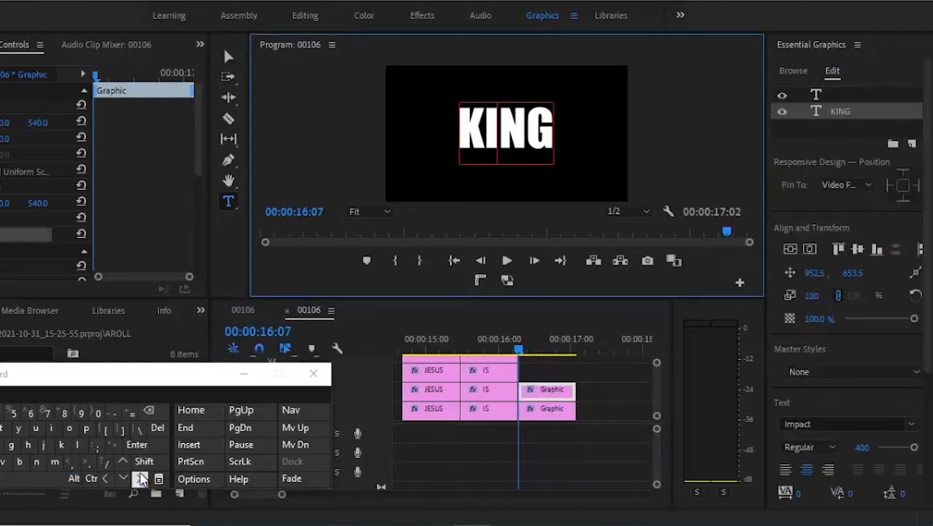
{"action": "left_click", "coordinate": [139, 479]}
{"action": "left_click", "coordinate": [139, 478]}
{"action": "left_click", "coordinate": [161, 418]}
{"action": "left_click", "coordinate": [161, 418]}
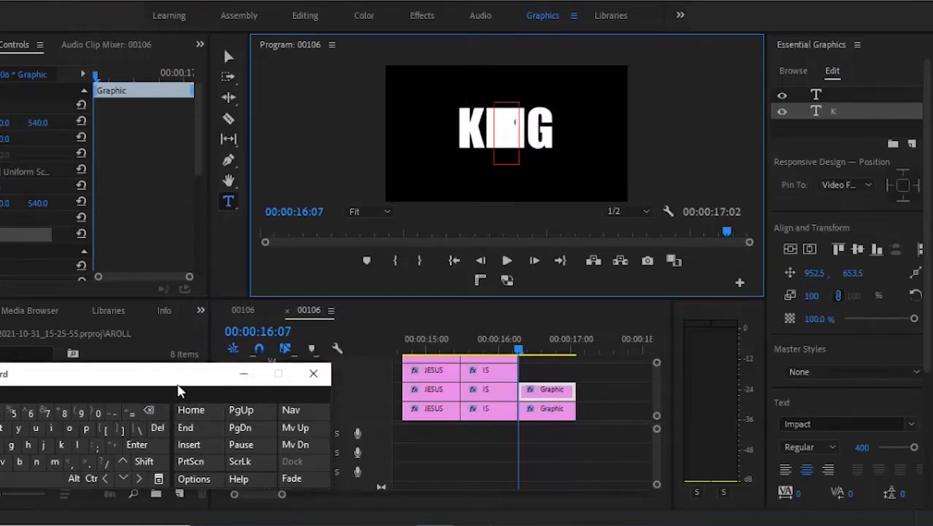
{"action": "left_click_drag", "start_coordinate": [190, 372], "coordinate": [146, 446]}
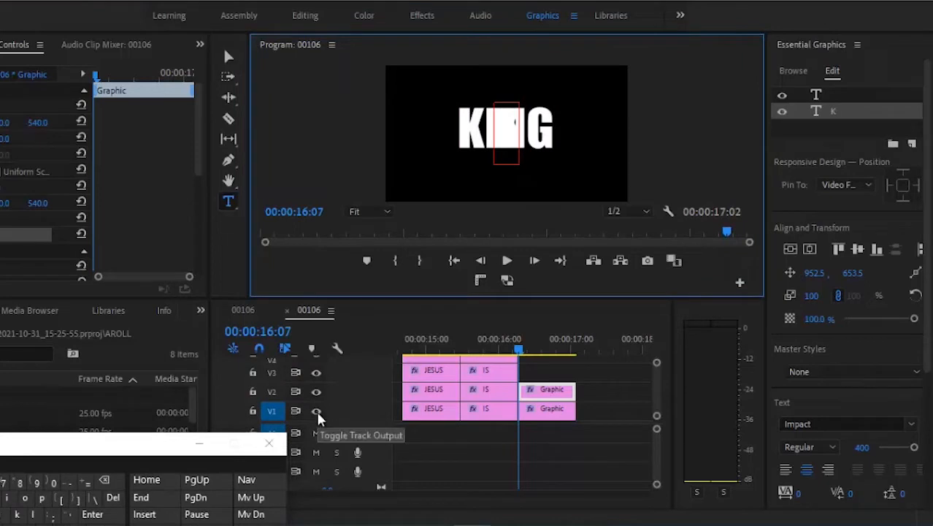
{"action": "left_click", "coordinate": [317, 411]}
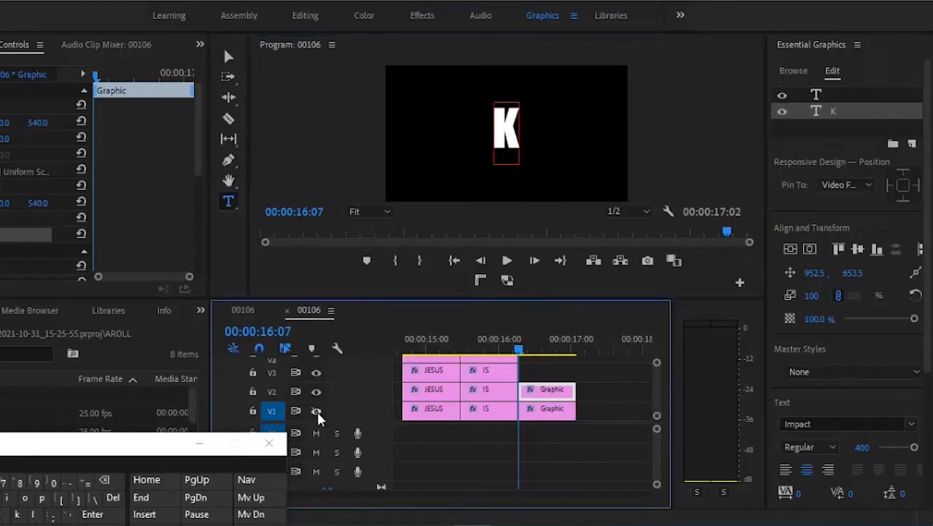
{"action": "left_click", "coordinate": [104, 480]}
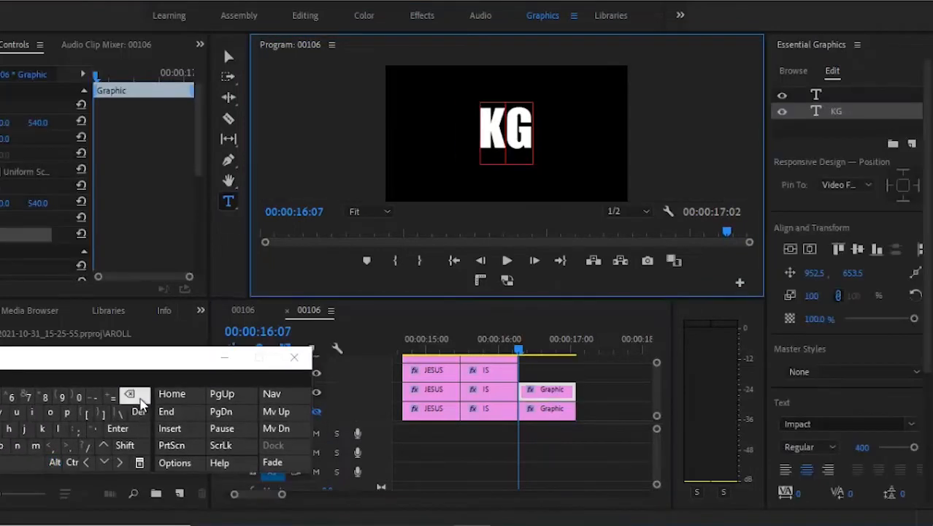
{"action": "left_click", "coordinate": [130, 394]}
{"action": "left_click", "coordinate": [129, 393]}
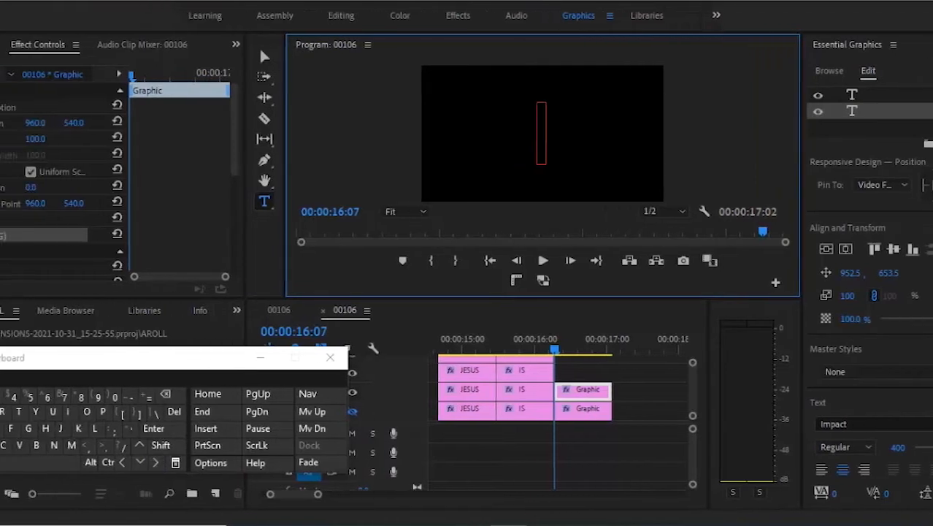
Enter LORD as the V2 clip's text and center it horizontally in the frame.
{"action": "left_click", "coordinate": [58, 428]}
{"action": "left_click", "coordinate": [50, 411]}
{"action": "left_click", "coordinate": [75, 411]}
{"action": "left_click", "coordinate": [69, 428]}
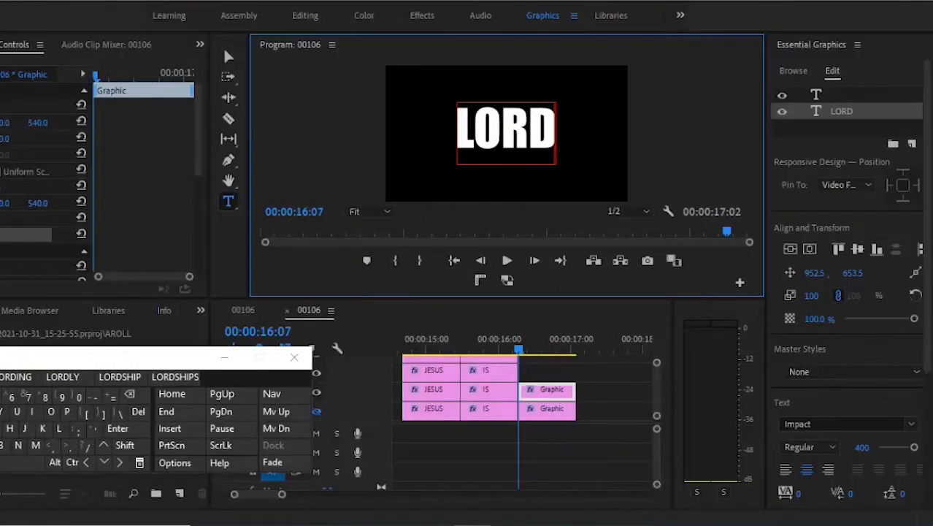
{"action": "left_click", "coordinate": [814, 244]}
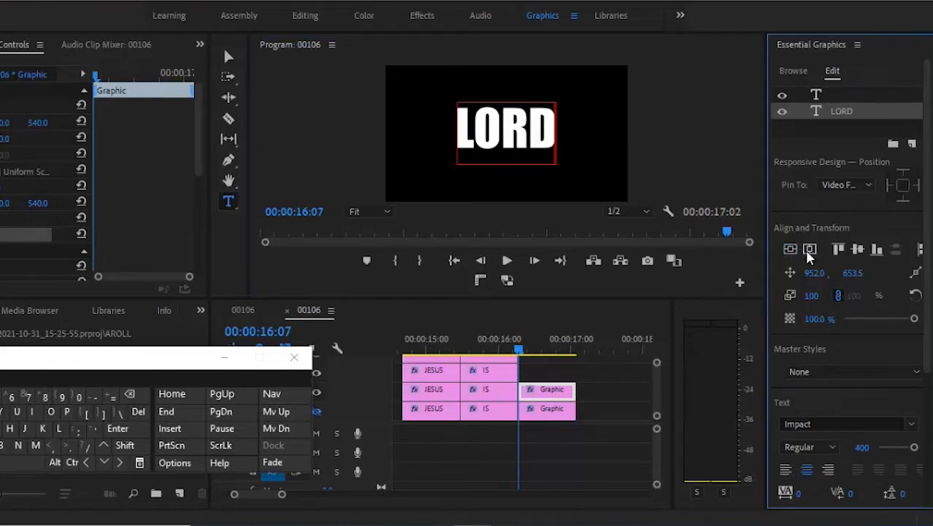
{"action": "left_click", "coordinate": [807, 252]}
{"action": "key", "text": "Caps_Lock"}
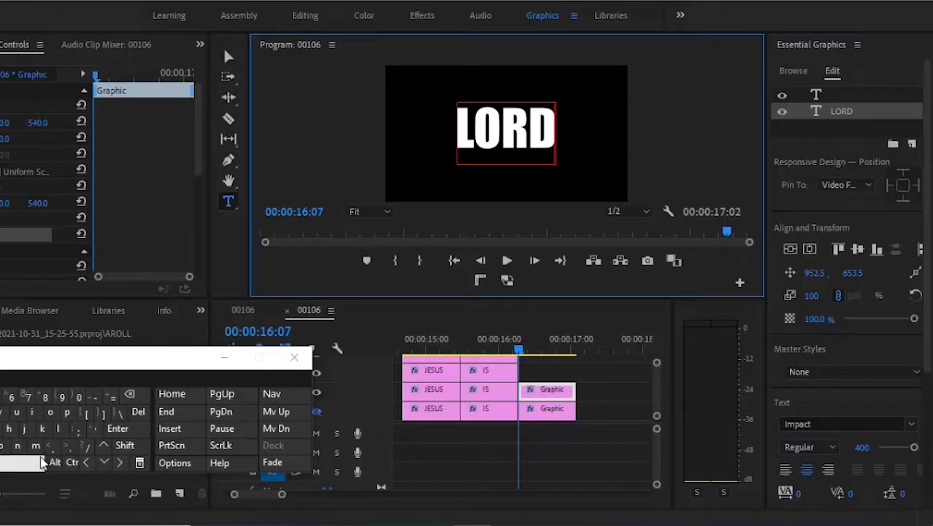
Duplicate the LORD clip onto V3 and hide the V2 track output.
{"action": "left_click", "coordinate": [55, 464]}
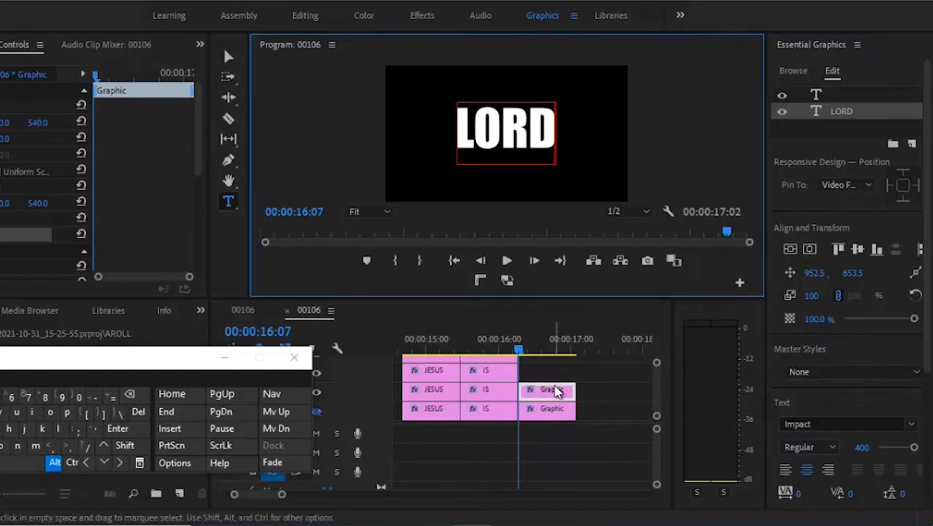
{"action": "left_click_drag", "start_coordinate": [555, 394], "coordinate": [553, 376]}
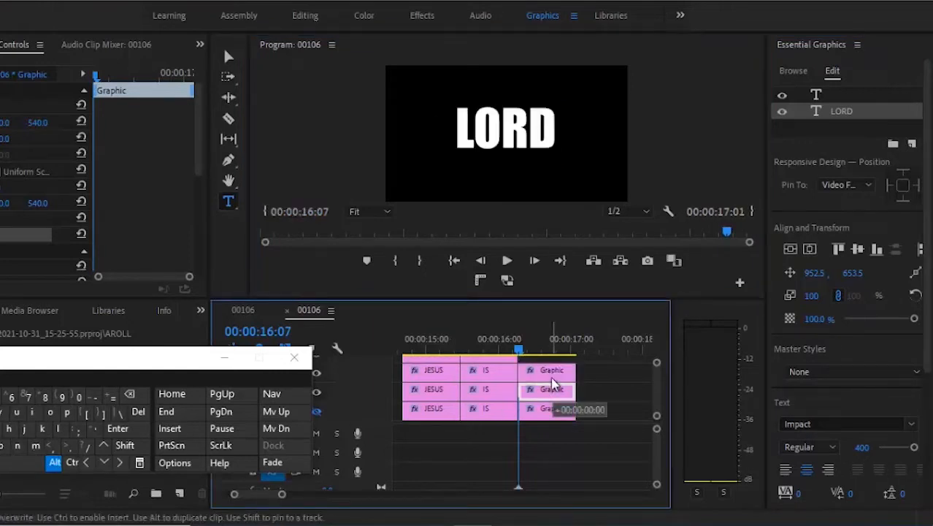
{"action": "left_click", "coordinate": [319, 390]}
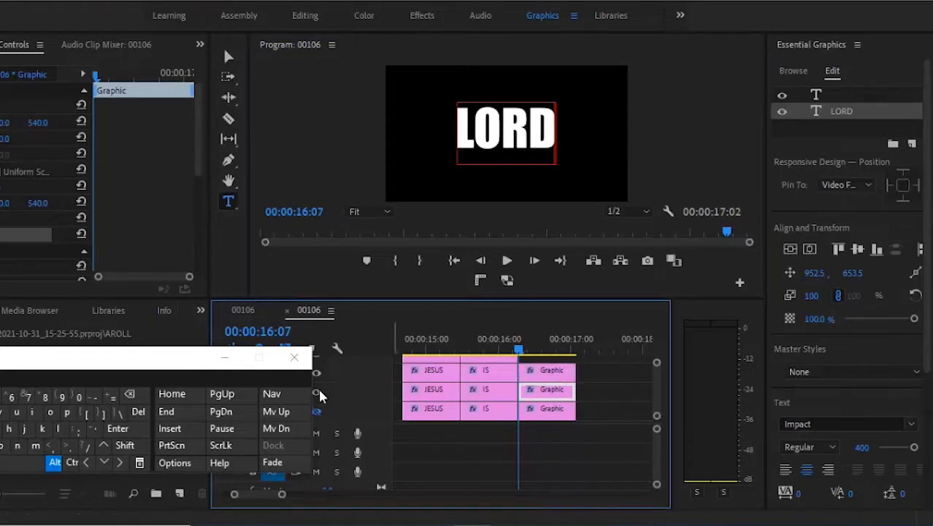
Change the text of the V3 copy from LORD to GOD.
{"action": "left_click", "coordinate": [554, 374]}
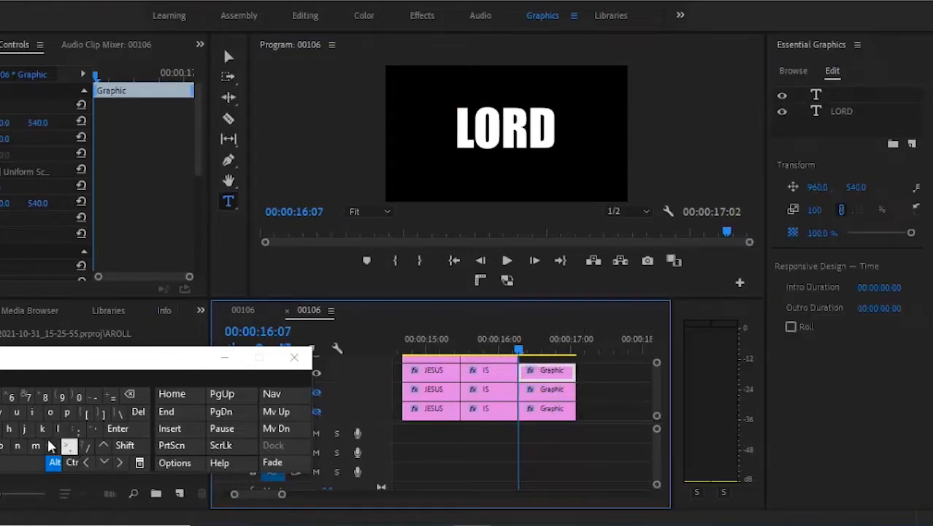
{"action": "left_click", "coordinate": [501, 126]}
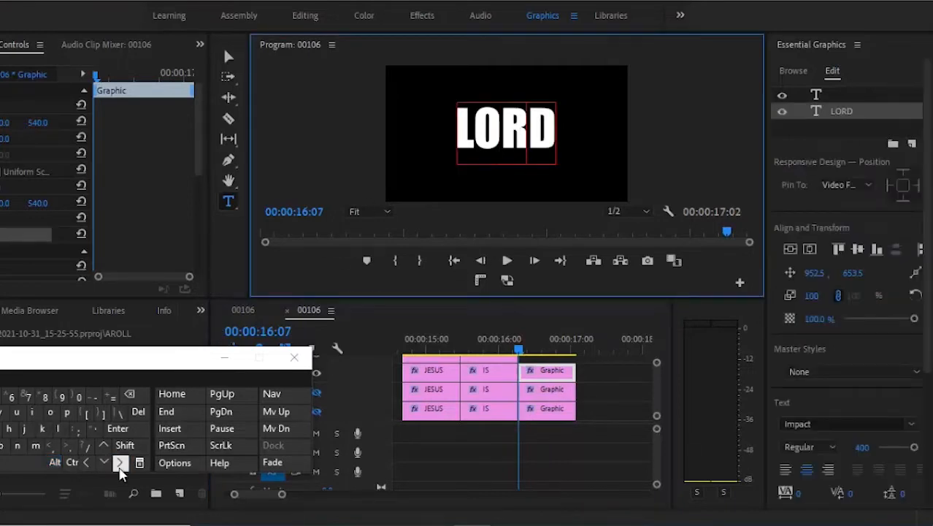
{"action": "left_click", "coordinate": [129, 393]}
{"action": "left_click", "coordinate": [129, 393]}
{"action": "left_click", "coordinate": [130, 393]}
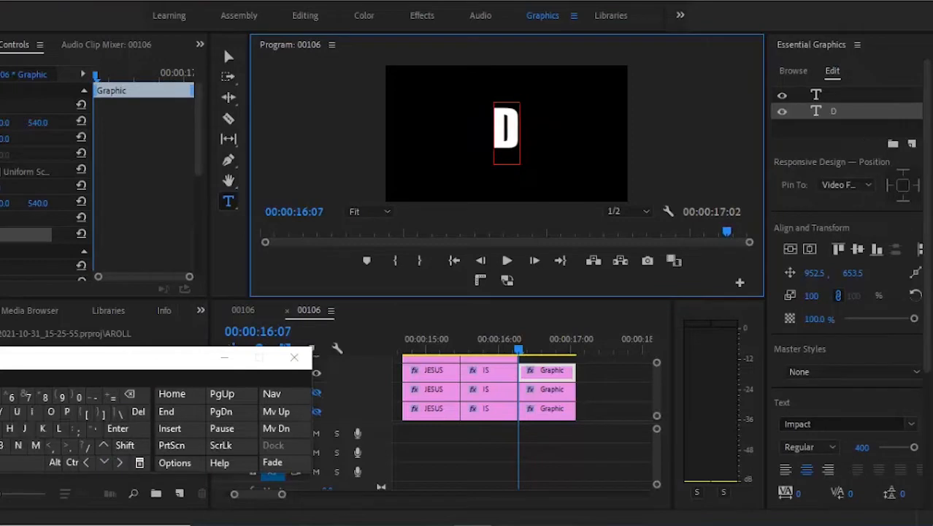
{"action": "left_click", "coordinate": [2, 428]}
{"action": "left_click", "coordinate": [50, 411]}
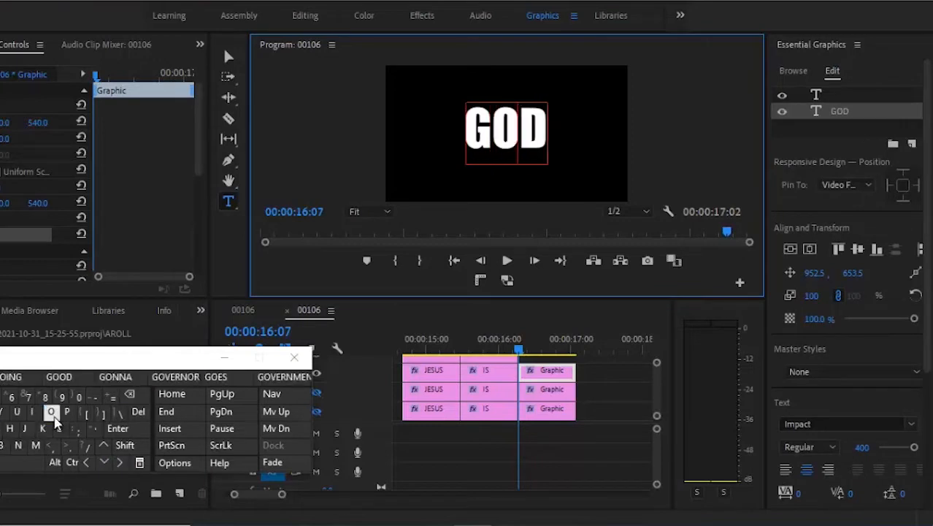
Hide the V3 track output and duplicate the GOD clip onto V4, keeping the original on V3.
{"action": "left_click", "coordinate": [319, 374]}
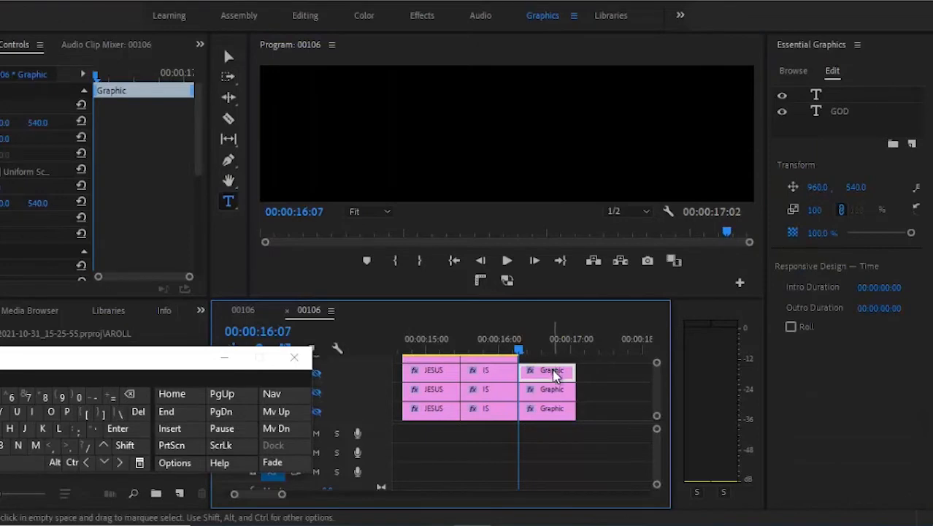
{"action": "left_click_drag", "start_coordinate": [556, 374], "coordinate": [554, 361]}
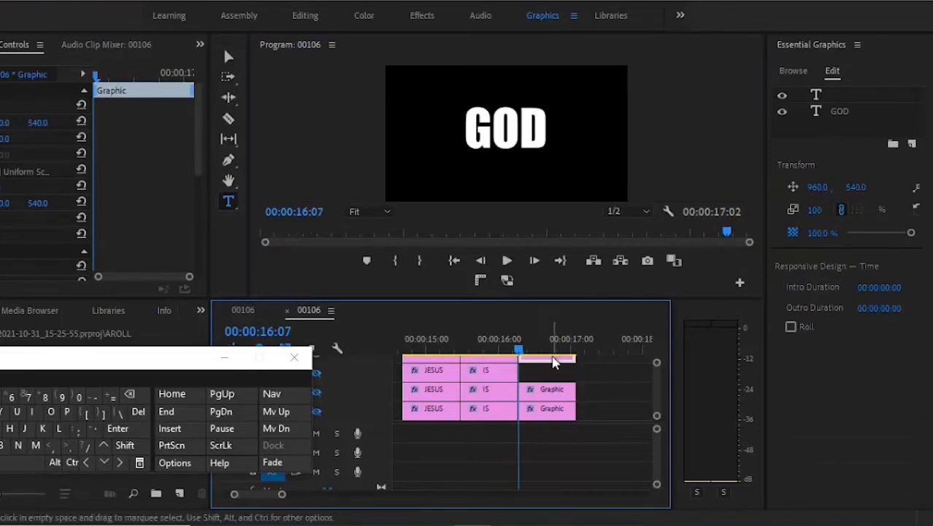
{"action": "left_click", "coordinate": [36, 444]}
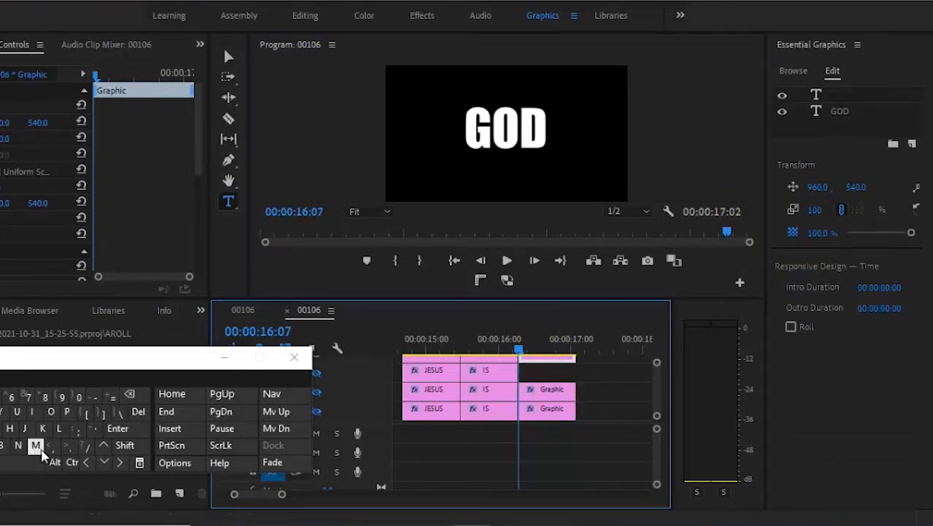
{"action": "left_click", "coordinate": [54, 463]}
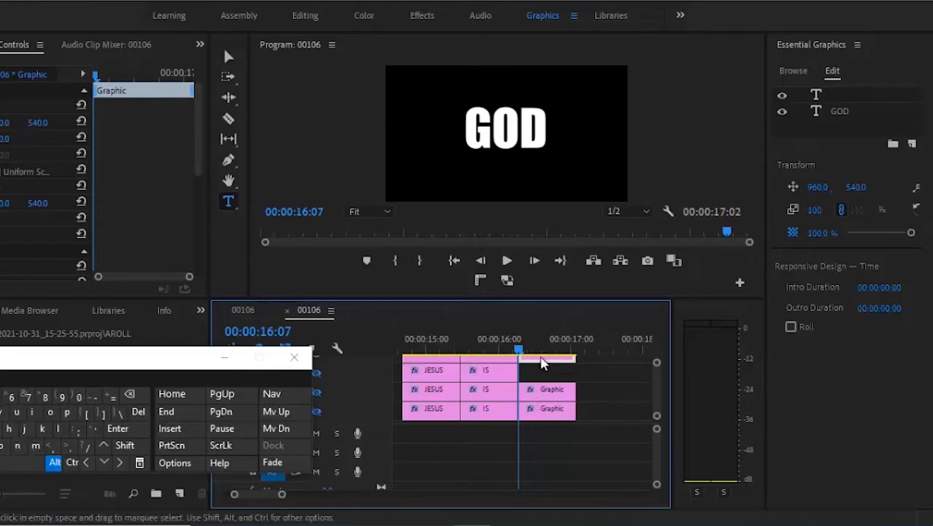
{"action": "mouse_move", "coordinate": [541, 364]}
{"action": "left_mouse_down"}
{"action": "mouse_move", "coordinate": [544, 391]}
{"action": "mouse_move", "coordinate": [544, 363]}
{"action": "left_mouse_up"}
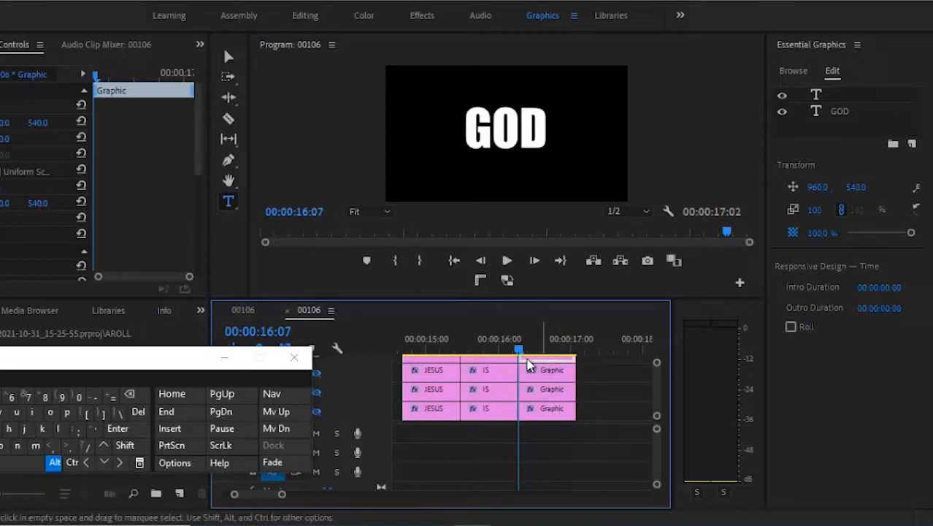
Replace the GOD text in the V4 copy with HERE in capitals.
{"action": "left_click", "coordinate": [531, 136]}
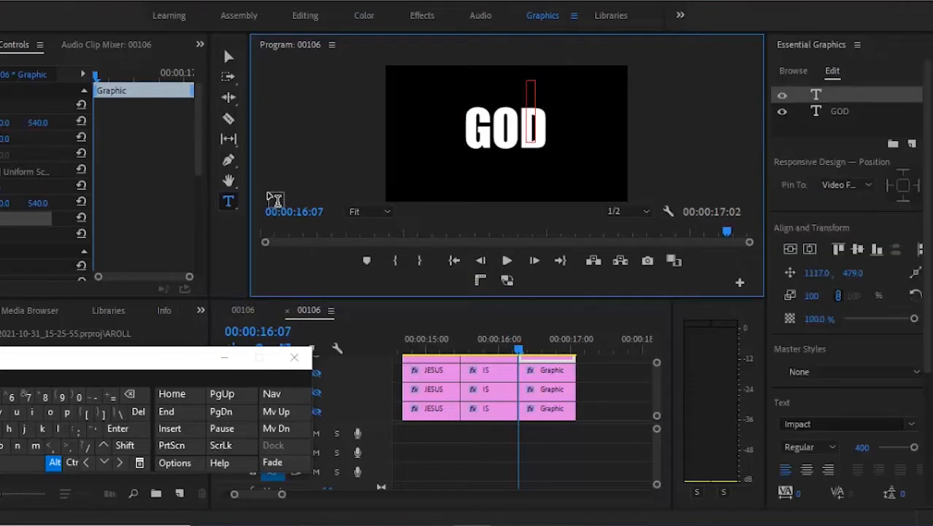
{"action": "left_click", "coordinate": [487, 149]}
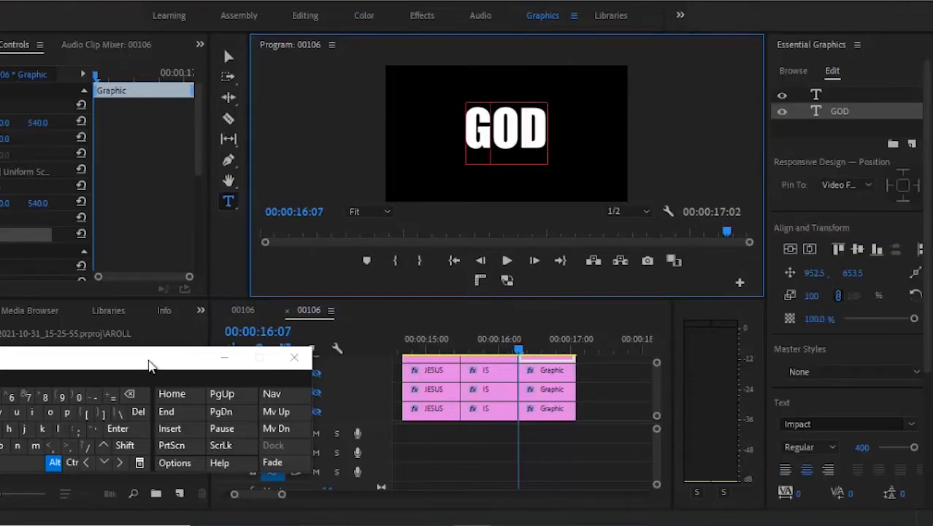
{"action": "left_click", "coordinate": [124, 464]}
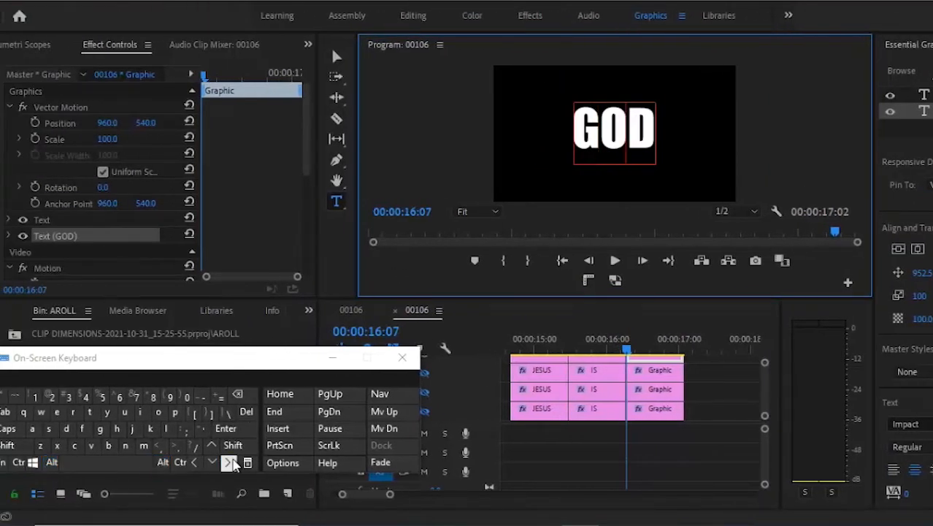
{"action": "left_click", "coordinate": [233, 460]}
{"action": "left_click", "coordinate": [245, 403]}
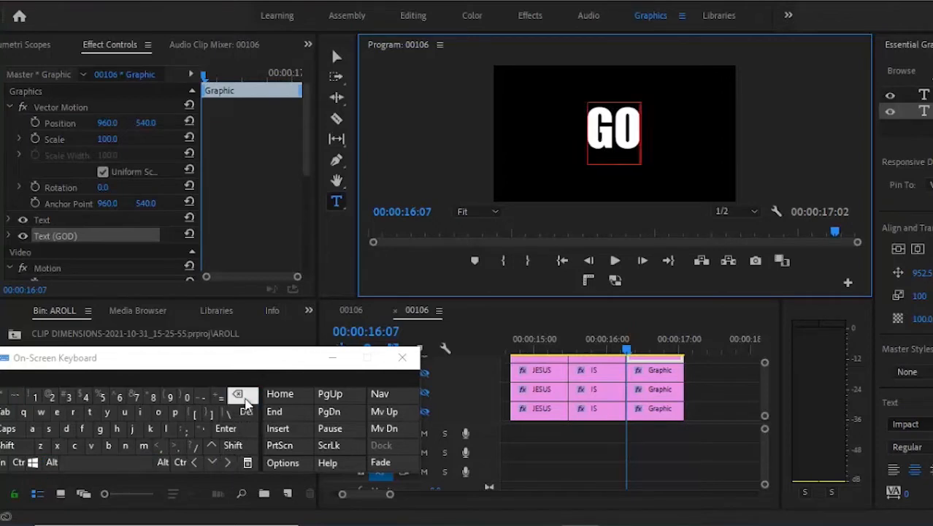
{"action": "left_click", "coordinate": [246, 403]}
{"action": "left_click", "coordinate": [245, 406]}
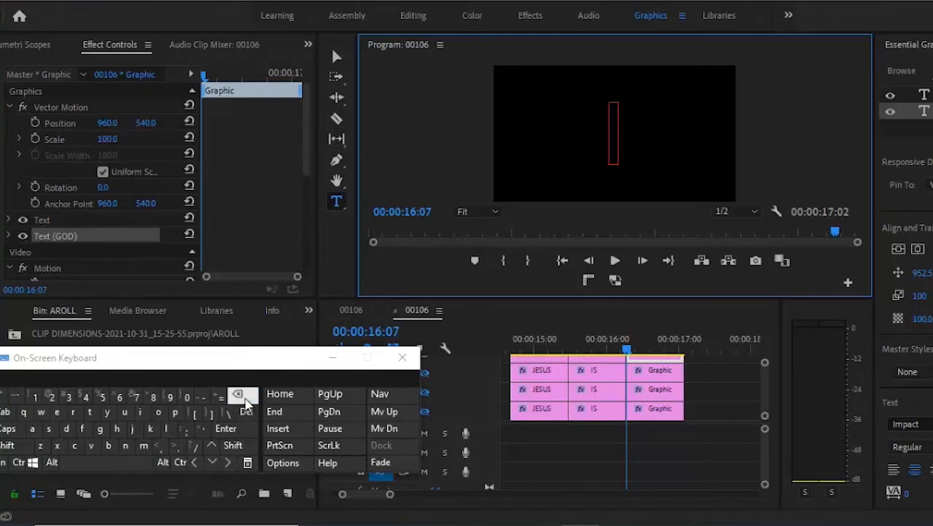
{"action": "left_click", "coordinate": [10, 431]}
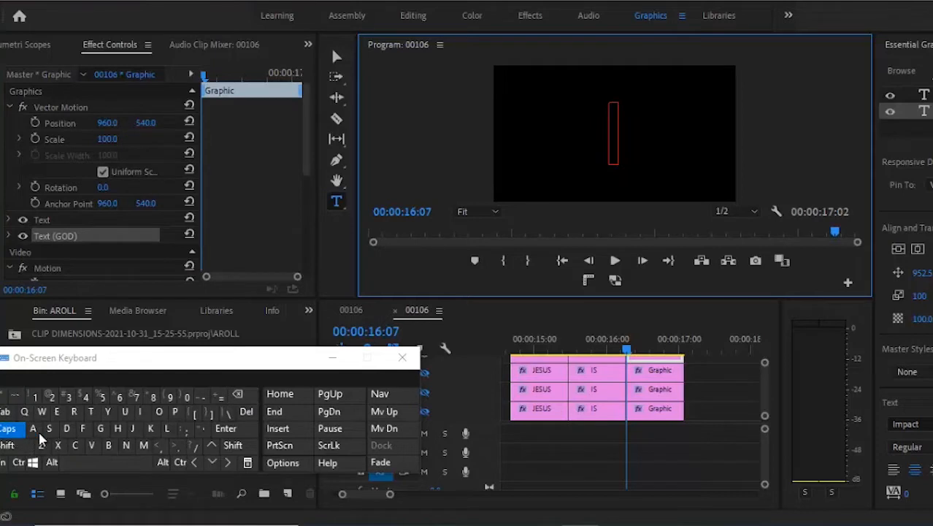
{"action": "left_click", "coordinate": [117, 428]}
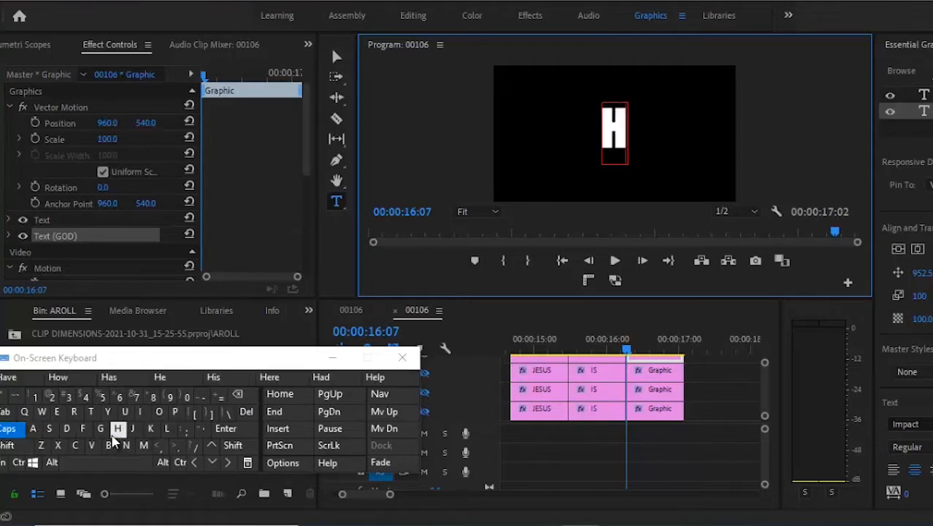
{"action": "left_click", "coordinate": [56, 411]}
{"action": "left_click", "coordinate": [73, 412]}
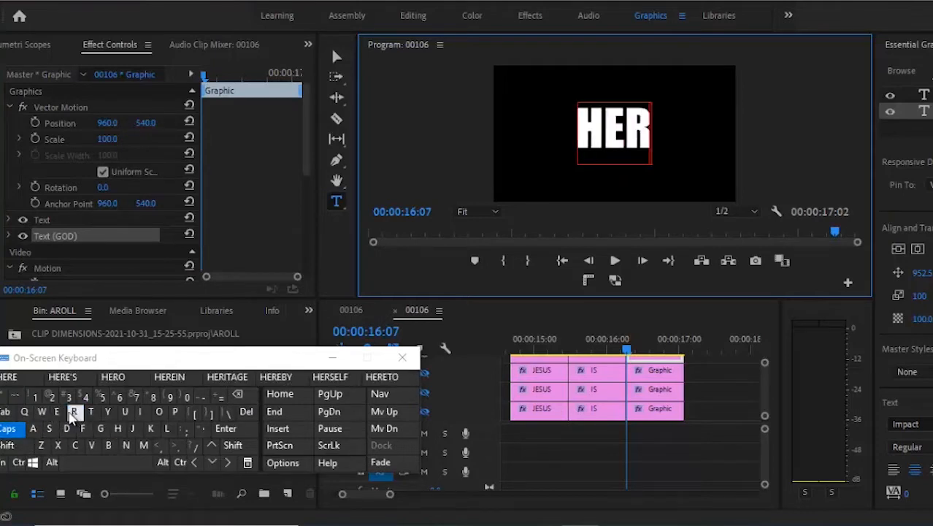
{"action": "left_click", "coordinate": [56, 411]}
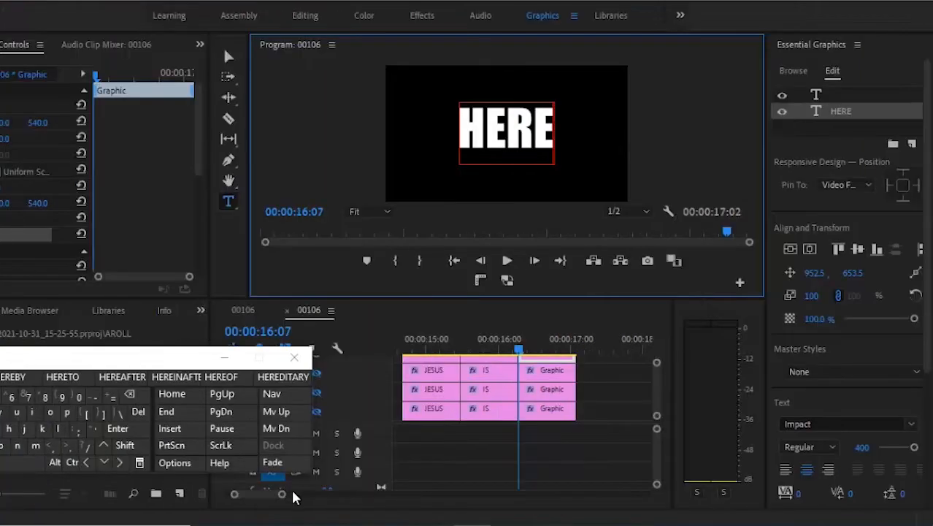
Move the three V2 clips and the three V3 clips down to V1 as separate groups after the first group.
{"action": "left_click_drag", "start_coordinate": [282, 497], "coordinate": [314, 498]}
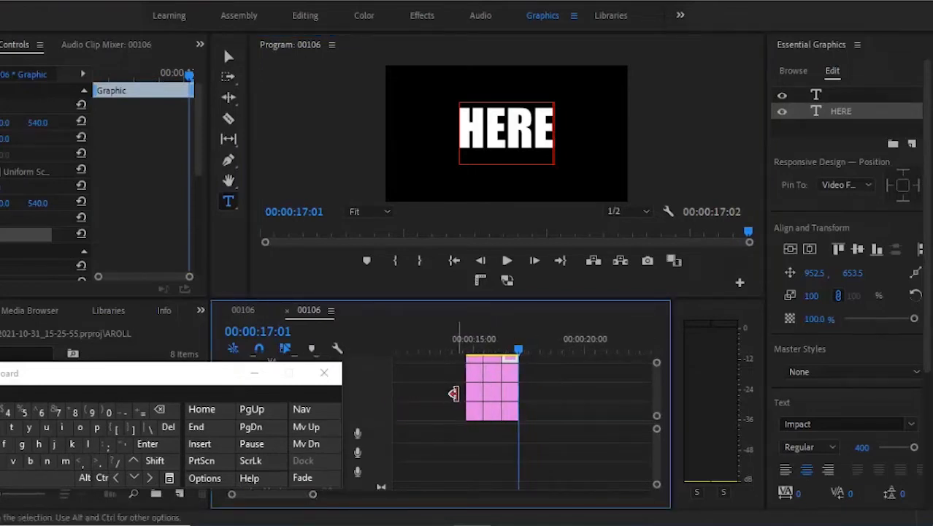
{"action": "left_click", "coordinate": [522, 392]}
{"action": "left_click_drag", "start_coordinate": [455, 393], "coordinate": [559, 408]}
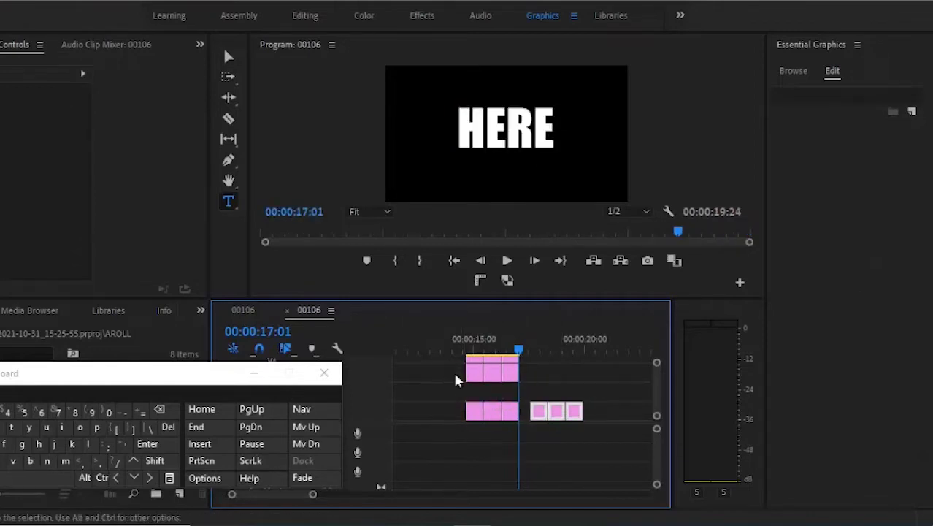
{"action": "left_click_drag", "start_coordinate": [454, 379], "coordinate": [618, 409]}
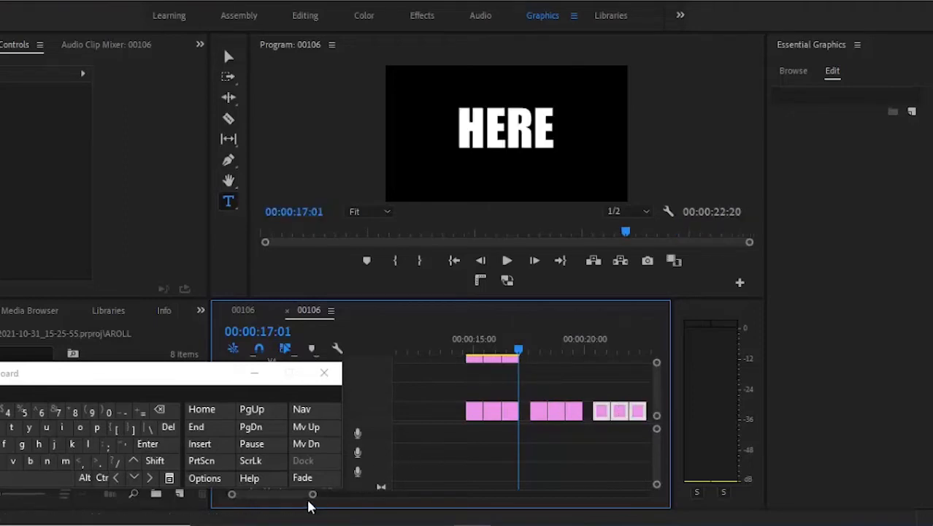
Move the three V4 clips down to V1 as a group after the existing title groups.
{"action": "left_click_drag", "start_coordinate": [312, 496], "coordinate": [330, 503]}
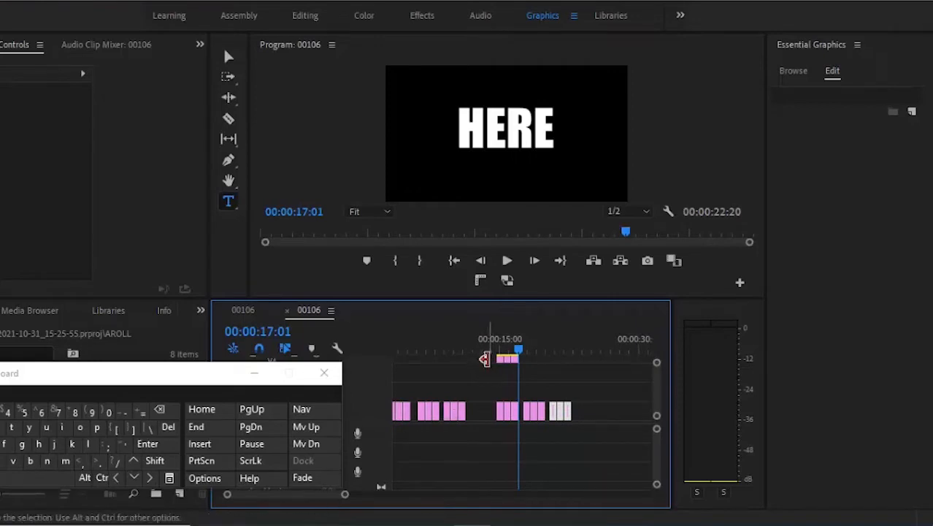
{"action": "left_click_drag", "start_coordinate": [489, 362], "coordinate": [525, 345]}
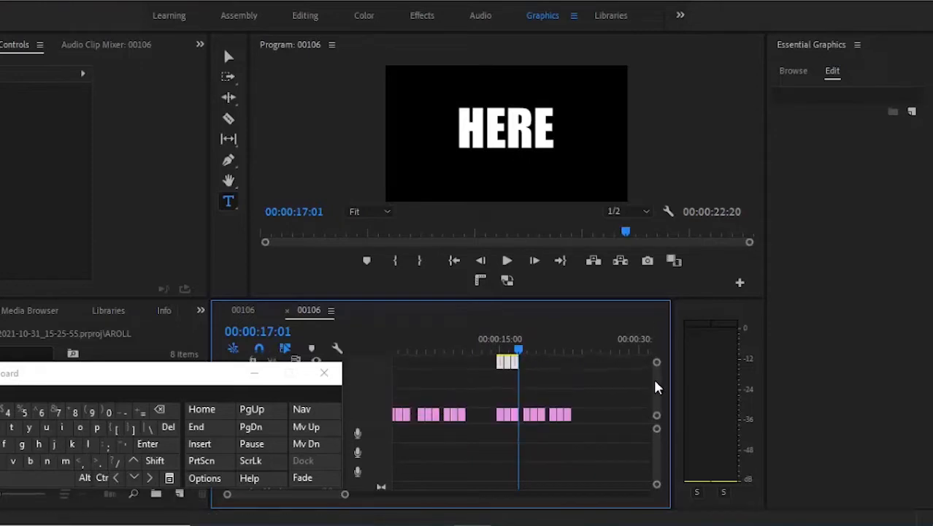
{"action": "left_click_drag", "start_coordinate": [507, 367], "coordinate": [593, 416]}
Place the playhead at the start of the JESUS clip and turn the V1 track output back on.
{"action": "left_click", "coordinate": [500, 342]}
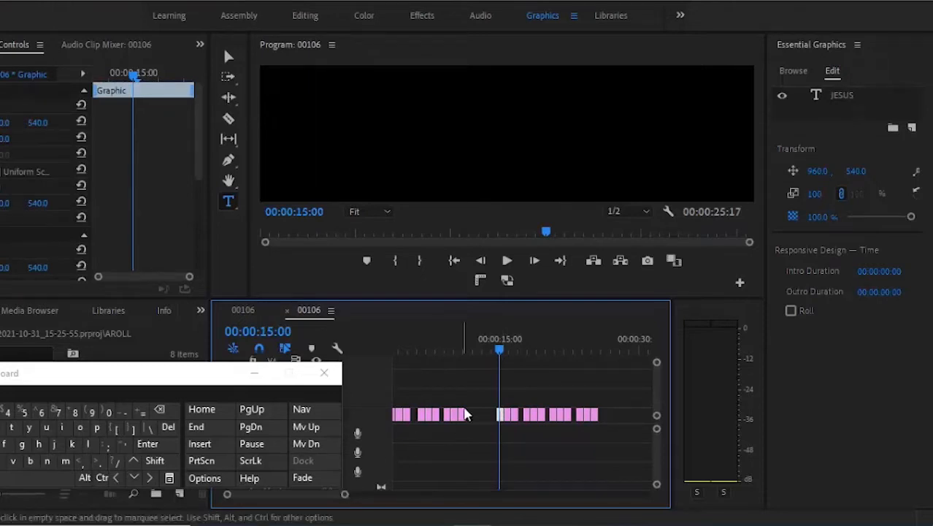
{"action": "left_click_drag", "start_coordinate": [503, 353], "coordinate": [501, 353]}
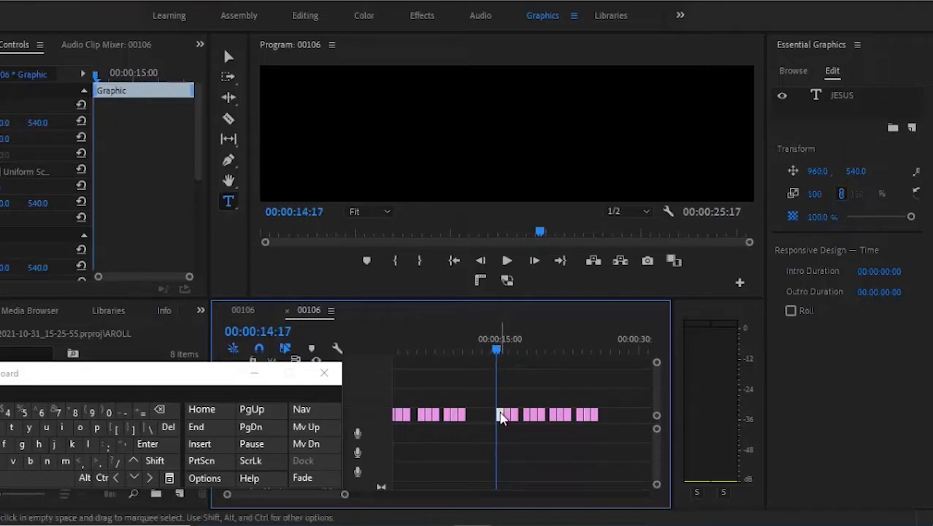
{"action": "left_click", "coordinate": [117, 478]}
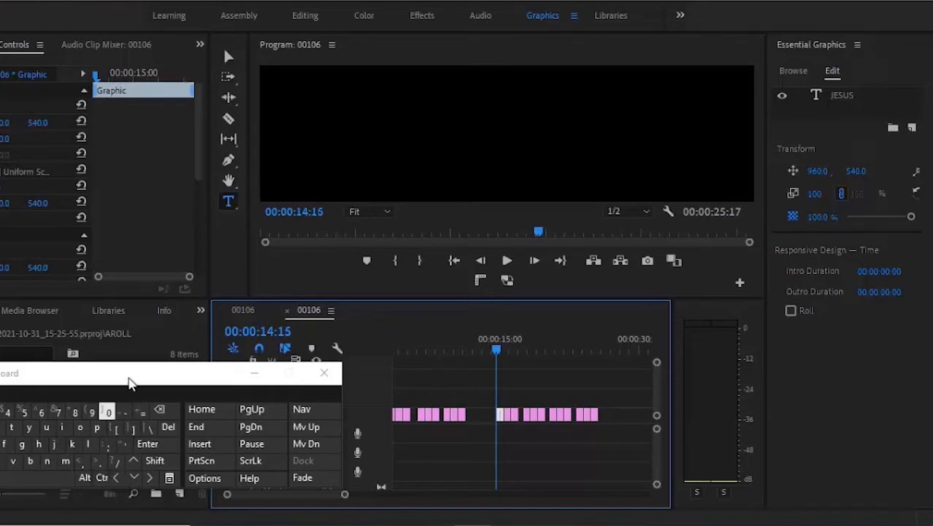
{"action": "left_click_drag", "start_coordinate": [108, 382], "coordinate": [59, 412]}
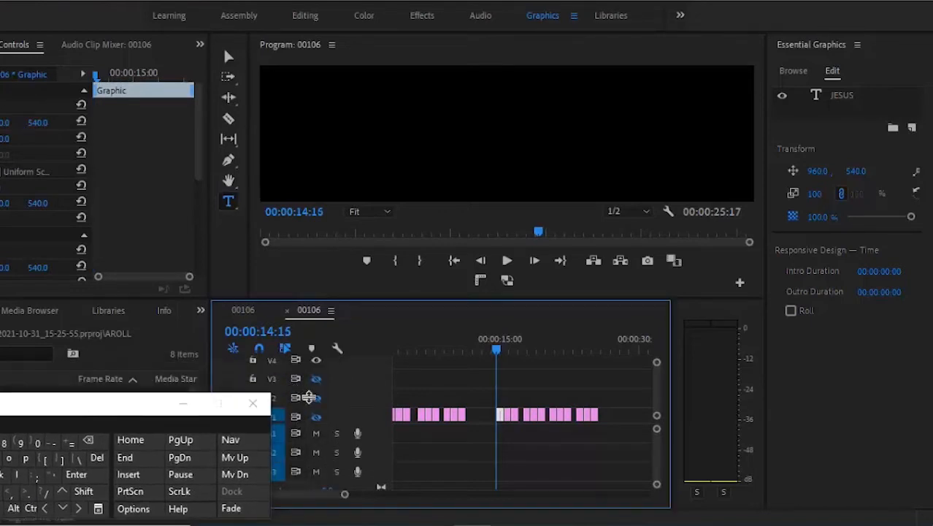
{"action": "left_click", "coordinate": [316, 417]}
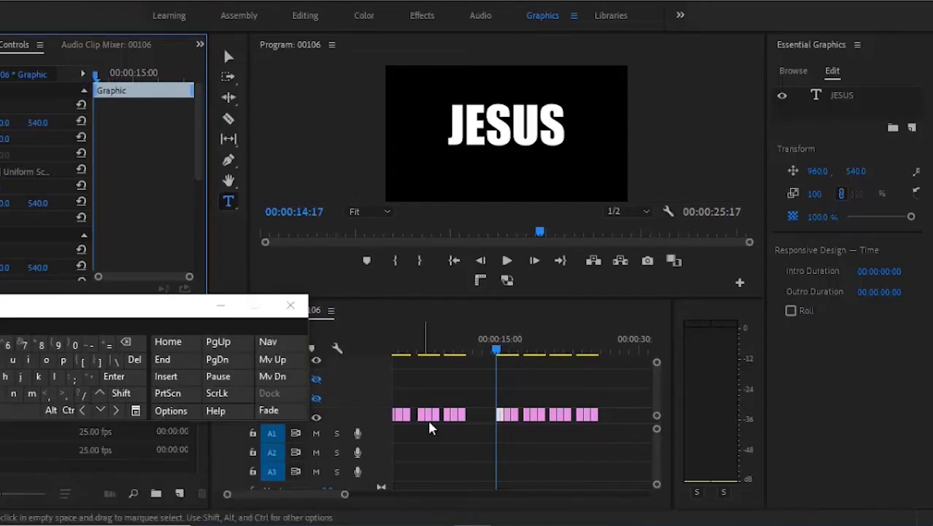
Add a Vector Motion Scale keyframe of 100 to the JESUS clip at 00:00:15:02, ten frames after its start.
{"action": "left_click", "coordinate": [132, 396]}
{"action": "left_click", "coordinate": [116, 411]}
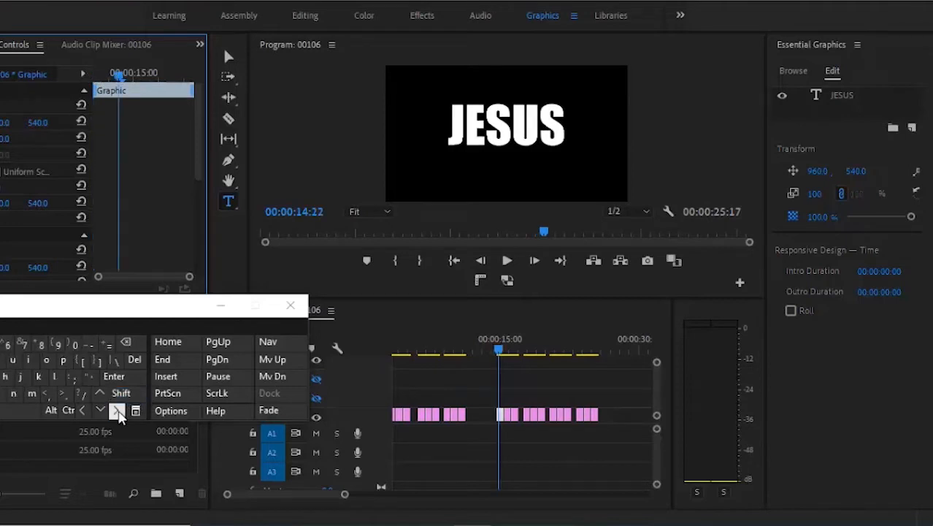
{"action": "left_click", "coordinate": [126, 396]}
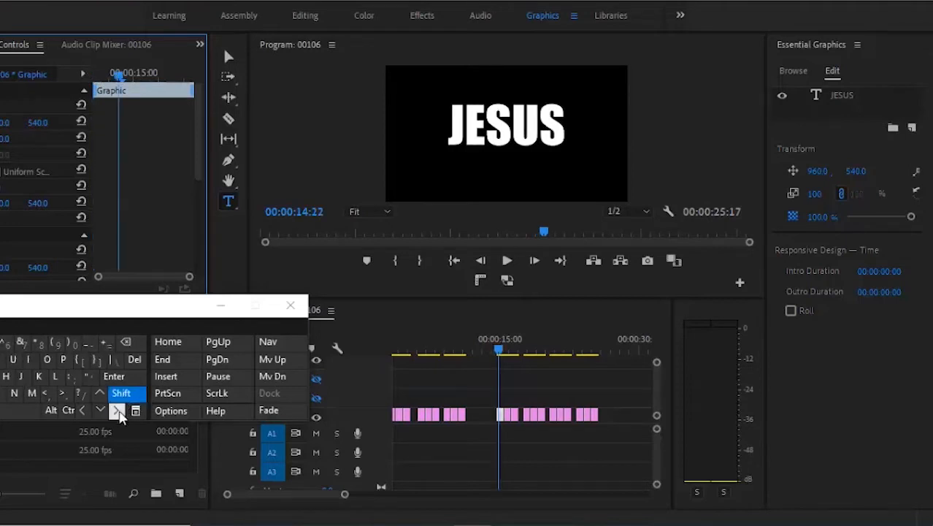
{"action": "left_click", "coordinate": [116, 410]}
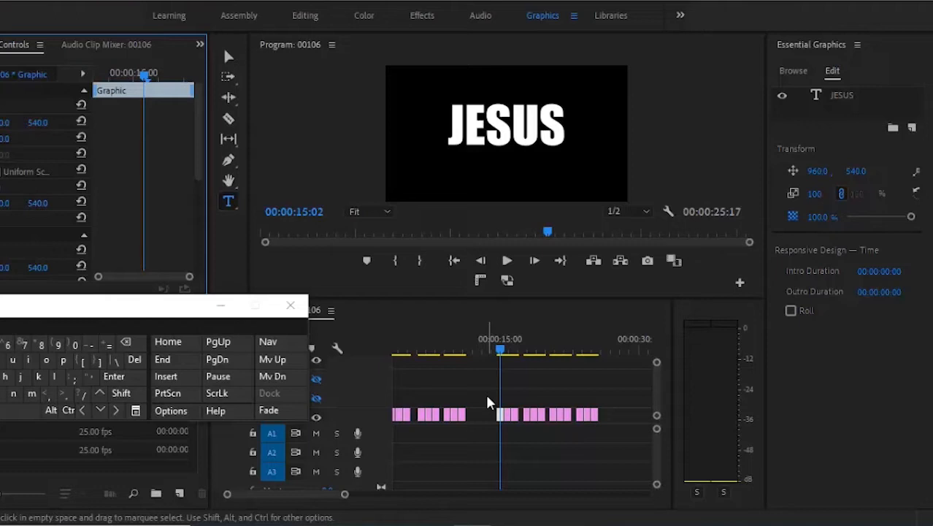
{"action": "left_click_drag", "start_coordinate": [345, 495], "coordinate": [317, 488]}
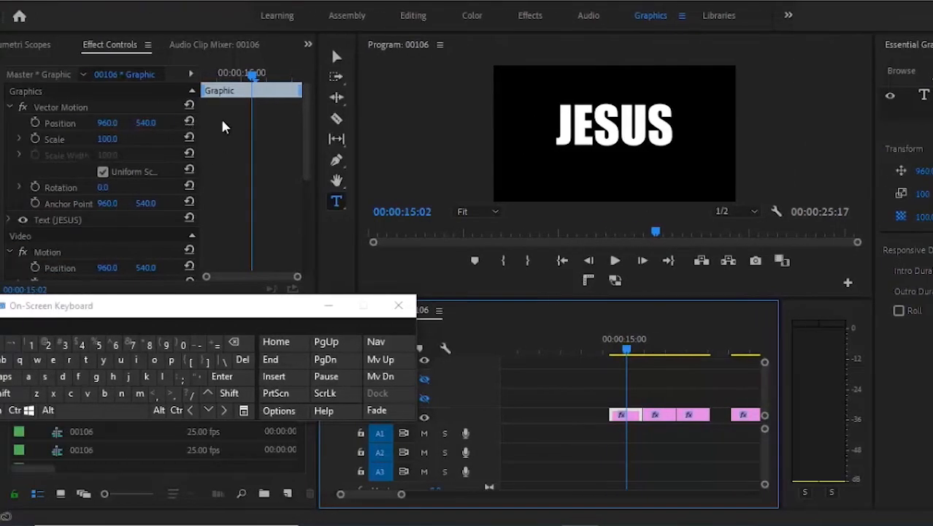
{"action": "left_click", "coordinate": [36, 139]}
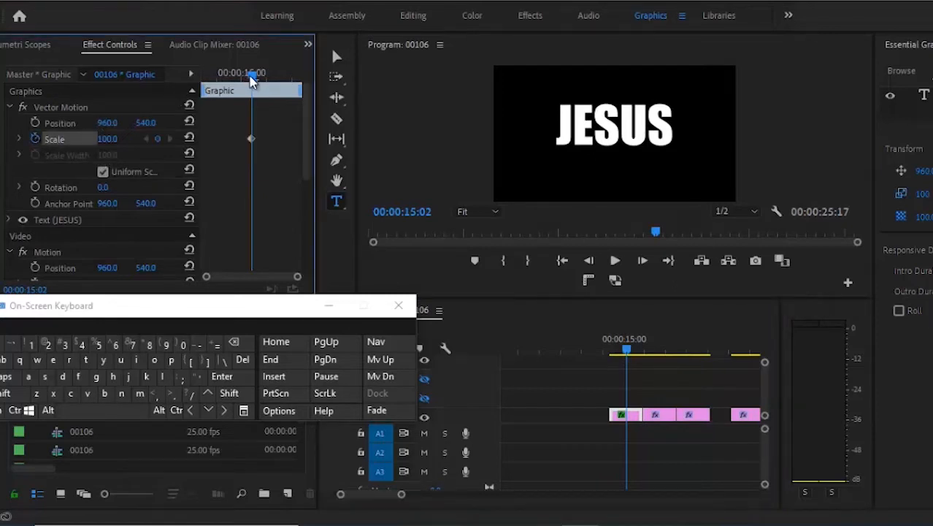
Add a Scale keyframe of 0 to the JESUS clip and move it to the clip's first frame.
{"action": "left_click_drag", "start_coordinate": [252, 80], "coordinate": [237, 80]}
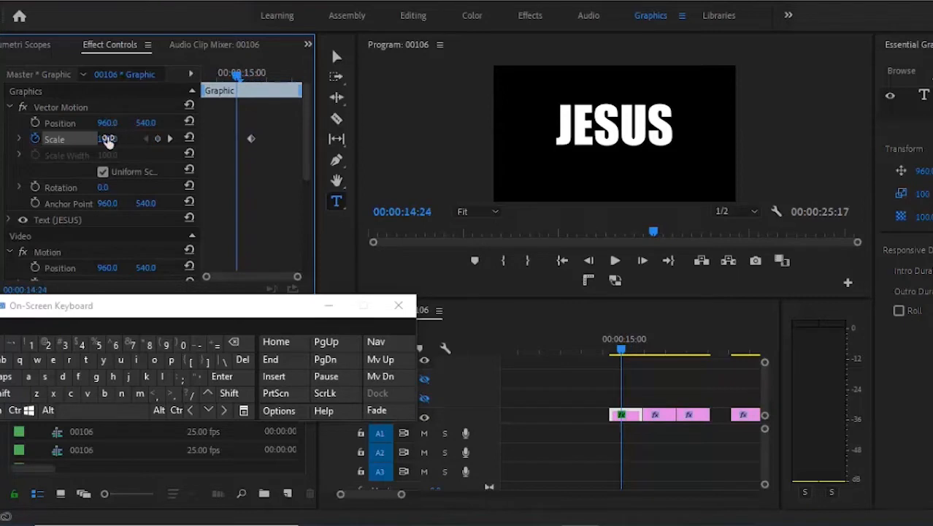
{"action": "left_click_drag", "start_coordinate": [104, 139], "coordinate": [87, 252]}
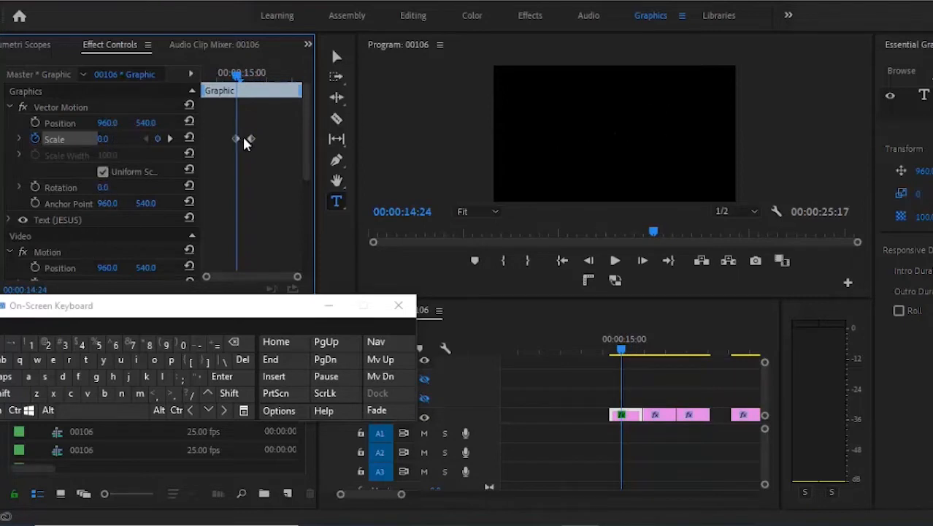
{"action": "left_click_drag", "start_coordinate": [235, 140], "coordinate": [175, 133]}
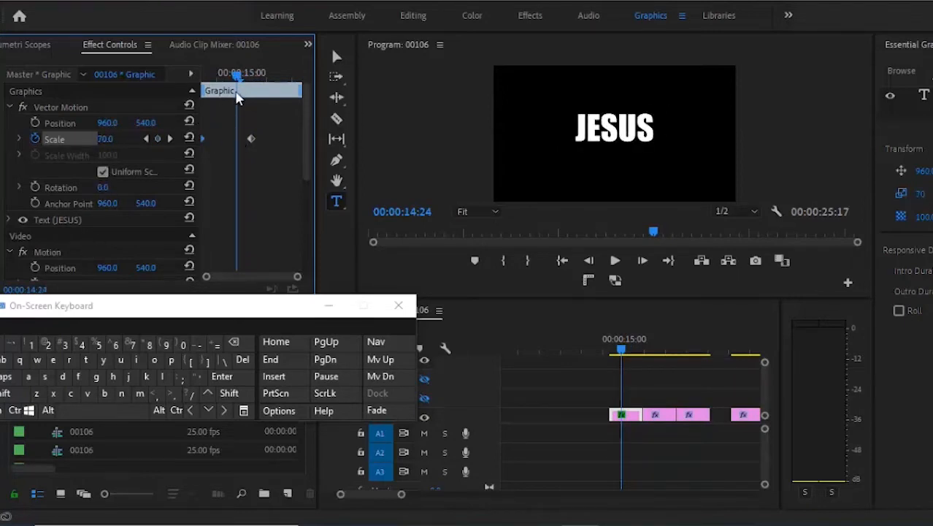
Add another Scale keyframe of 0 to the JESUS clip and move it to the clip's end.
{"action": "left_click_drag", "start_coordinate": [237, 84], "coordinate": [273, 88]}
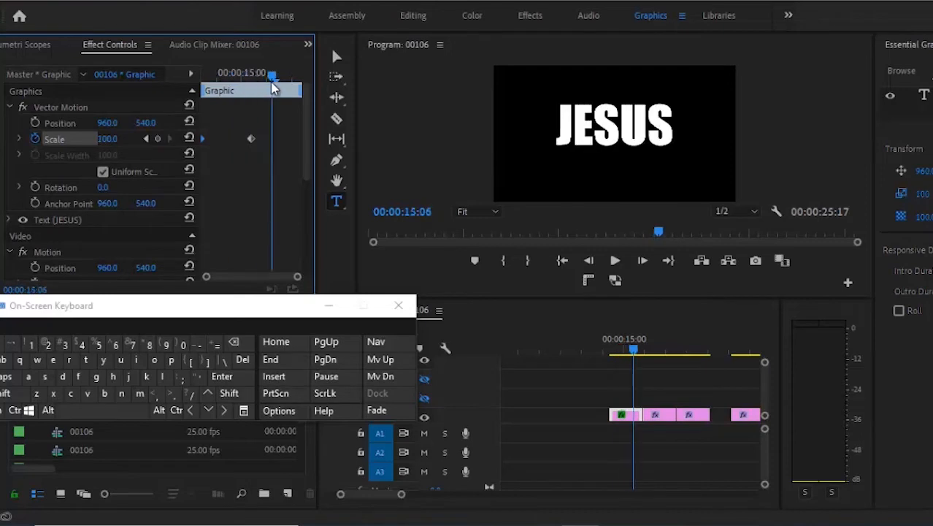
{"action": "left_click_drag", "start_coordinate": [97, 138], "coordinate": [103, 246]}
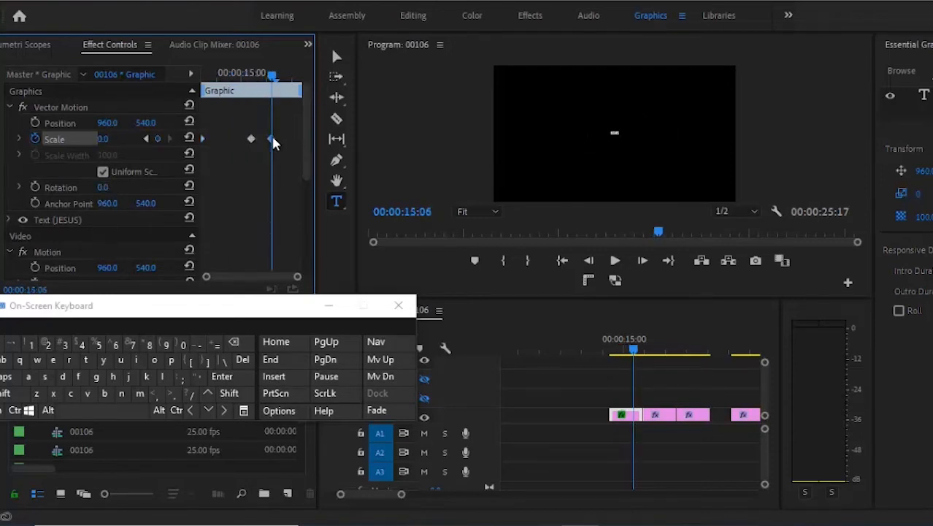
{"action": "left_click_drag", "start_coordinate": [272, 140], "coordinate": [310, 138]}
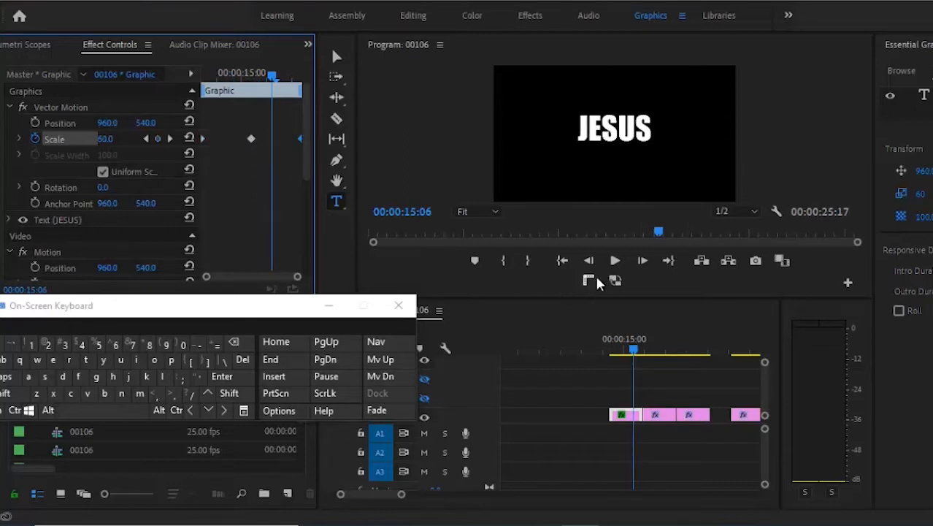
Add a Vector Motion Scale keyframe of 100 to the IS clip at 00:00:15:22, ten frames after its start.
{"action": "left_click", "coordinate": [209, 410]}
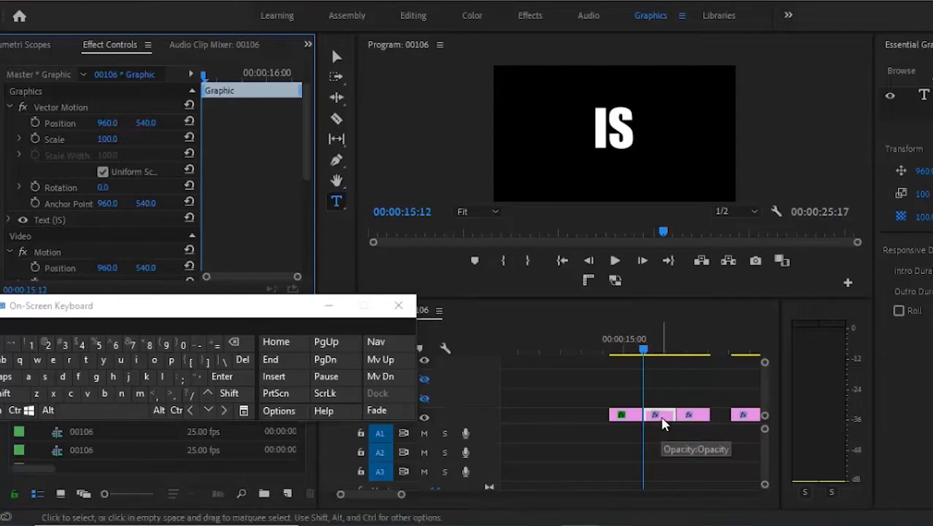
{"action": "left_click", "coordinate": [232, 392]}
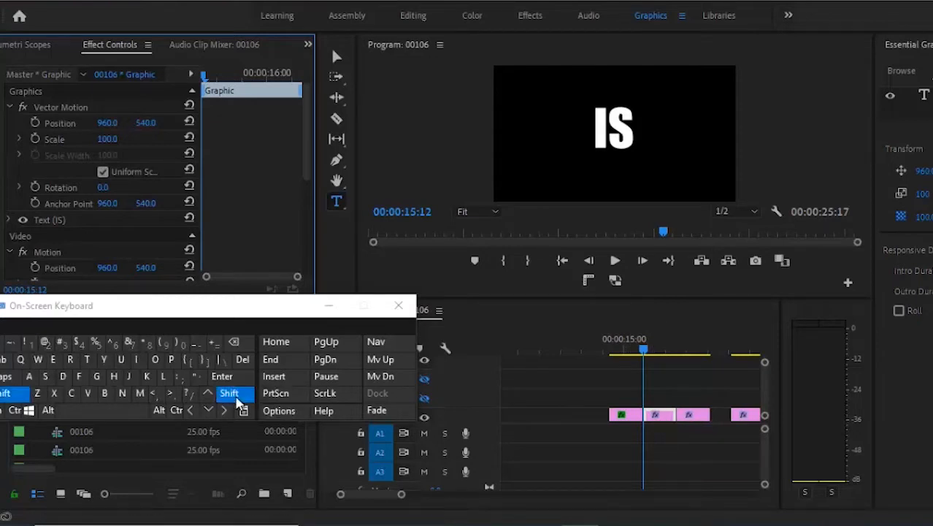
{"action": "left_click", "coordinate": [226, 410]}
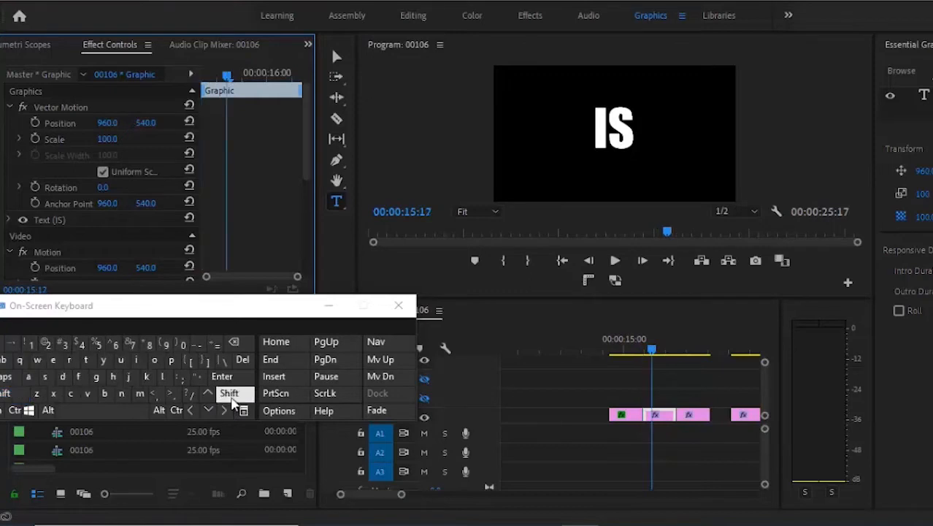
{"action": "left_click", "coordinate": [230, 397]}
{"action": "left_click", "coordinate": [225, 410]}
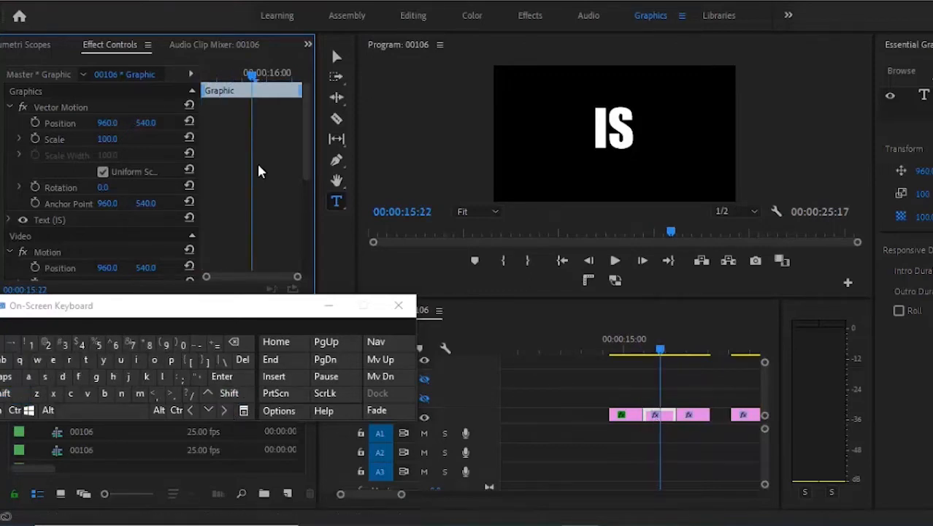
{"action": "left_click", "coordinate": [109, 139]}
{"action": "left_click", "coordinate": [35, 139]}
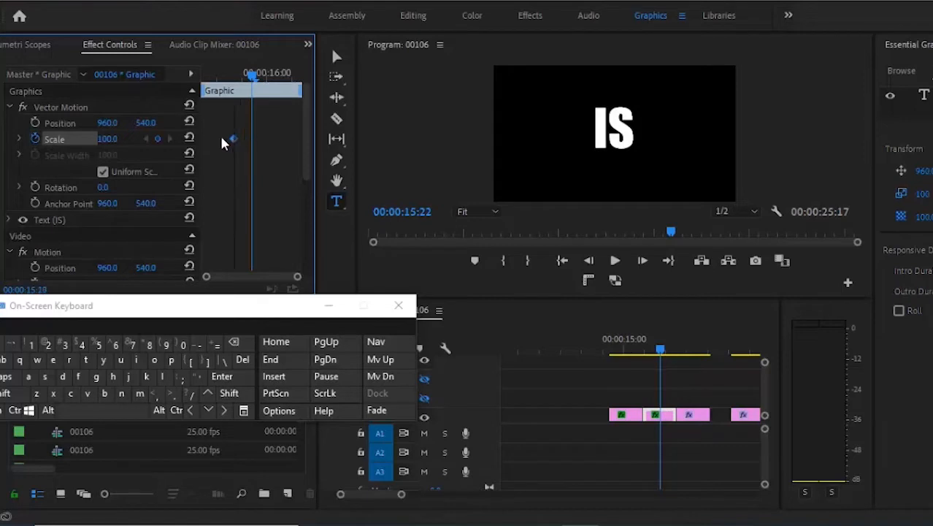
Add a Scale keyframe of 0 at the start of the IS clip, keeping the keyframe of 100 at 00:00:15:22.
{"action": "left_click_drag", "start_coordinate": [222, 137], "coordinate": [219, 138]}
{"action": "left_click_drag", "start_coordinate": [104, 167], "coordinate": [83, 312]}
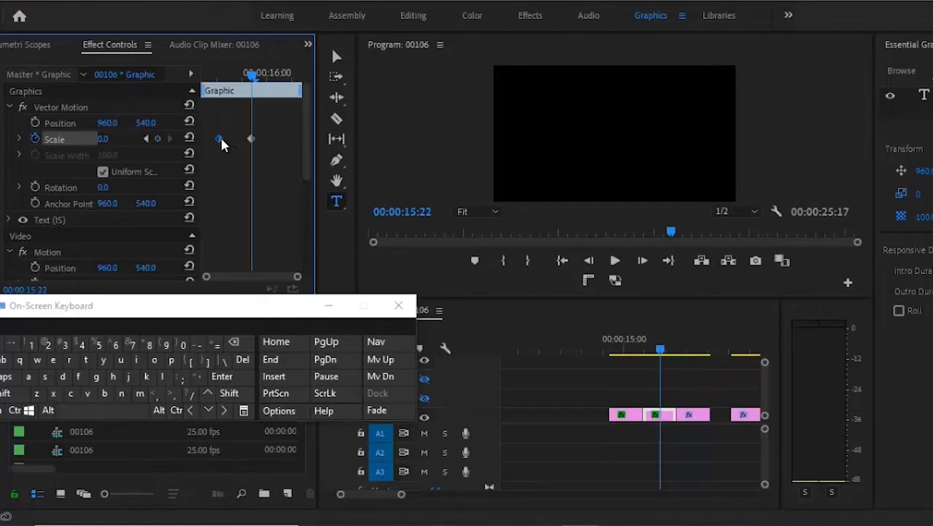
{"action": "left_click_drag", "start_coordinate": [219, 138], "coordinate": [179, 138]}
{"action": "mouse_move", "coordinate": [252, 75]}
{"action": "left_mouse_down"}
{"action": "mouse_move", "coordinate": [285, 76]}
{"action": "mouse_move", "coordinate": [254, 75]}
{"action": "left_mouse_up"}
{"action": "left_click_drag", "start_coordinate": [251, 138], "coordinate": [279, 139]}
{"action": "left_click_drag", "start_coordinate": [219, 138], "coordinate": [190, 138]}
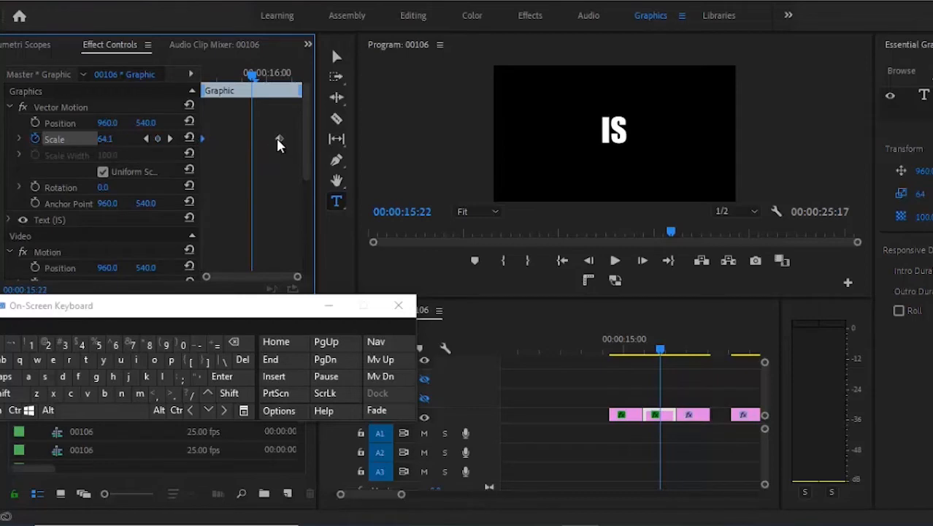
{"action": "left_click_drag", "start_coordinate": [277, 140], "coordinate": [255, 140]}
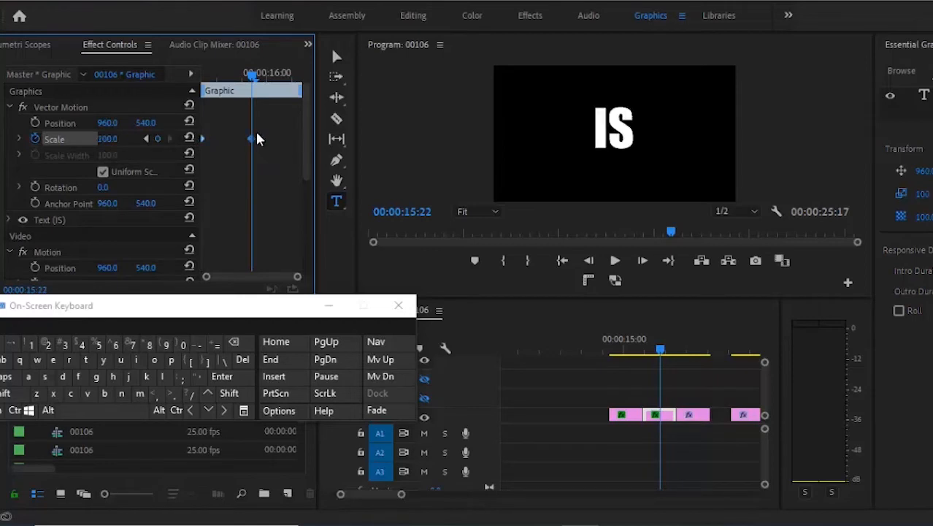
Add a Scale keyframe of 0 to the IS clip and move it to the clip's end.
{"action": "left_click_drag", "start_coordinate": [254, 79], "coordinate": [290, 89]}
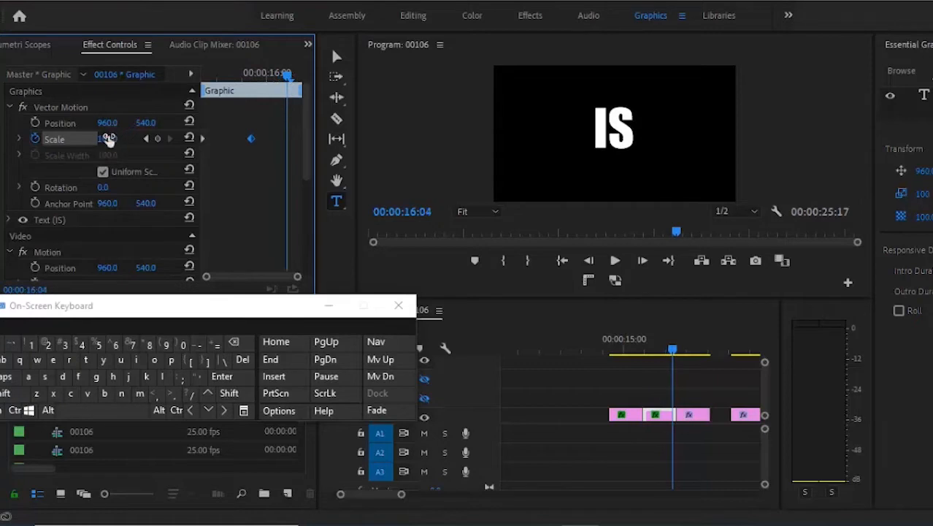
{"action": "left_click_drag", "start_coordinate": [108, 140], "coordinate": [96, 238]}
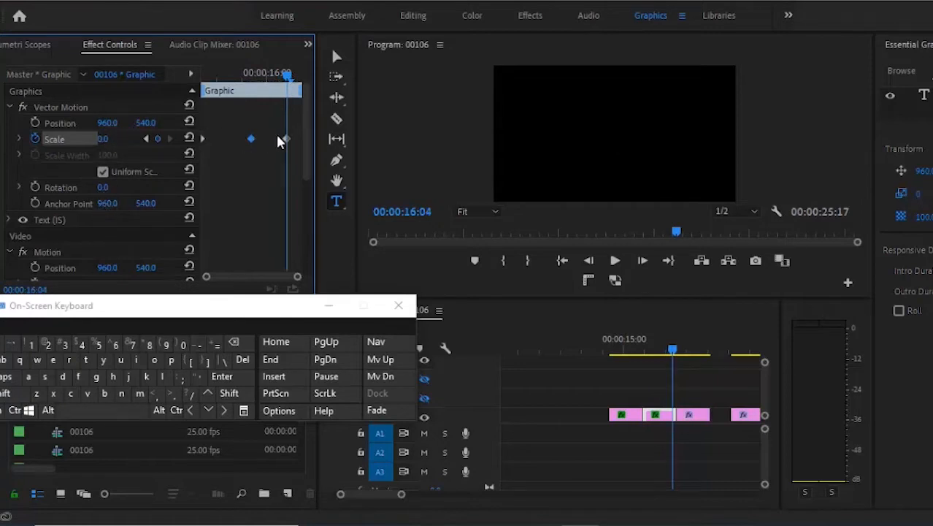
{"action": "left_click_drag", "start_coordinate": [284, 139], "coordinate": [333, 146]}
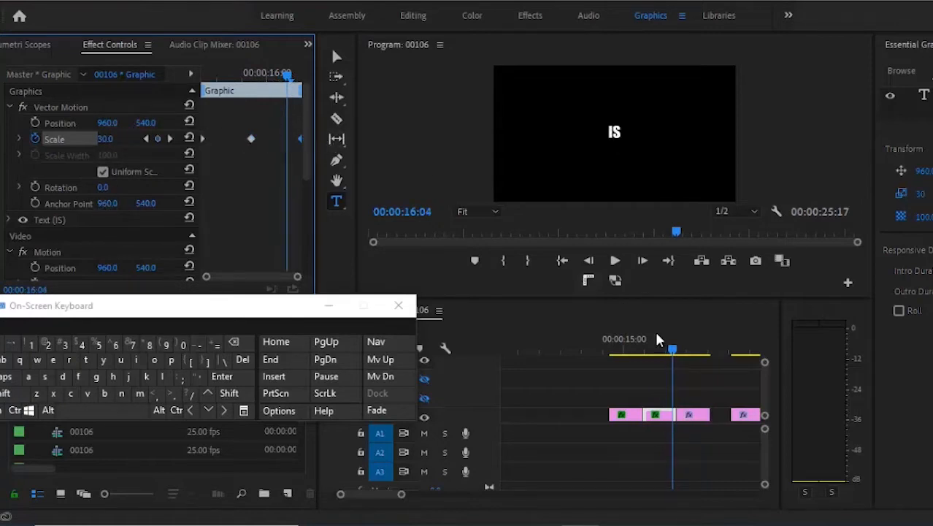
Add a Vector Motion Scale keyframe of 100 to the KING clip at 00:00:16:17, ten frames after its start.
{"action": "left_click", "coordinate": [208, 411]}
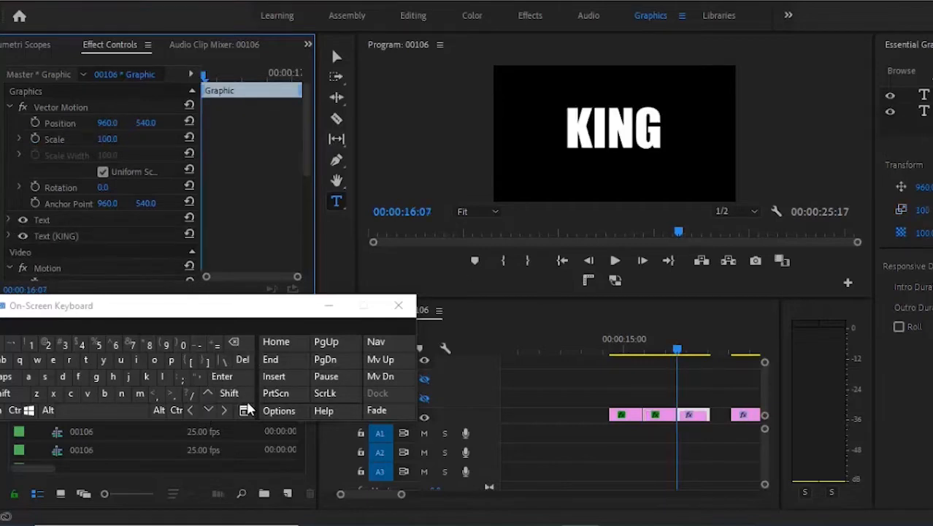
{"action": "left_click", "coordinate": [230, 398]}
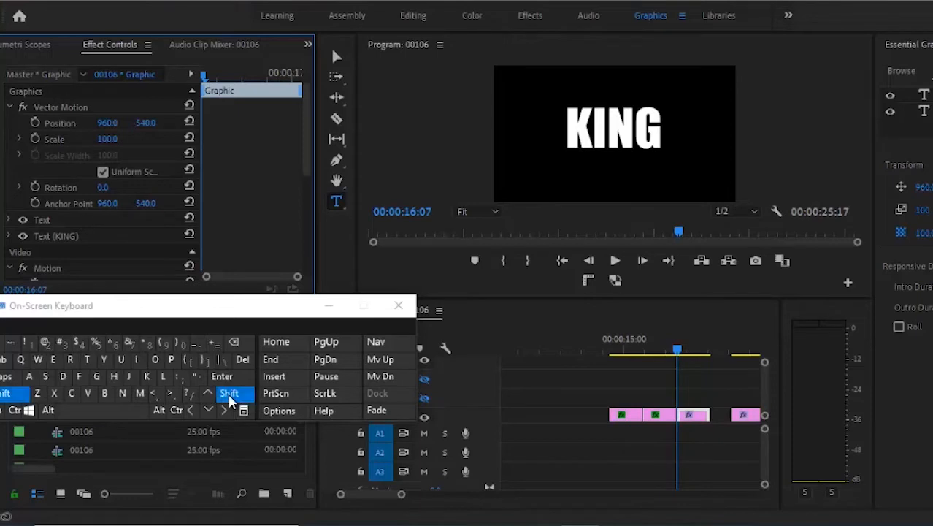
{"action": "left_click", "coordinate": [225, 411]}
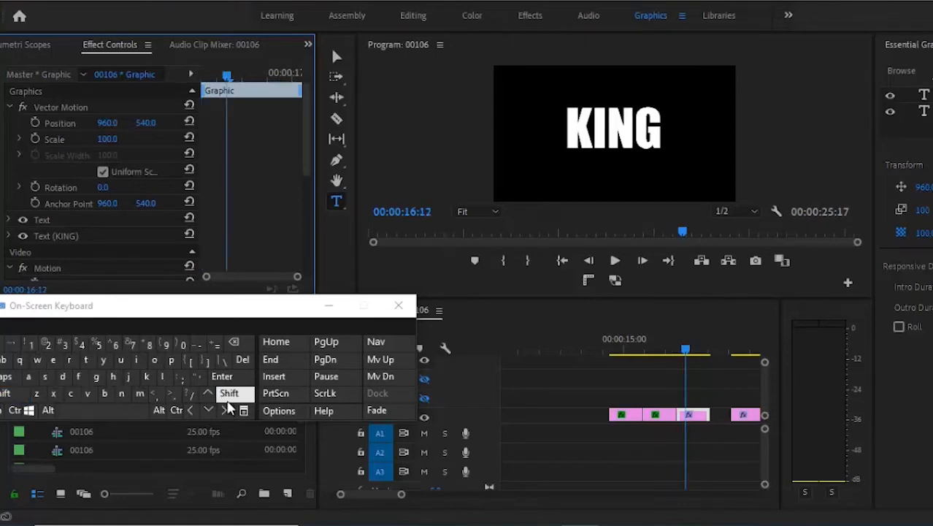
{"action": "left_click", "coordinate": [227, 395]}
{"action": "left_click", "coordinate": [226, 411]}
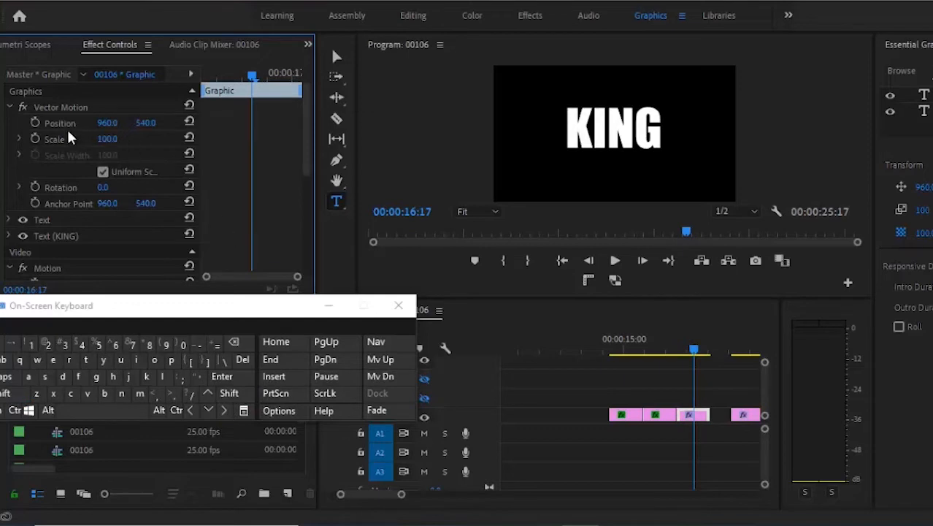
{"action": "left_click", "coordinate": [34, 137]}
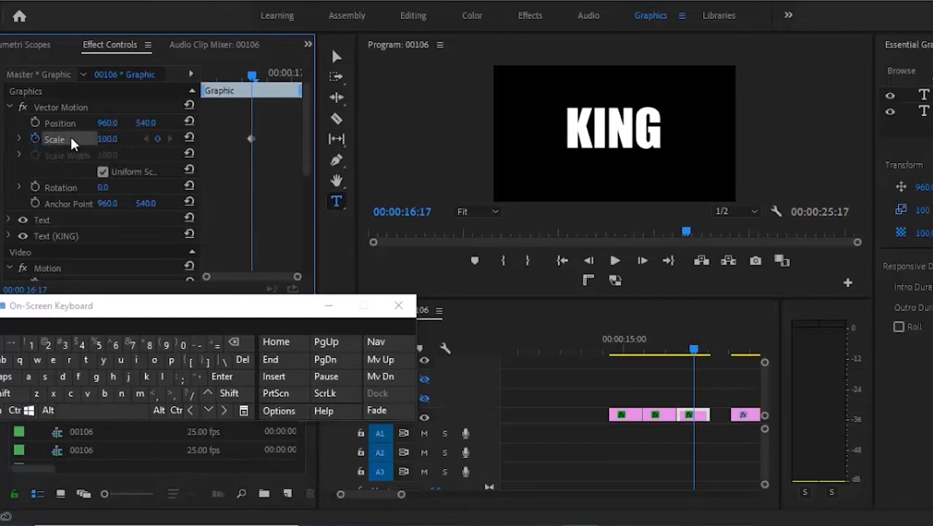
Add a Scale keyframe of 0 at the start of the KING clip, keeping the keyframe of 100 at 00:00:16:17.
{"action": "left_click_drag", "start_coordinate": [251, 77], "coordinate": [227, 77]}
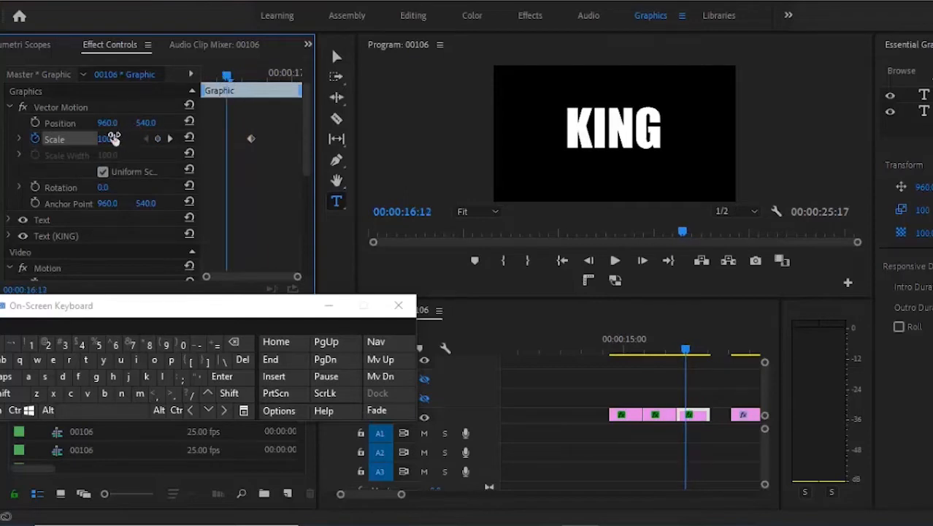
{"action": "left_click_drag", "start_coordinate": [106, 141], "coordinate": [104, 228]}
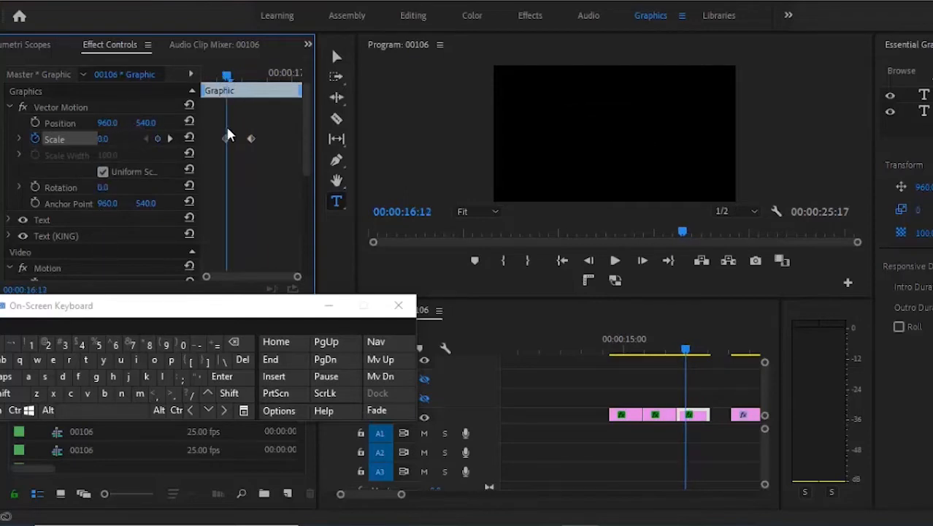
{"action": "key", "text": "Delete"}
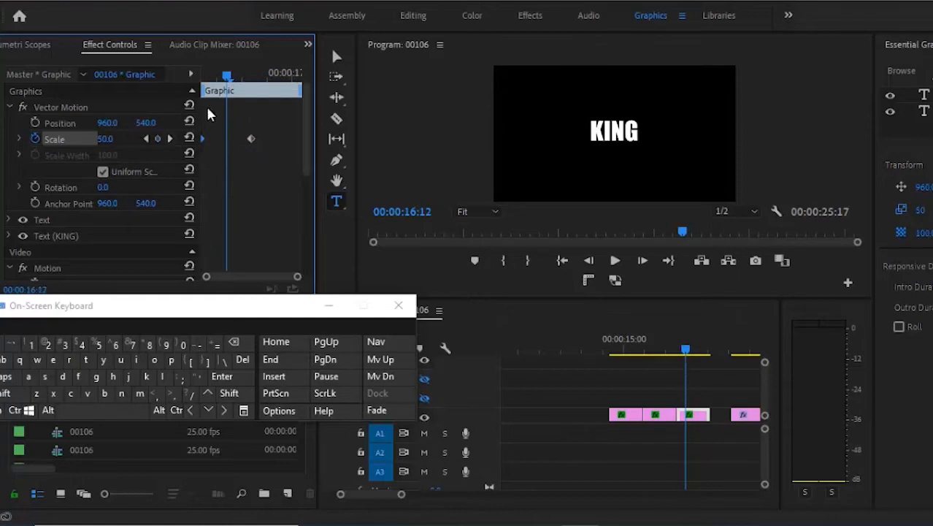
Add a Scale keyframe of 0 to the KING clip and move it to the clip's end.
{"action": "left_click_drag", "start_coordinate": [245, 84], "coordinate": [277, 77]}
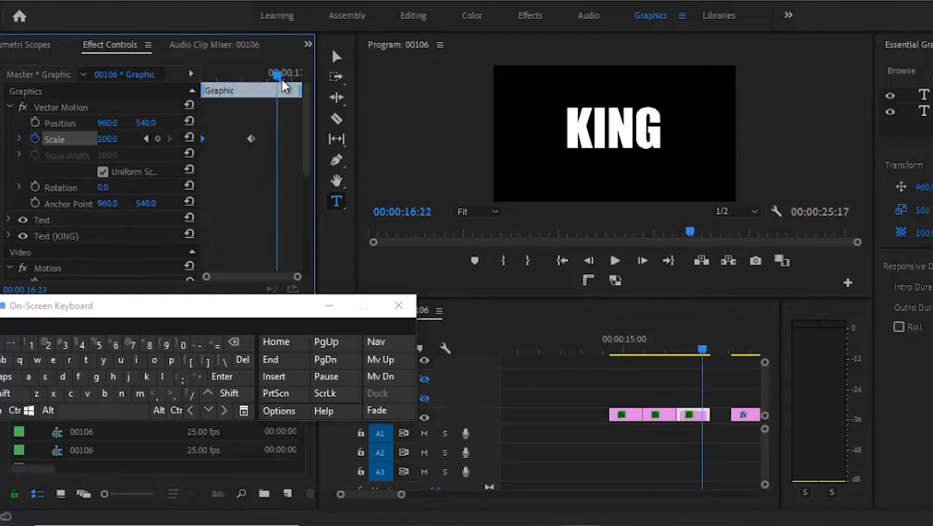
{"action": "left_click_drag", "start_coordinate": [106, 139], "coordinate": [104, 250]}
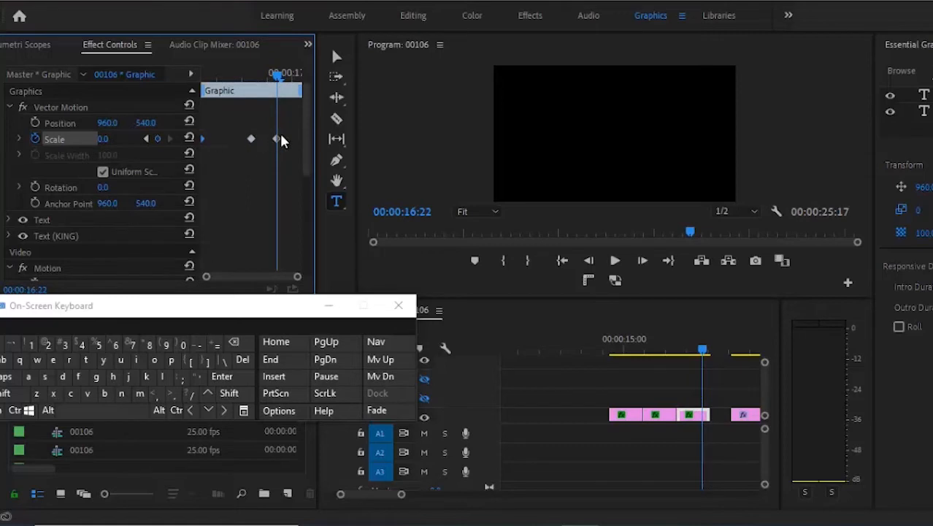
{"action": "left_click_drag", "start_coordinate": [281, 138], "coordinate": [316, 138]}
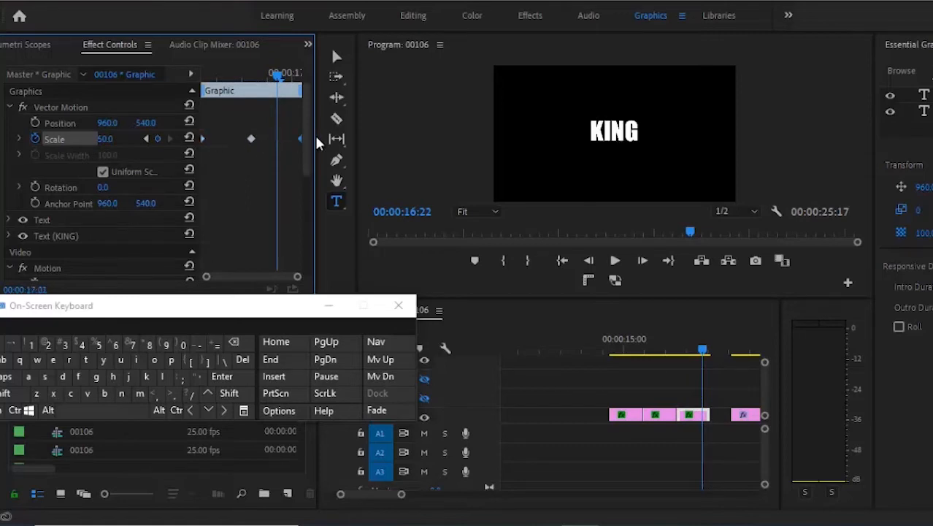
Play back the JESUS IS KING group in the sequence to review its scaling animation.
{"action": "left_click", "coordinate": [604, 343]}
{"action": "left_click", "coordinate": [615, 261]}
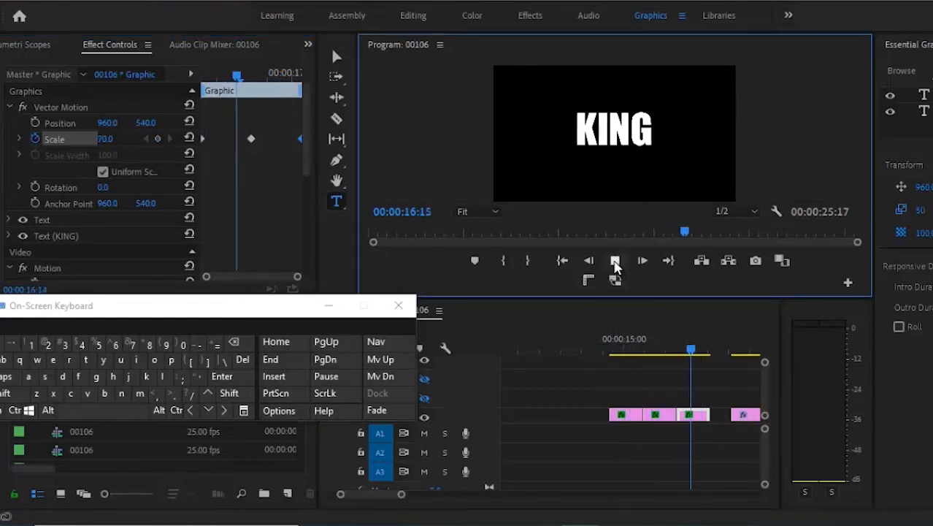
{"action": "left_click", "coordinate": [615, 266]}
Go to the start of the next group's JESUS clip at 00:00:17:14 and save the project.
{"action": "left_click_drag", "start_coordinate": [619, 297], "coordinate": [621, 339]}
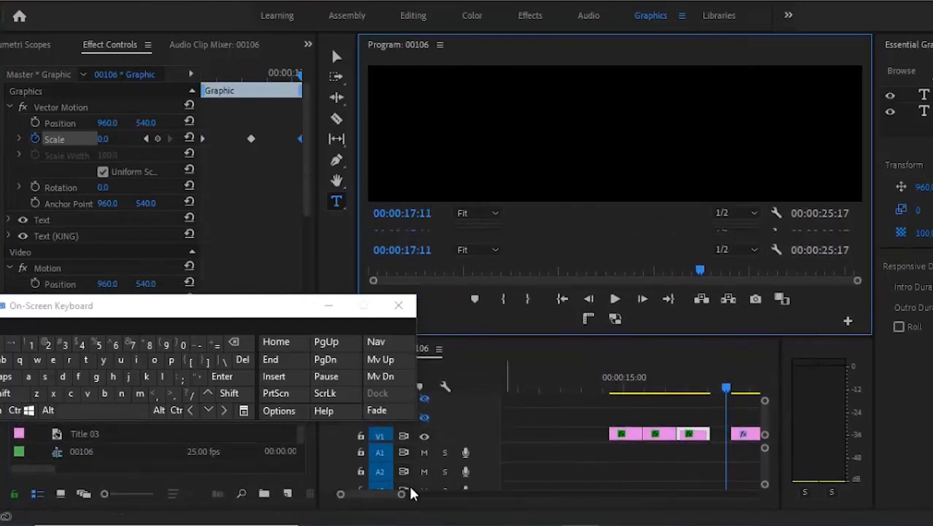
{"action": "left_click_drag", "start_coordinate": [404, 495], "coordinate": [422, 500]}
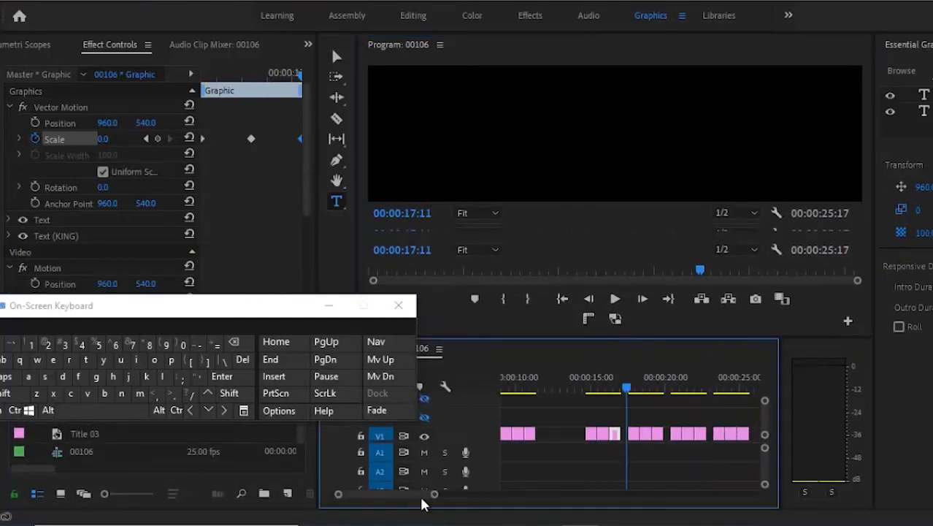
{"action": "left_click", "coordinate": [627, 388]}
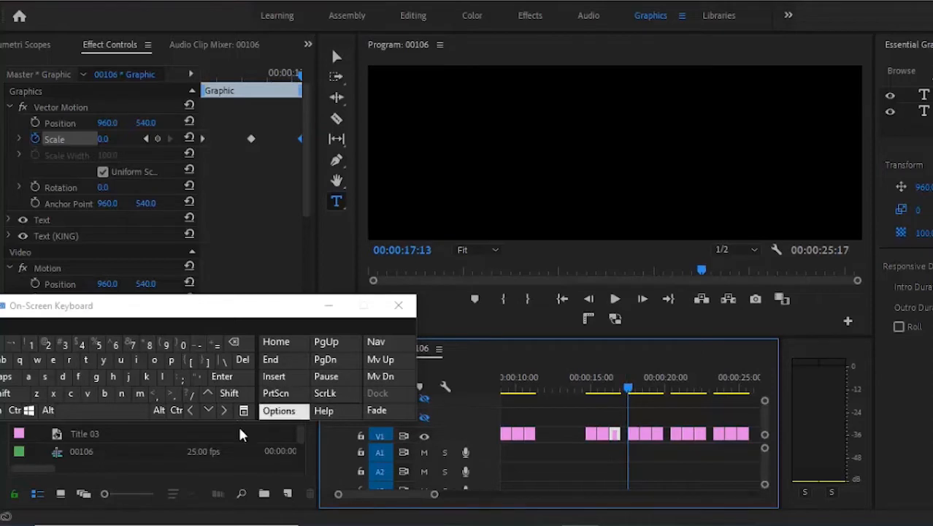
{"action": "left_click", "coordinate": [208, 410]}
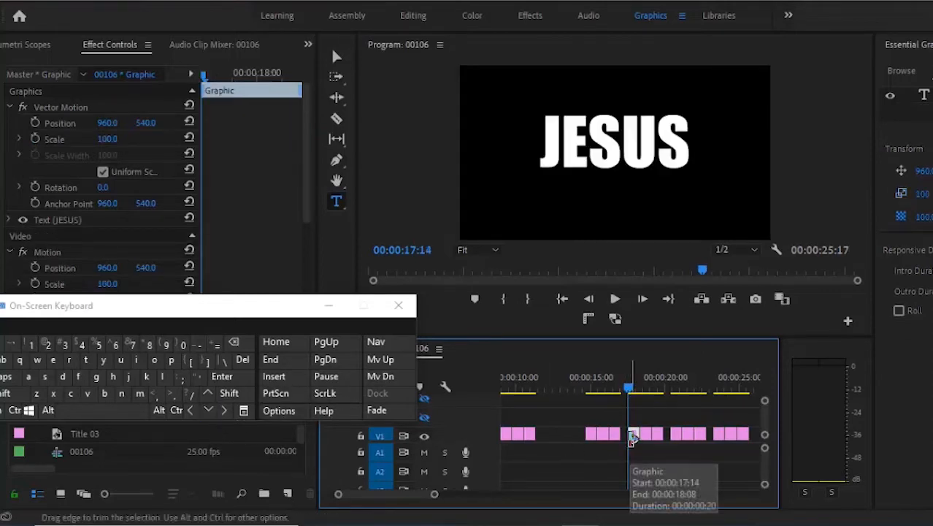
{"action": "left_click_drag", "start_coordinate": [210, 307], "coordinate": [208, 334]}
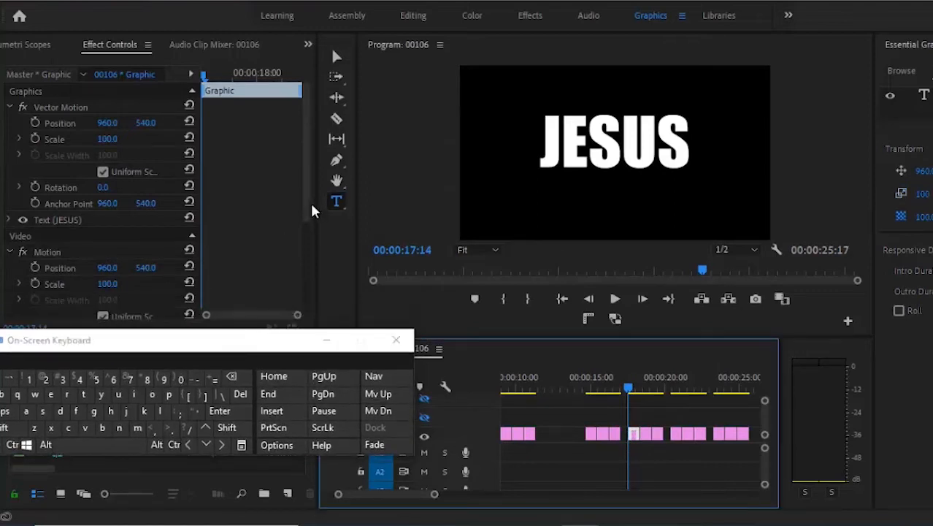
{"action": "key", "text": "ctrl+s"}
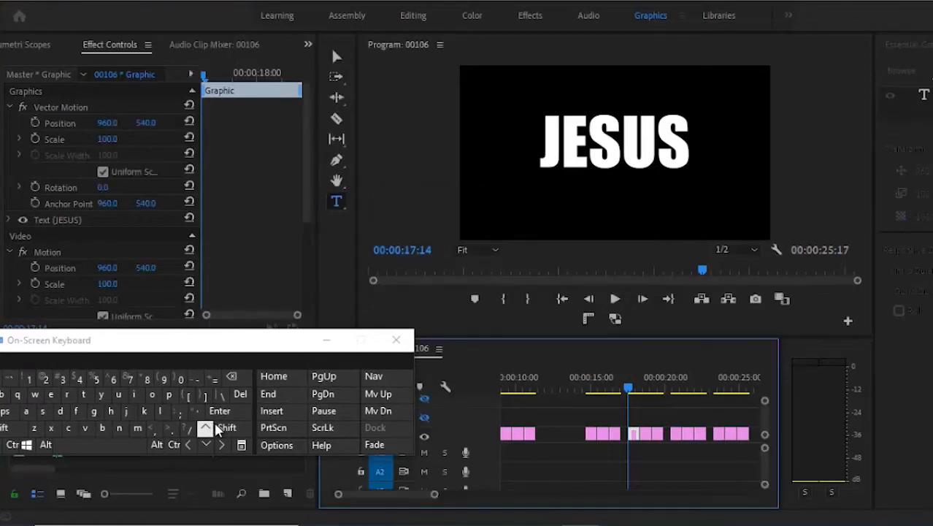
Add a Vector Motion Position keyframe of 960, 540 to the JESUS clip at 00:00:17:24, ten frames after its start.
{"action": "left_click", "coordinate": [223, 428]}
{"action": "left_click", "coordinate": [223, 444]}
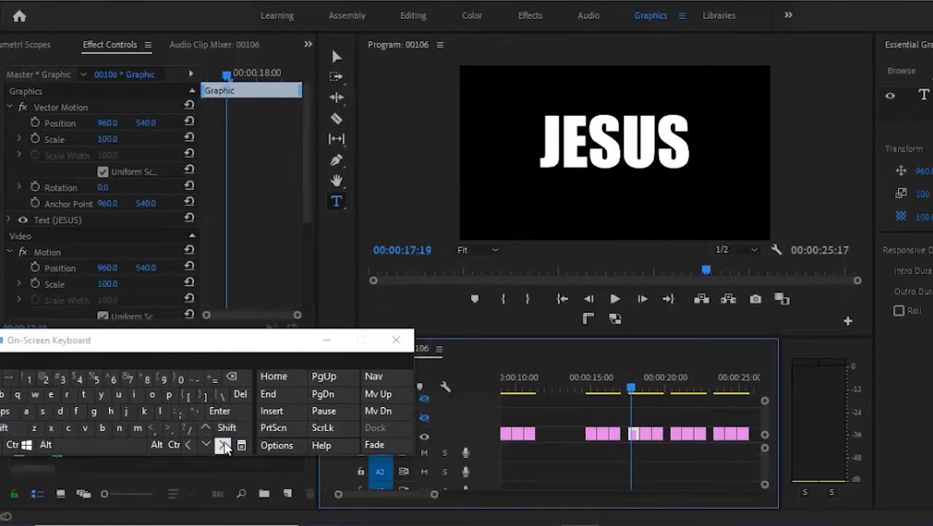
{"action": "left_click", "coordinate": [224, 428]}
{"action": "left_click", "coordinate": [223, 444]}
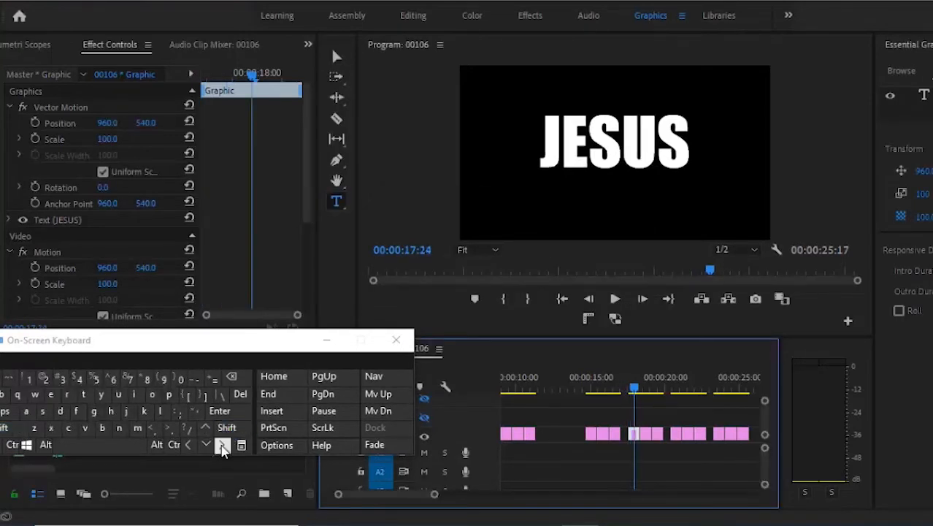
{"action": "left_click", "coordinate": [36, 123]}
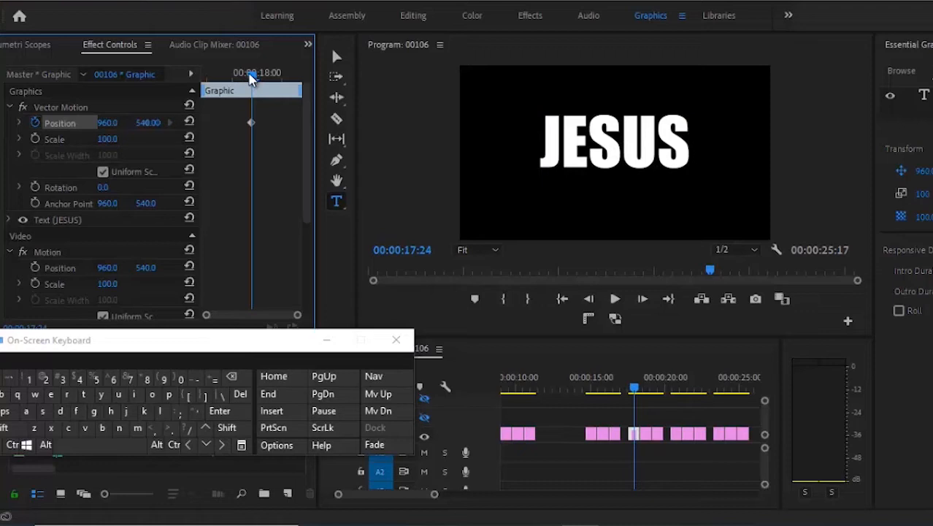
Add a Position keyframe of -959, 540 to the JESUS clip and move it to the clip's start.
{"action": "left_click_drag", "start_coordinate": [249, 79], "coordinate": [233, 78]}
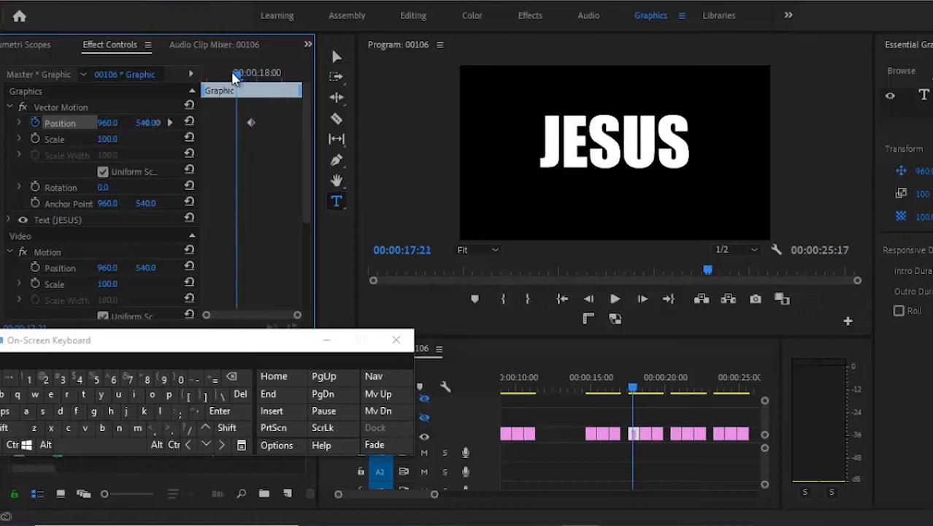
{"action": "left_click", "coordinate": [58, 141]}
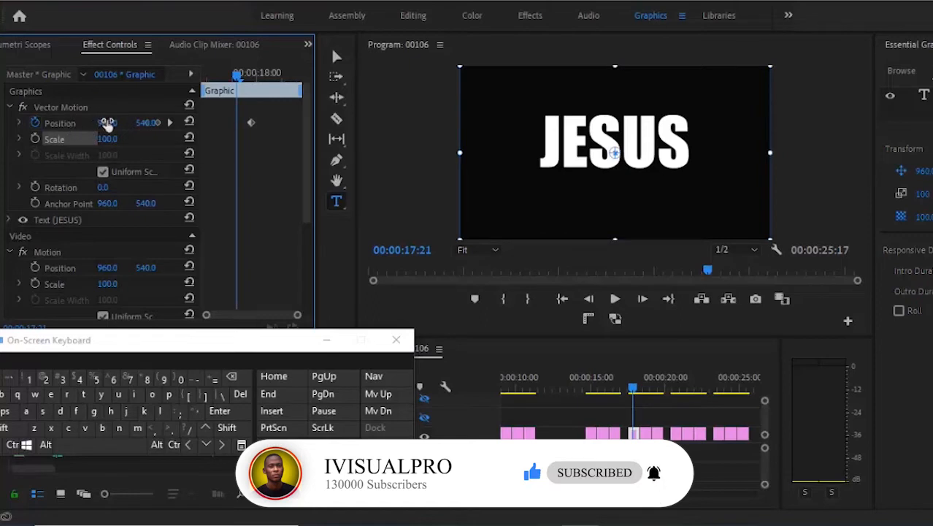
{"action": "left_click_drag", "start_coordinate": [108, 124], "coordinate": [98, 283]}
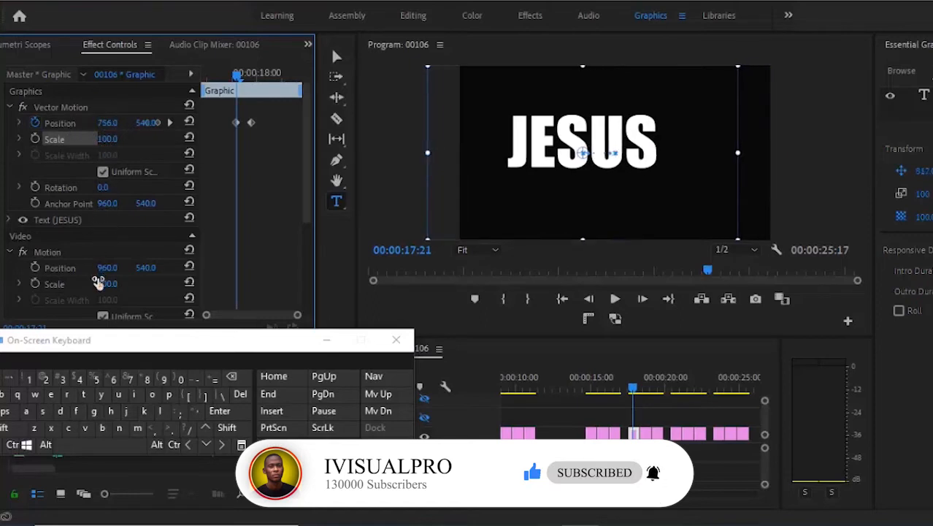
{"action": "mouse_move", "coordinate": [109, 122]}
{"action": "left_mouse_down"}
{"action": "mouse_move", "coordinate": [71, 307]}
{"action": "mouse_move", "coordinate": [109, 123]}
{"action": "mouse_move", "coordinate": [106, 186]}
{"action": "mouse_move", "coordinate": [110, 122]}
{"action": "left_mouse_up"}
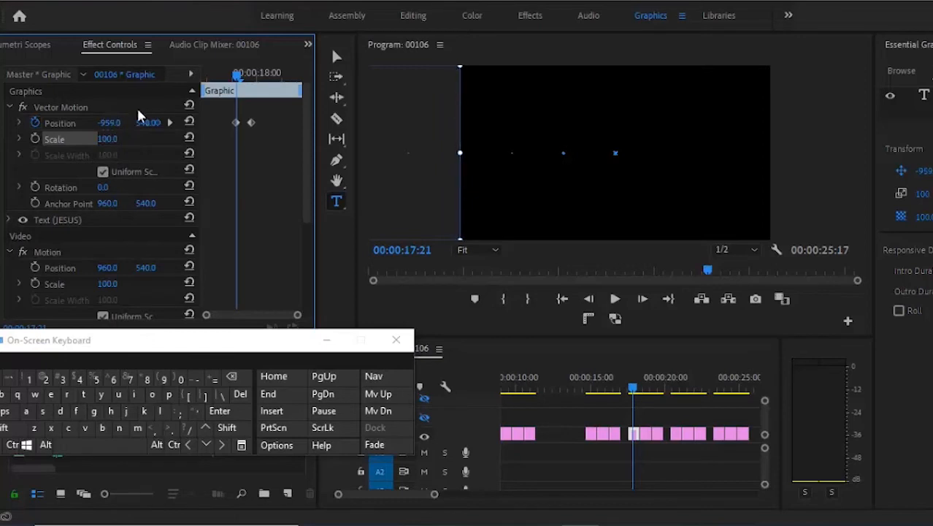
{"action": "left_click", "coordinate": [189, 123]}
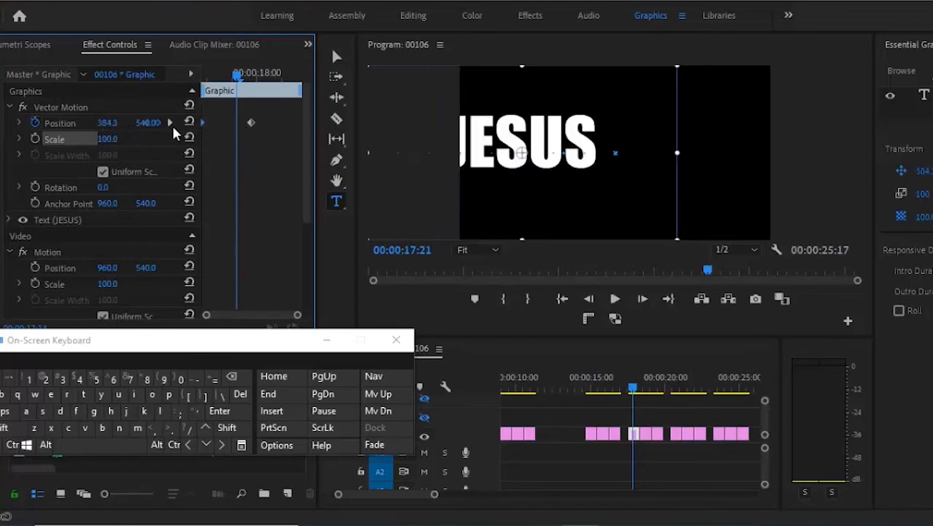
Add a Position keyframe of 2879, 540 to the JESUS clip and move it to the clip's end.
{"action": "left_click_drag", "start_coordinate": [238, 76], "coordinate": [288, 77]}
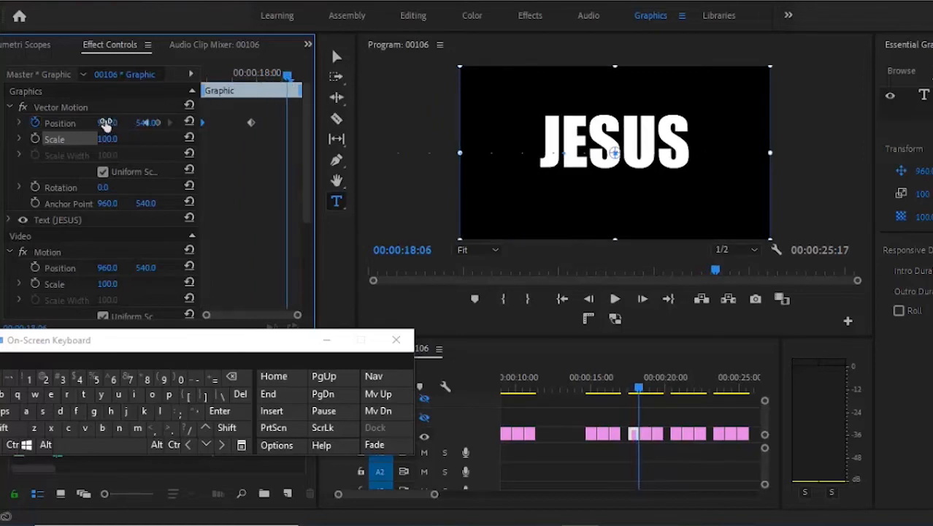
{"action": "left_click_drag", "start_coordinate": [106, 122], "coordinate": [151, 9]}
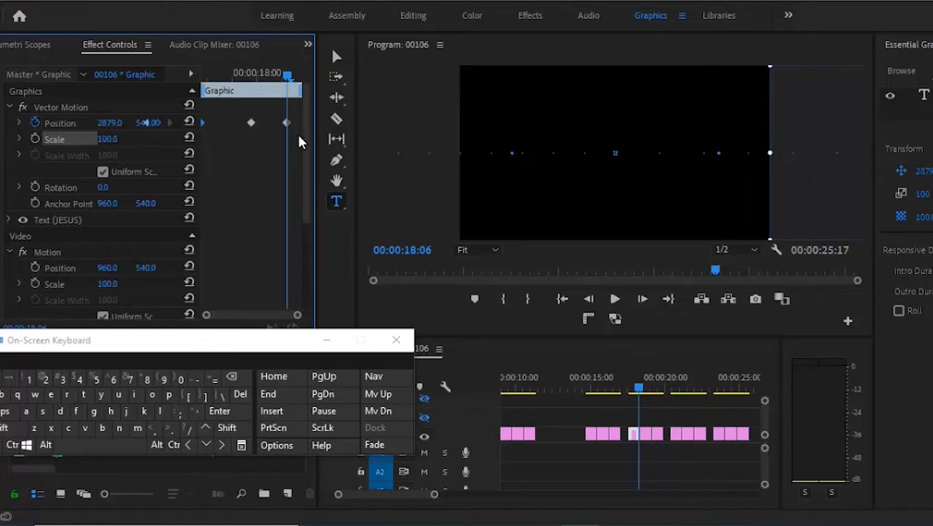
{"action": "left_click_drag", "start_coordinate": [287, 123], "coordinate": [324, 125]}
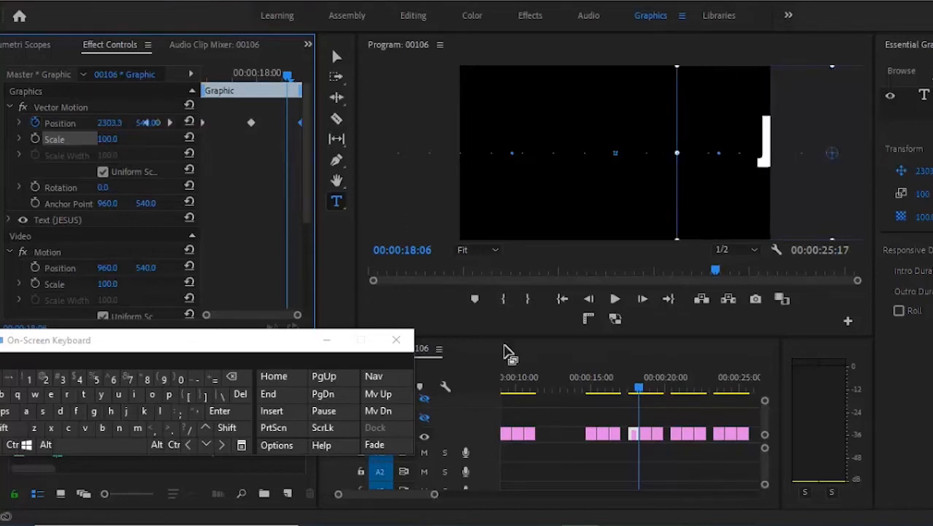
Add a Vector Motion Position keyframe of 960, 540 to the following IS clip at 00:00:18:19, ten frames after its start.
{"action": "left_click", "coordinate": [206, 446]}
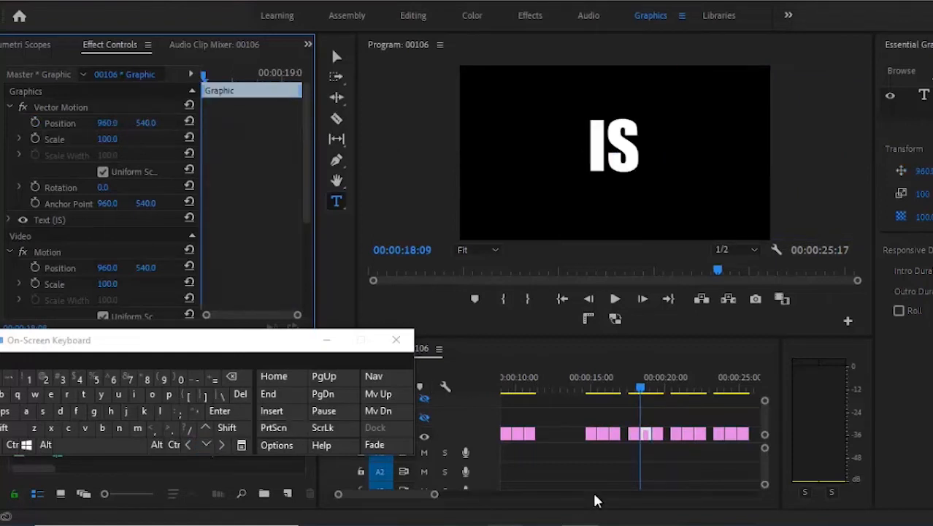
{"action": "left_click", "coordinate": [454, 372]}
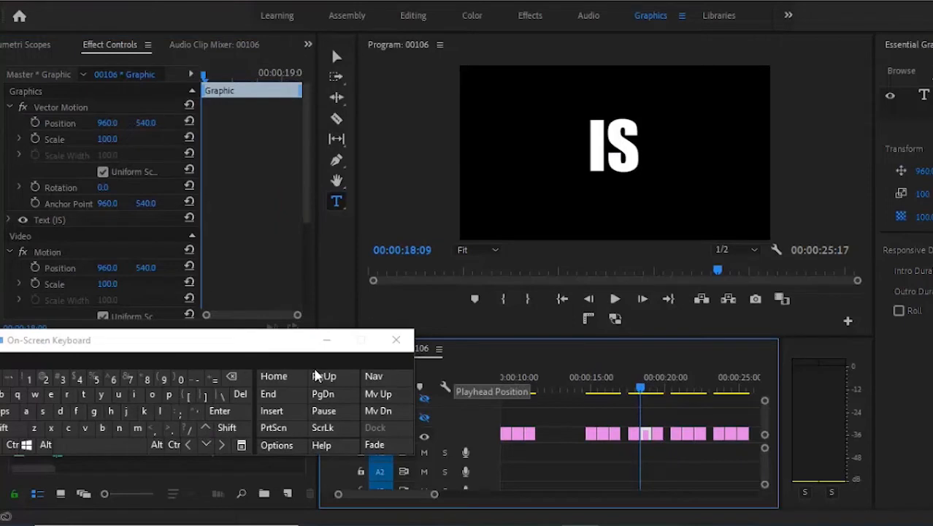
{"action": "left_click", "coordinate": [223, 431]}
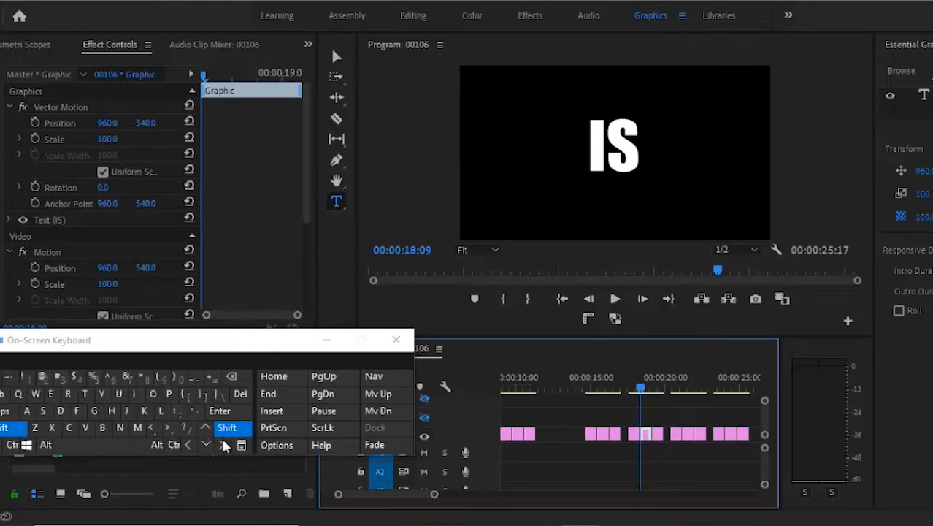
{"action": "left_click", "coordinate": [222, 444]}
{"action": "left_click", "coordinate": [226, 431]}
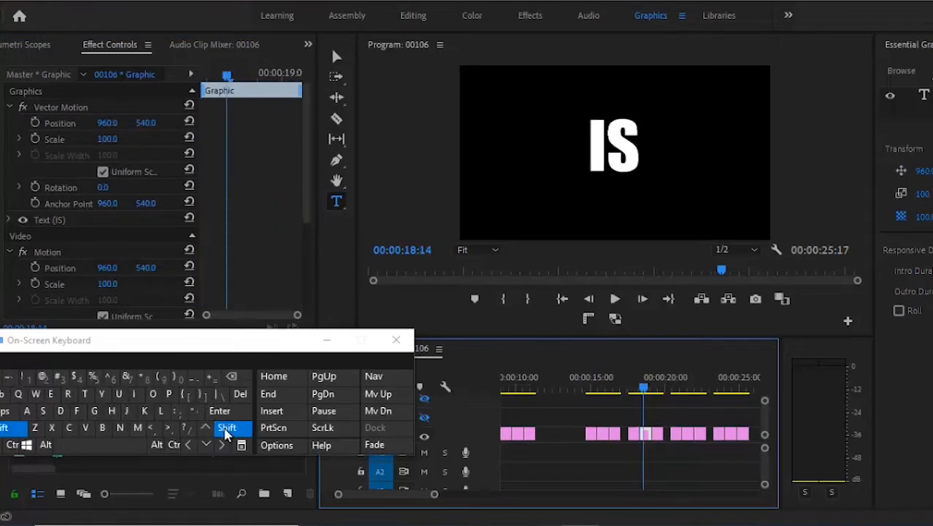
{"action": "left_click", "coordinate": [223, 445]}
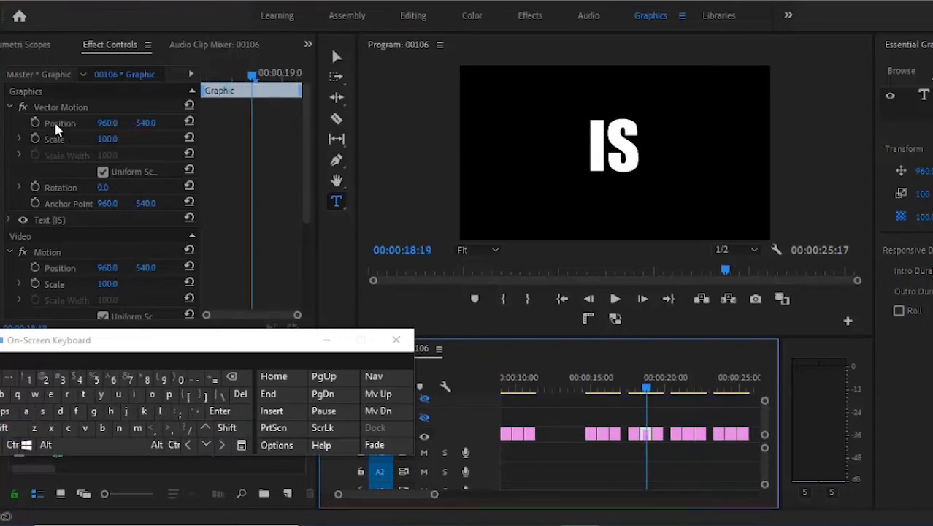
{"action": "left_click", "coordinate": [35, 123]}
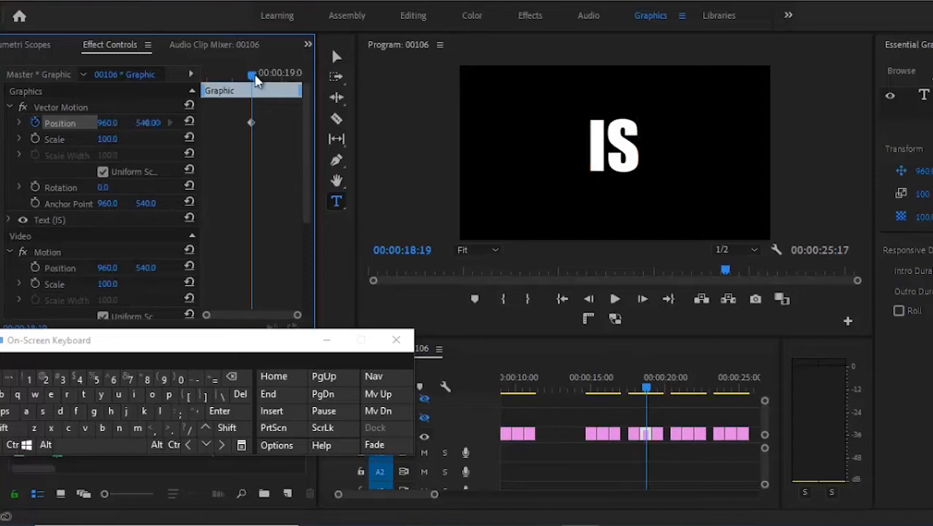
Add a Position keyframe placing the word IS beyond the frame's left edge and move it to the clip's start.
{"action": "left_click_drag", "start_coordinate": [253, 76], "coordinate": [224, 76]}
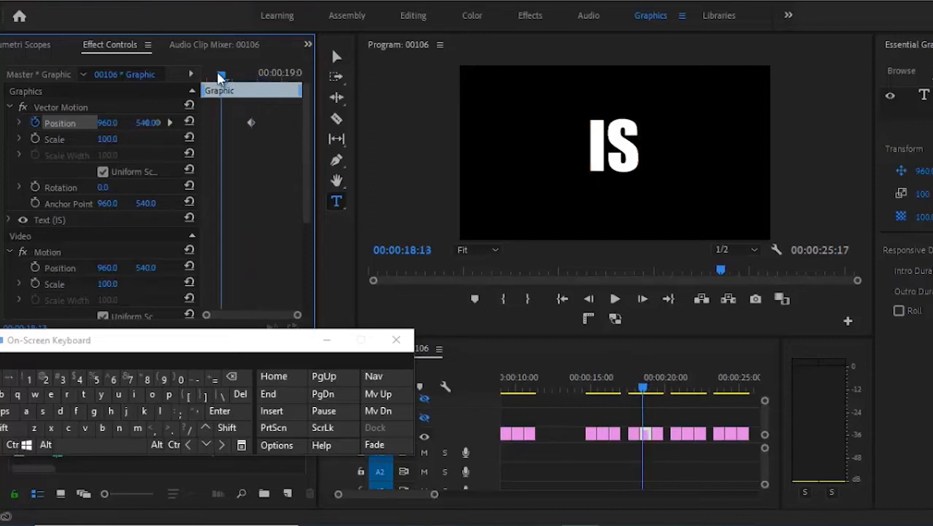
{"action": "left_click", "coordinate": [64, 142]}
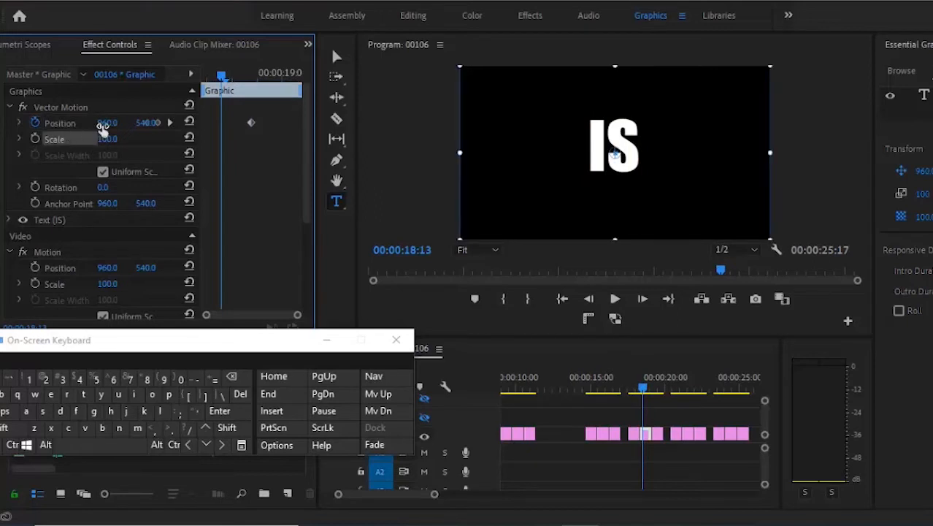
{"action": "left_click_drag", "start_coordinate": [105, 124], "coordinate": [75, 271]}
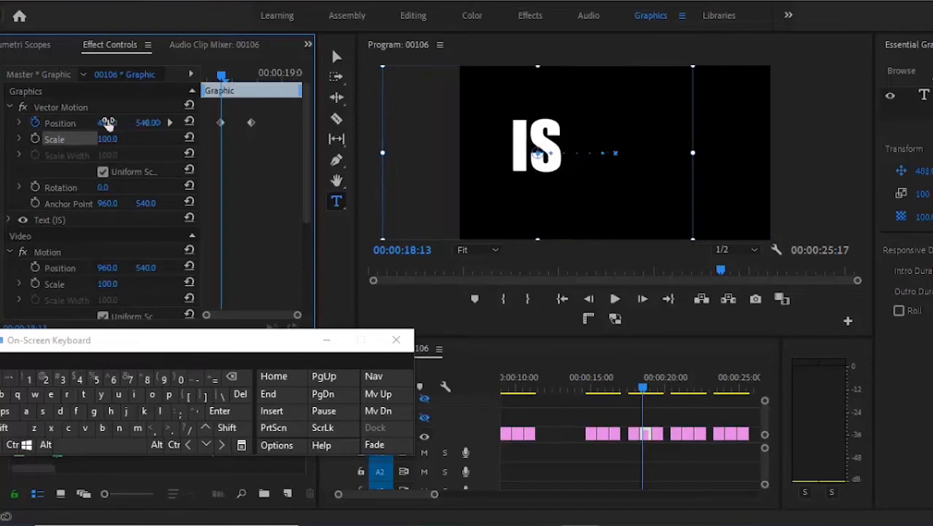
{"action": "left_click_drag", "start_coordinate": [65, 222], "coordinate": [16, 319]}
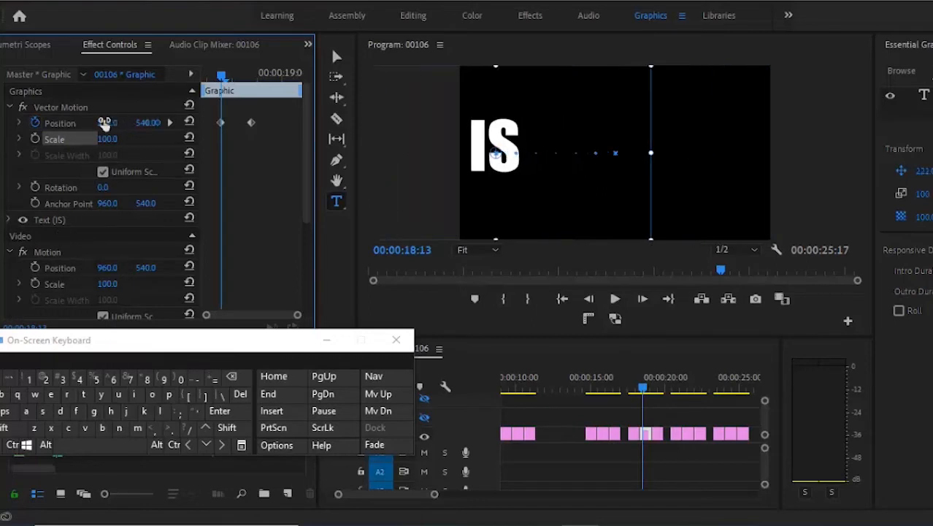
{"action": "left_click_drag", "start_coordinate": [105, 124], "coordinate": [34, 314]}
{"action": "left_click_drag", "start_coordinate": [109, 123], "coordinate": [93, 180]}
{"action": "left_click_drag", "start_coordinate": [219, 121], "coordinate": [180, 117]}
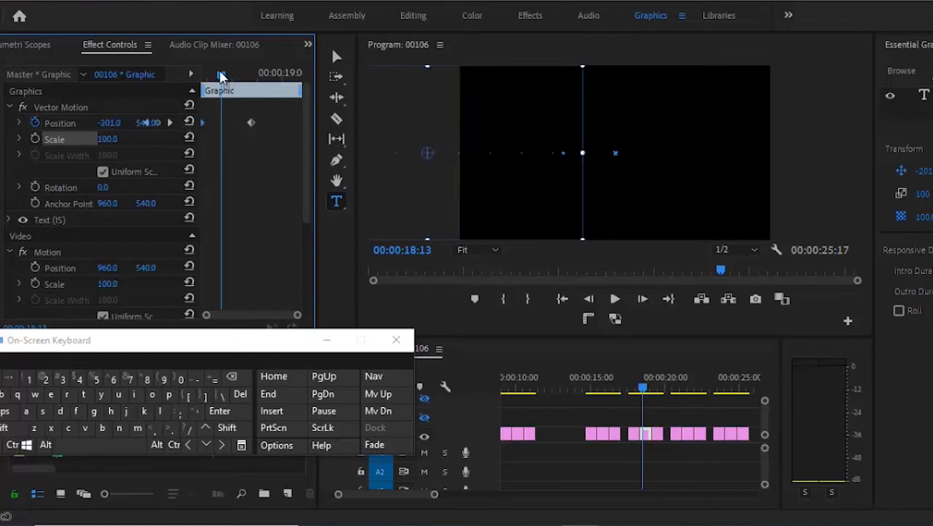
Add a Position keyframe of 2889, 540 to the IS clip and move it to the clip's end.
{"action": "left_click_drag", "start_coordinate": [220, 78], "coordinate": [281, 79]}
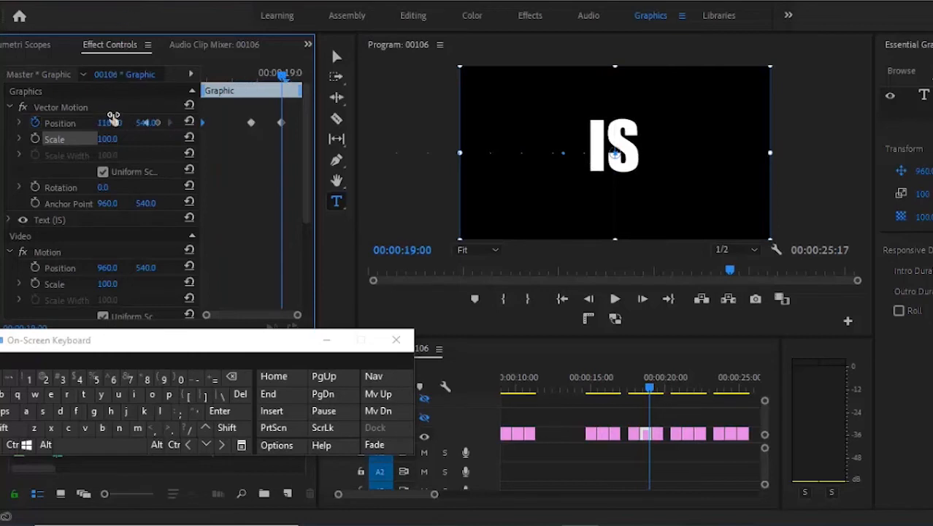
{"action": "left_click_drag", "start_coordinate": [108, 122], "coordinate": [141, 69]}
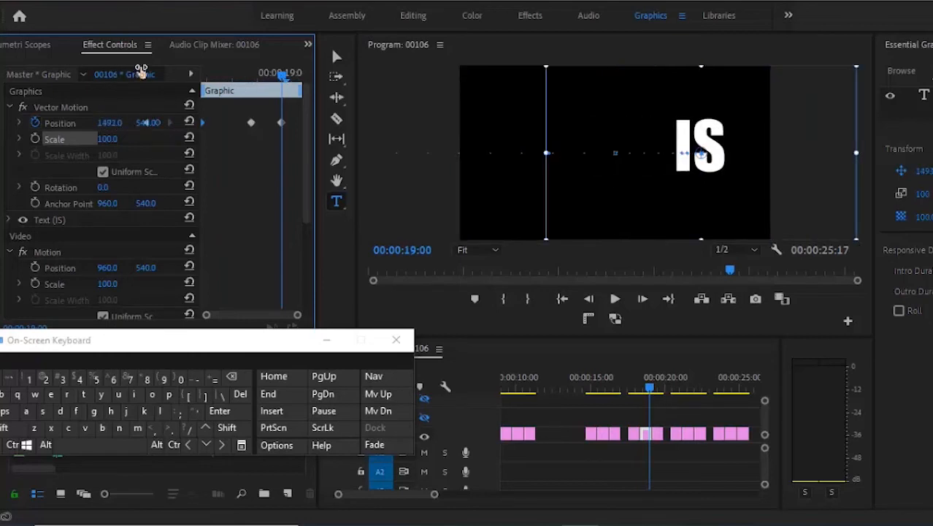
{"action": "left_click_drag", "start_coordinate": [108, 124], "coordinate": [146, 1]}
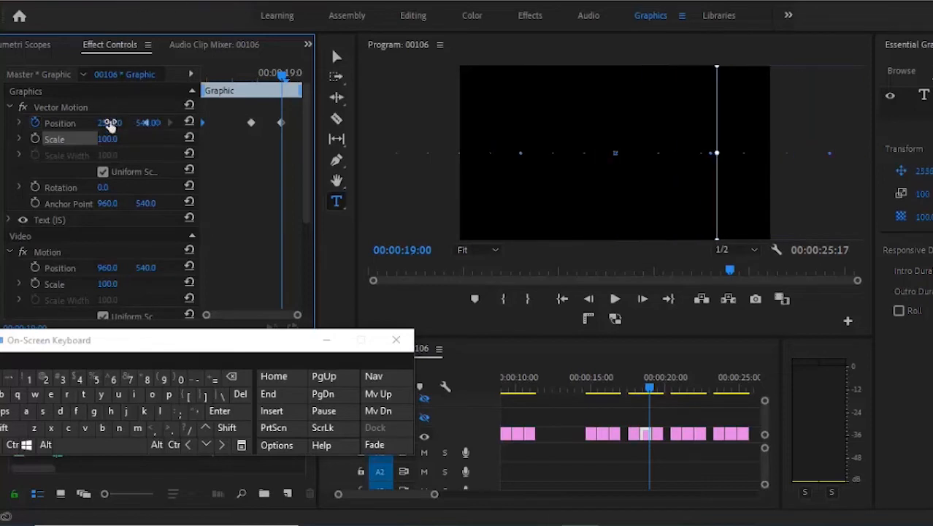
{"action": "left_click_drag", "start_coordinate": [111, 125], "coordinate": [121, 88]}
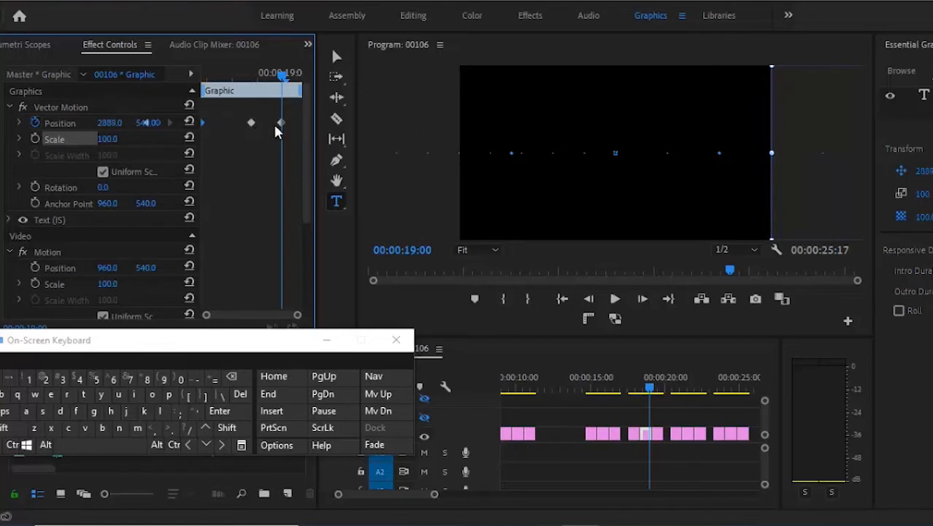
{"action": "left_click_drag", "start_coordinate": [281, 122], "coordinate": [329, 131]}
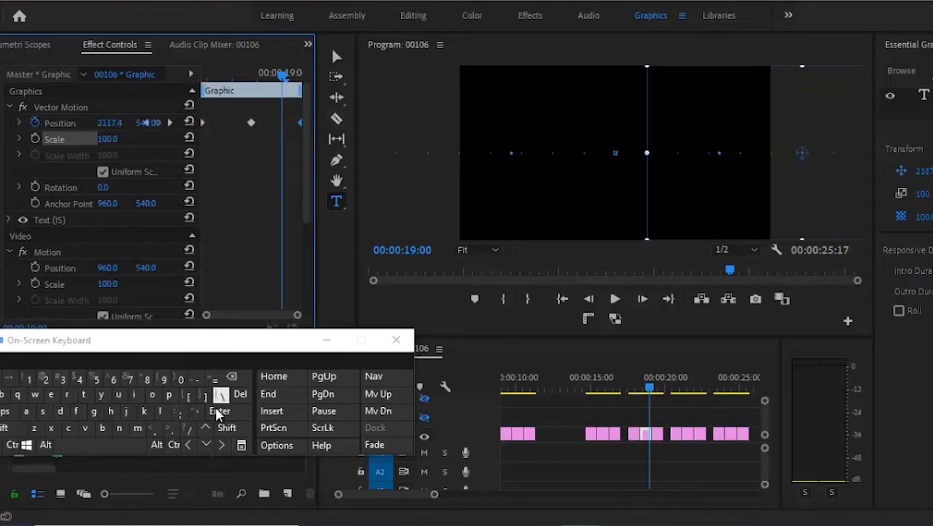
Add a Vector Motion Position keyframe of 960, 540 to the following LORD clip at 00:00:19:14, ten frames after its start.
{"action": "left_click", "coordinate": [207, 445]}
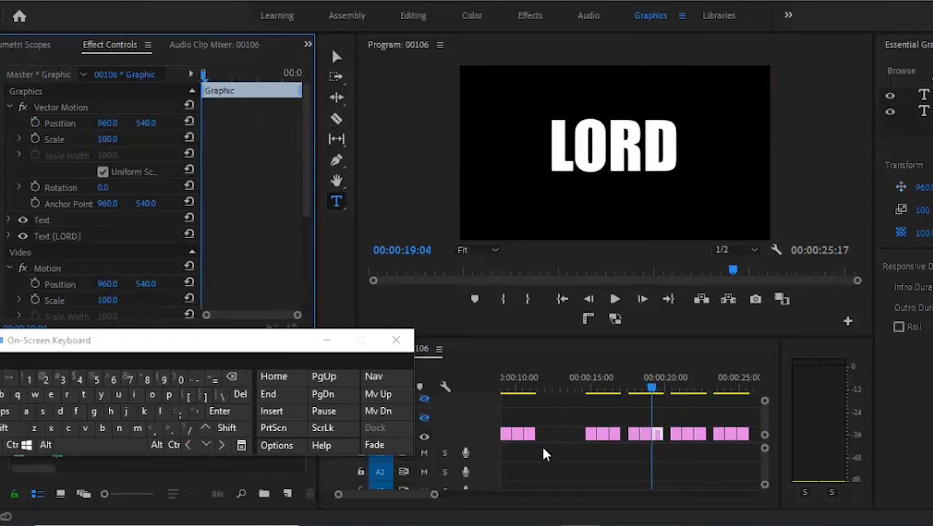
{"action": "left_click", "coordinate": [660, 434]}
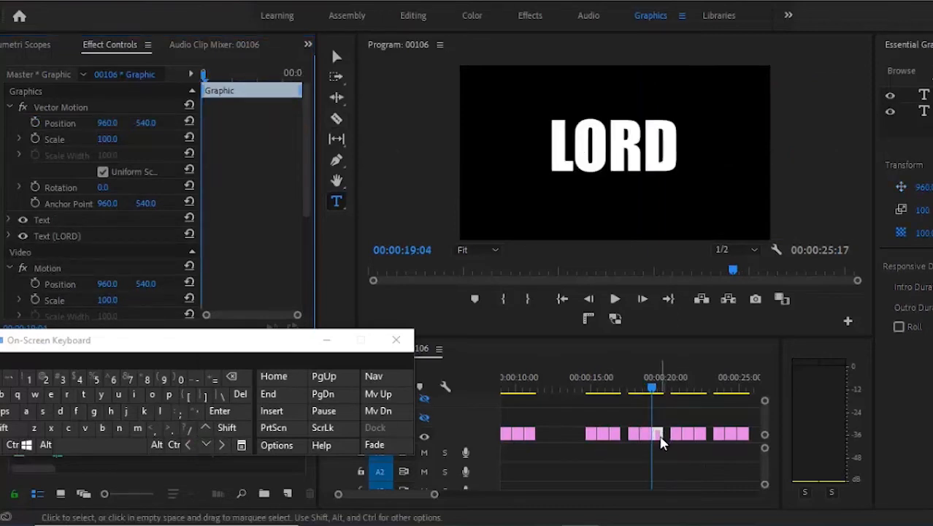
{"action": "left_click", "coordinate": [227, 427]}
{"action": "left_click", "coordinate": [222, 445]}
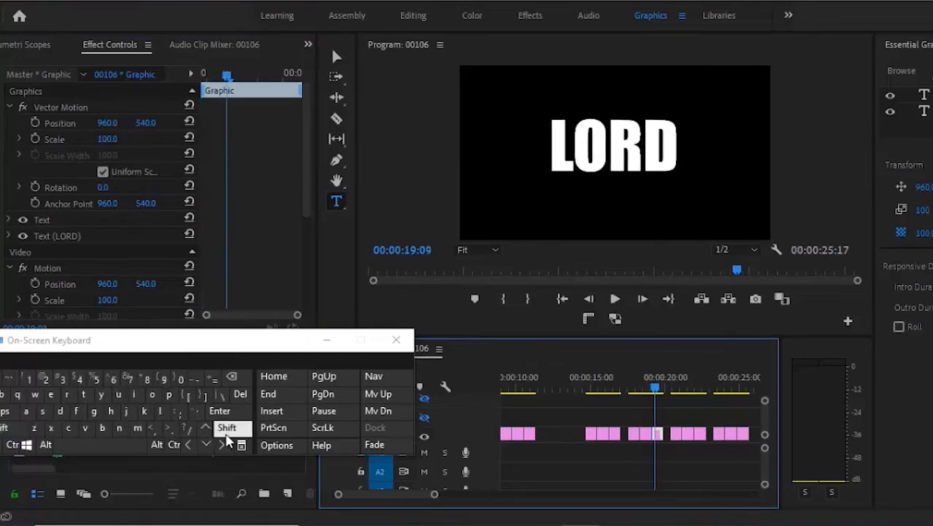
{"action": "left_click", "coordinate": [227, 431]}
{"action": "left_click", "coordinate": [223, 445]}
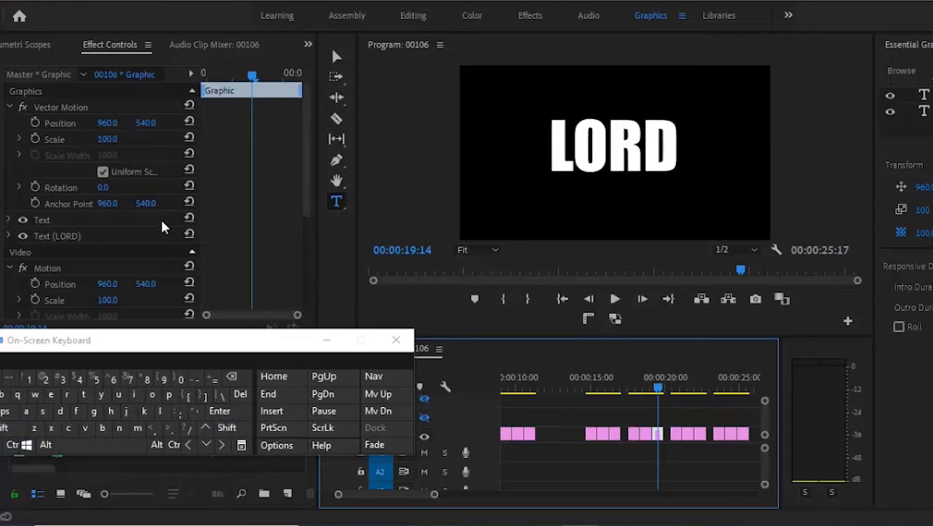
{"action": "left_click", "coordinate": [34, 120]}
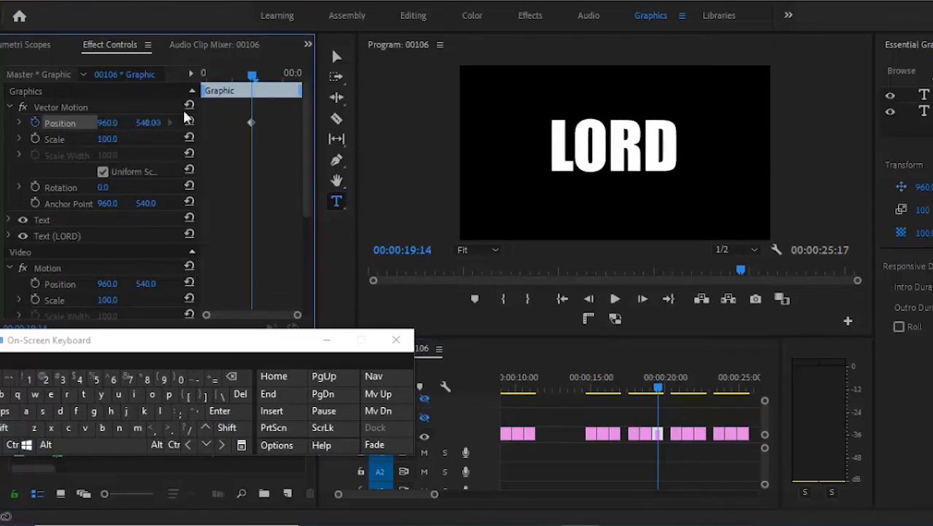
Add a Position keyframe of -965, 540 to the LORD clip and move it to the clip's start.
{"action": "left_click_drag", "start_coordinate": [252, 76], "coordinate": [229, 81]}
{"action": "left_click", "coordinate": [58, 141]}
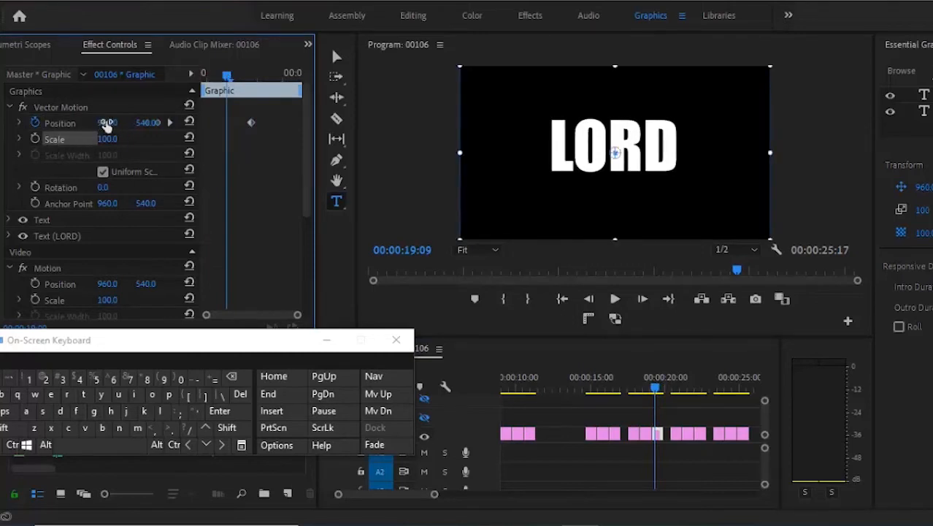
{"action": "left_click_drag", "start_coordinate": [106, 124], "coordinate": [38, 330]}
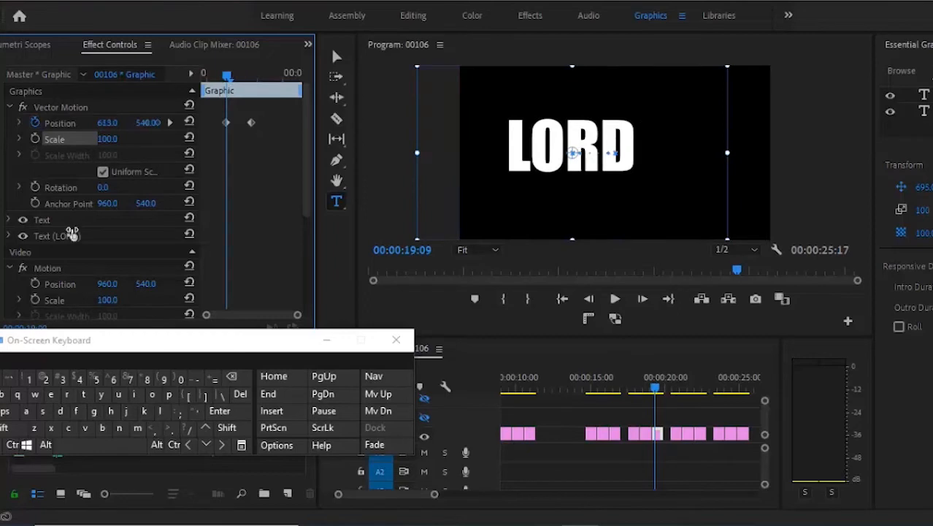
{"action": "left_click_drag", "start_coordinate": [71, 234], "coordinate": [95, 222]}
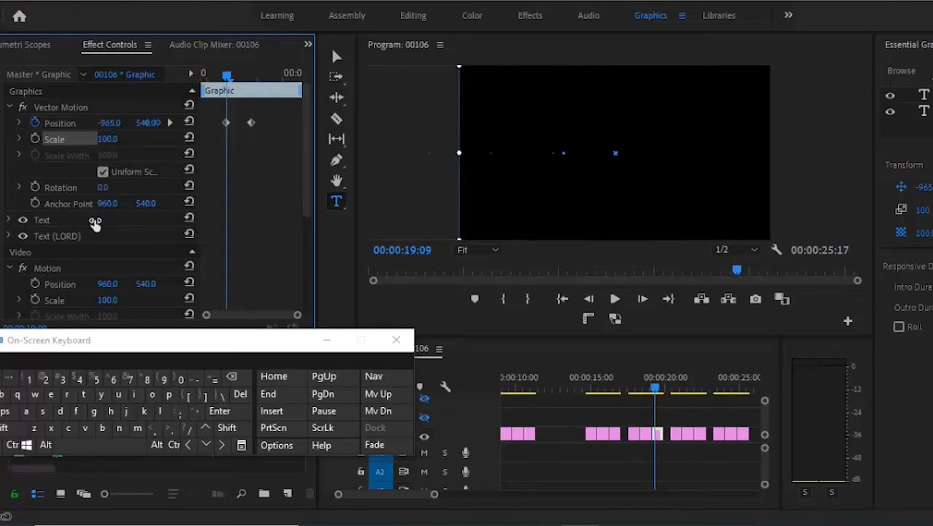
{"action": "left_click_drag", "start_coordinate": [224, 120], "coordinate": [130, 122]}
Add a Position keyframe of 2877, 540 to the LORD clip and move it to the clip's end.
{"action": "left_click", "coordinate": [266, 77]}
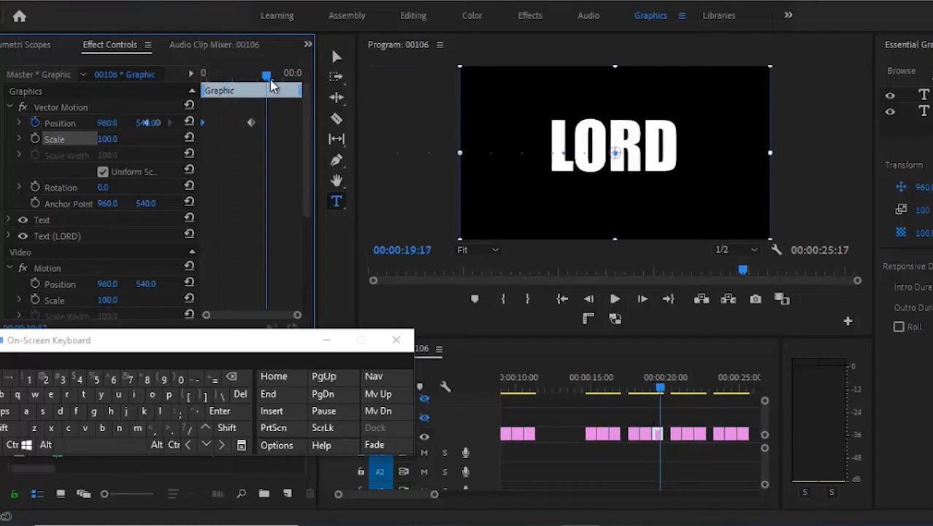
{"action": "left_click_drag", "start_coordinate": [106, 122], "coordinate": [141, 43]}
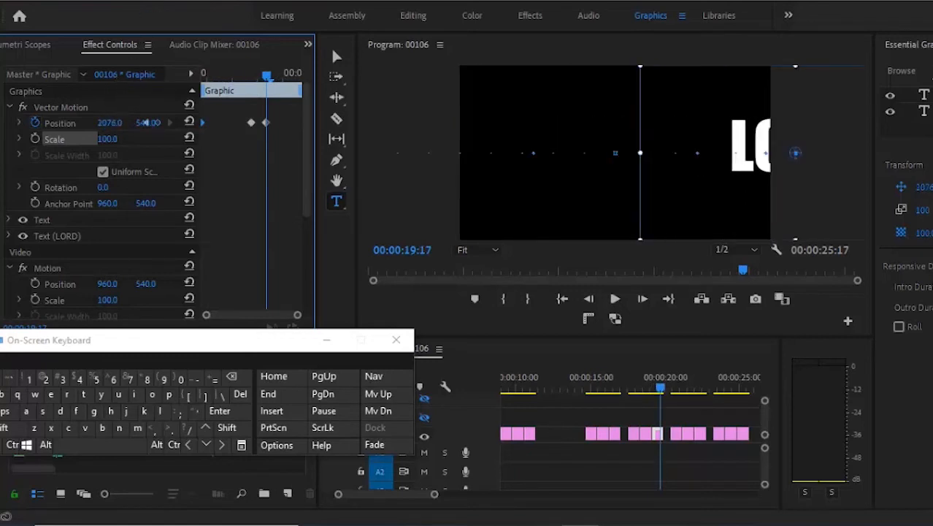
{"action": "left_click_drag", "start_coordinate": [106, 122], "coordinate": [138, 44]}
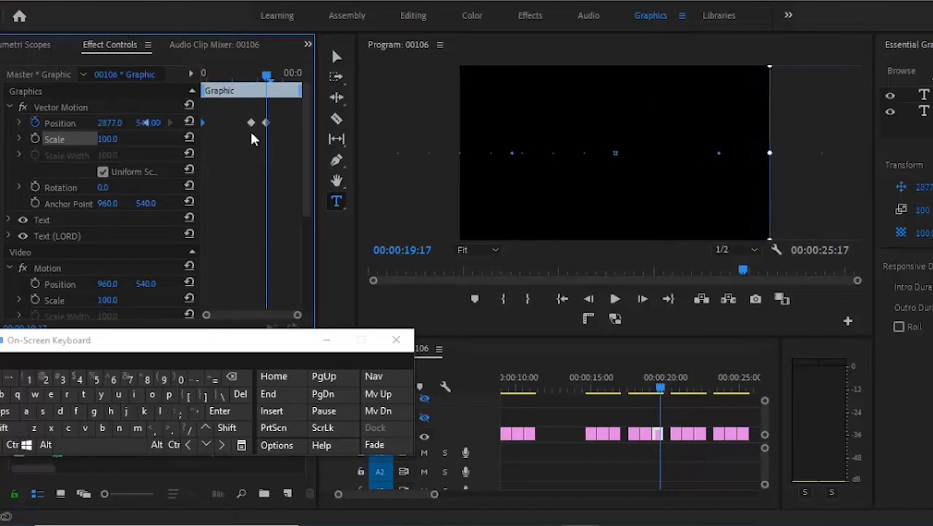
{"action": "left_click_drag", "start_coordinate": [266, 122], "coordinate": [341, 112]}
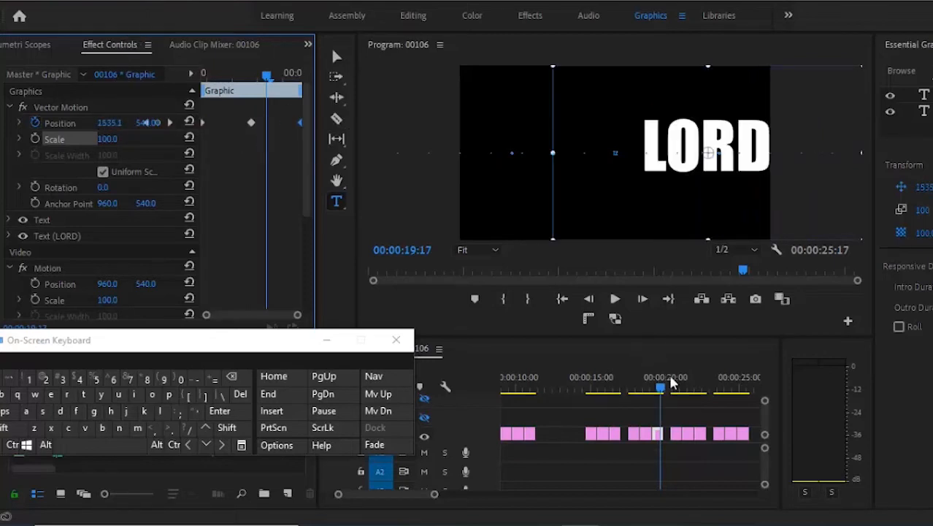
Add a 100% Opacity keyframe to the next group's JESUS clip at 00:00:20:20, ten frames after its start.
{"action": "left_click", "coordinate": [208, 445]}
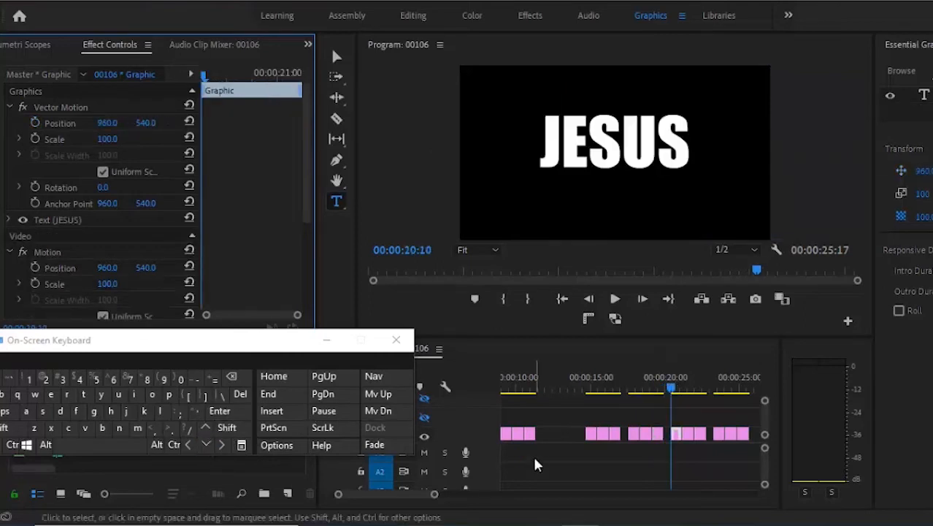
{"action": "left_click", "coordinate": [679, 438]}
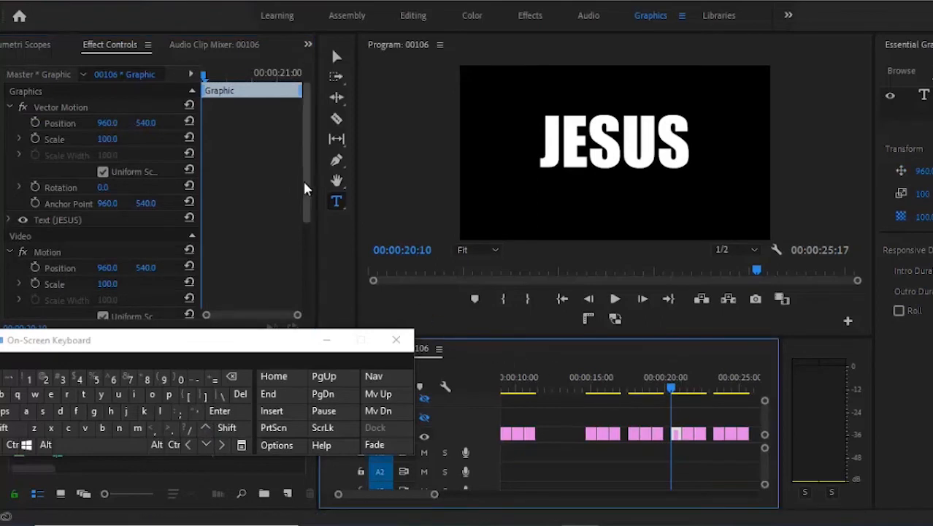
{"action": "left_click_drag", "start_coordinate": [304, 179], "coordinate": [300, 296]}
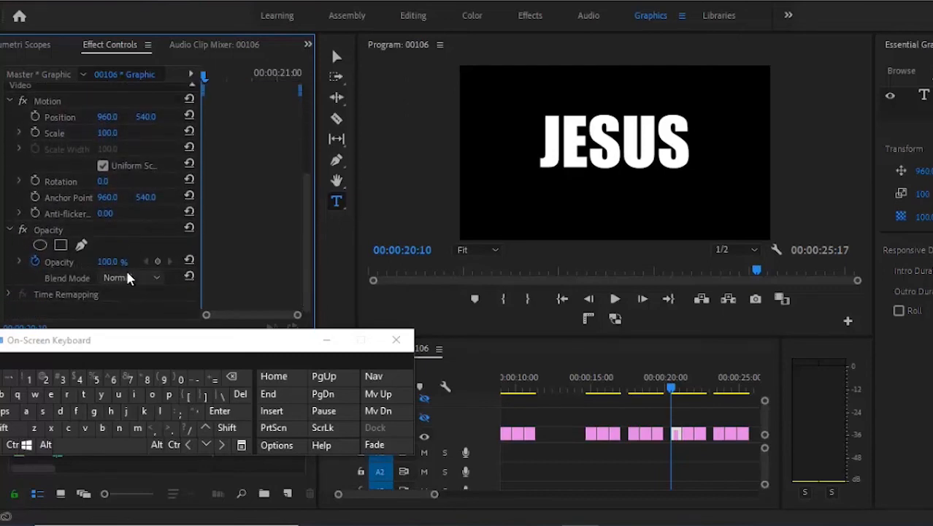
{"action": "left_click", "coordinate": [226, 427]}
{"action": "left_click", "coordinate": [221, 445]}
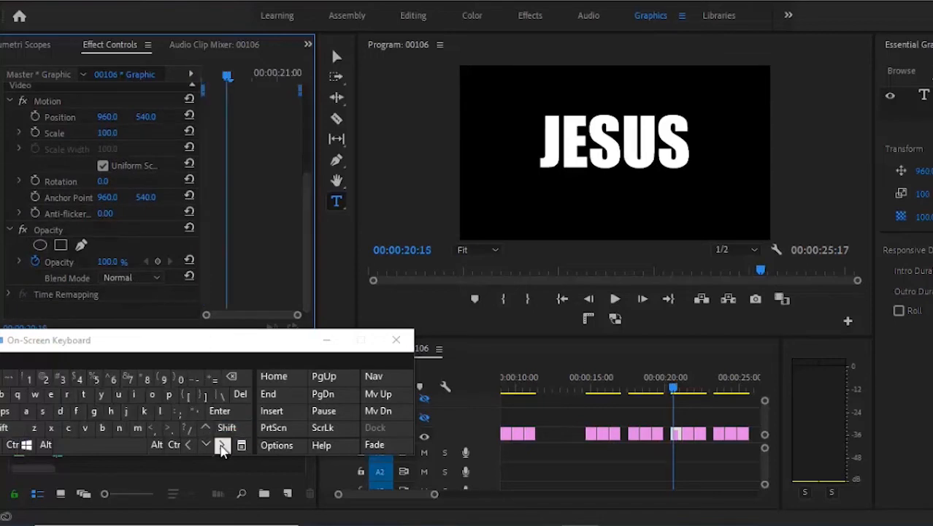
{"action": "left_click", "coordinate": [226, 427]}
{"action": "left_click", "coordinate": [222, 445]}
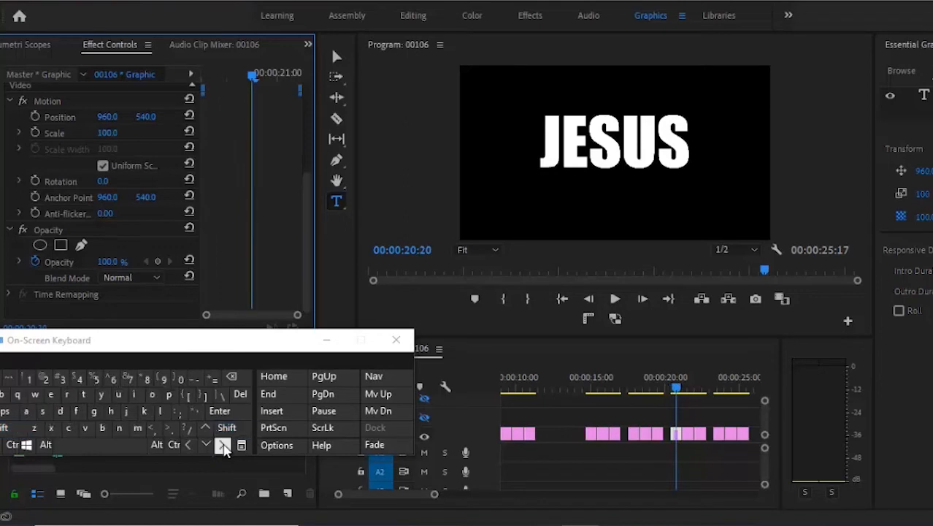
{"action": "left_click", "coordinate": [159, 261]}
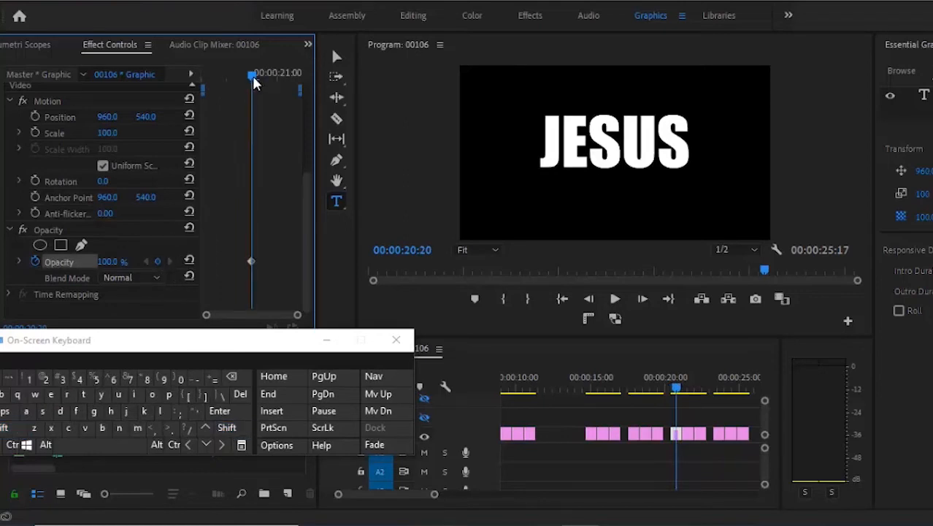
Add a 0% Opacity keyframe to the JESUS clip and move it to the clip's start.
{"action": "left_click_drag", "start_coordinate": [252, 76], "coordinate": [226, 68]}
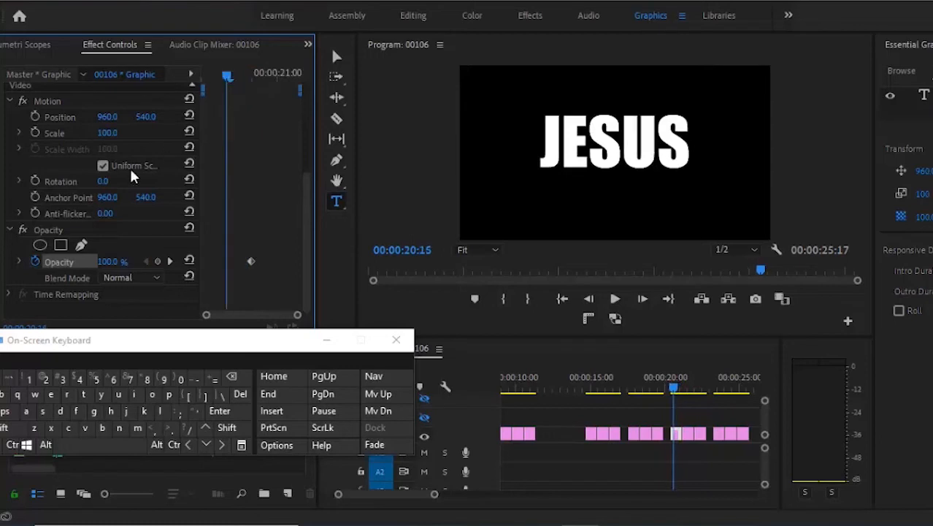
{"action": "left_click_drag", "start_coordinate": [106, 263], "coordinate": [59, 426]}
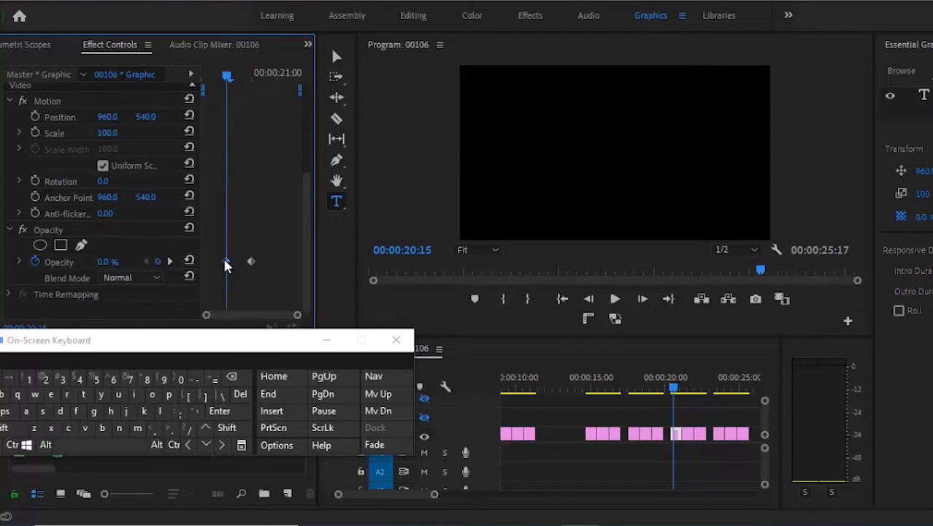
{"action": "left_click", "coordinate": [158, 261]}
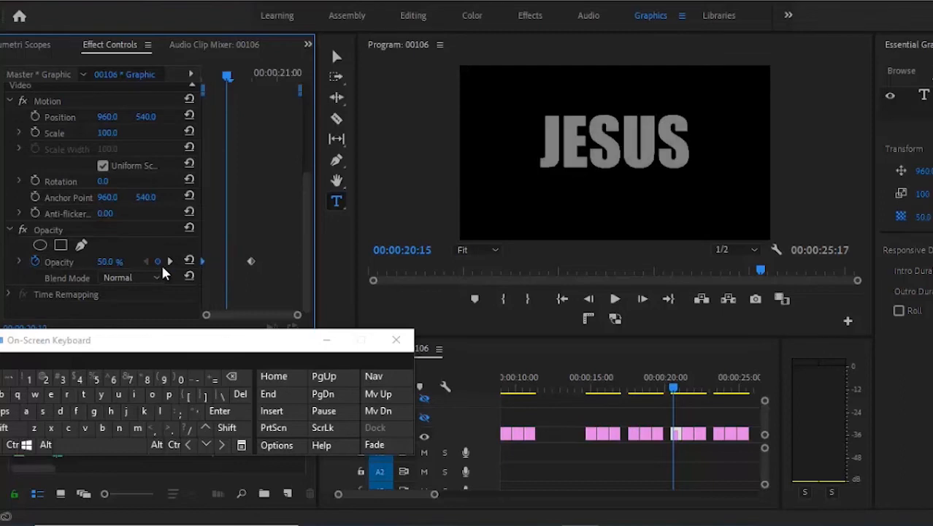
Add a 0% Opacity keyframe to the JESUS clip and move it to the clip's end.
{"action": "left_click", "coordinate": [288, 71]}
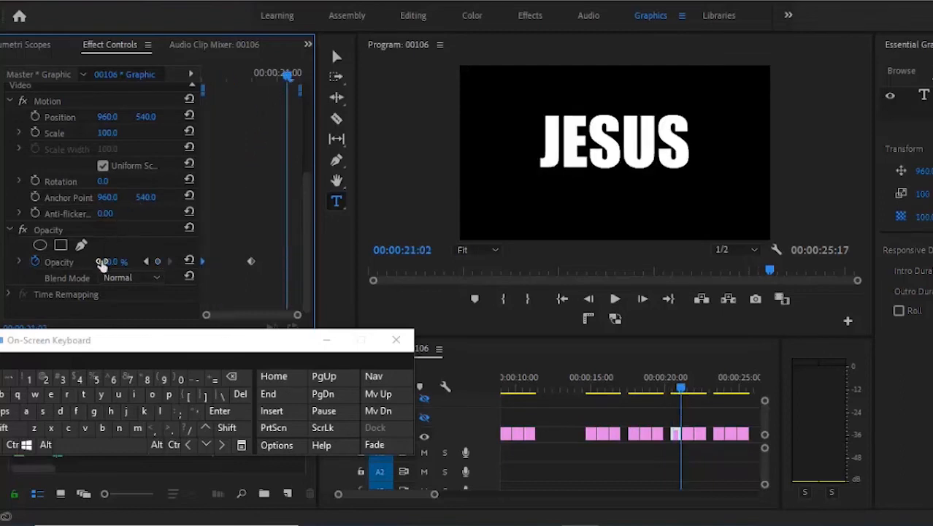
{"action": "left_click_drag", "start_coordinate": [101, 264], "coordinate": [147, 426]}
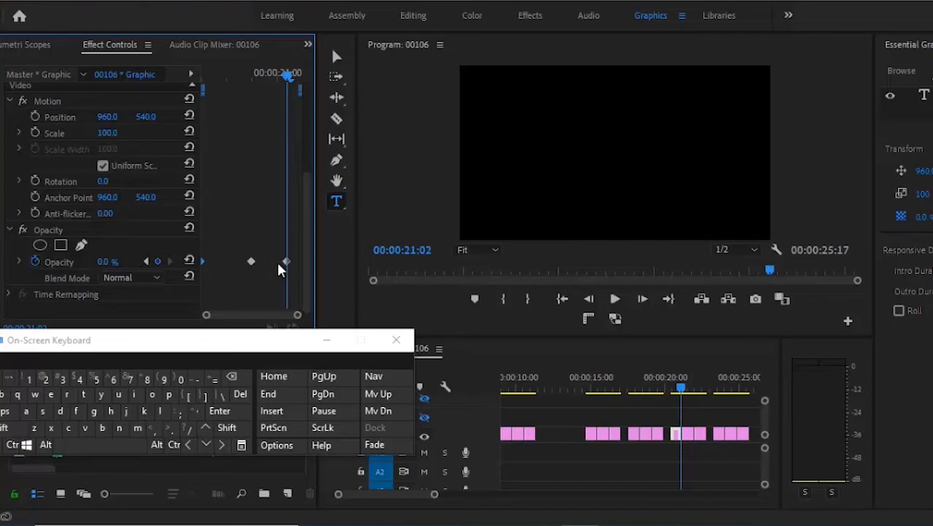
{"action": "left_click_drag", "start_coordinate": [302, 259], "coordinate": [332, 264]}
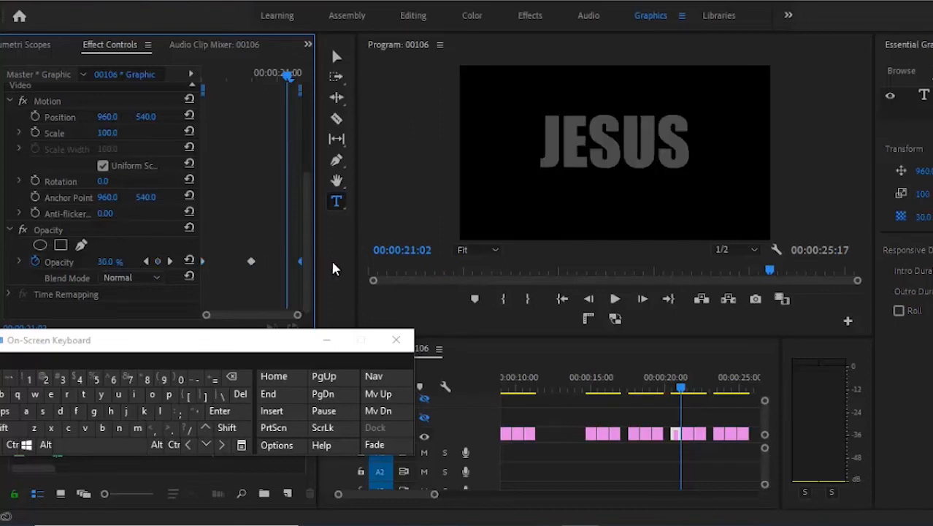
Add a 100% Opacity keyframe to the following IS clip at 00:00:21:15, ten frames after its start.
{"action": "left_click", "coordinate": [205, 446]}
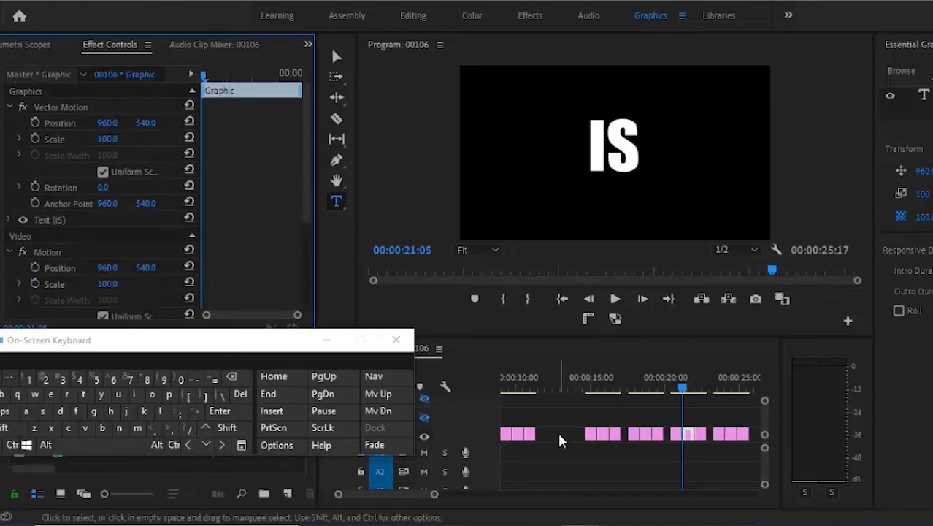
{"action": "left_click", "coordinate": [225, 429]}
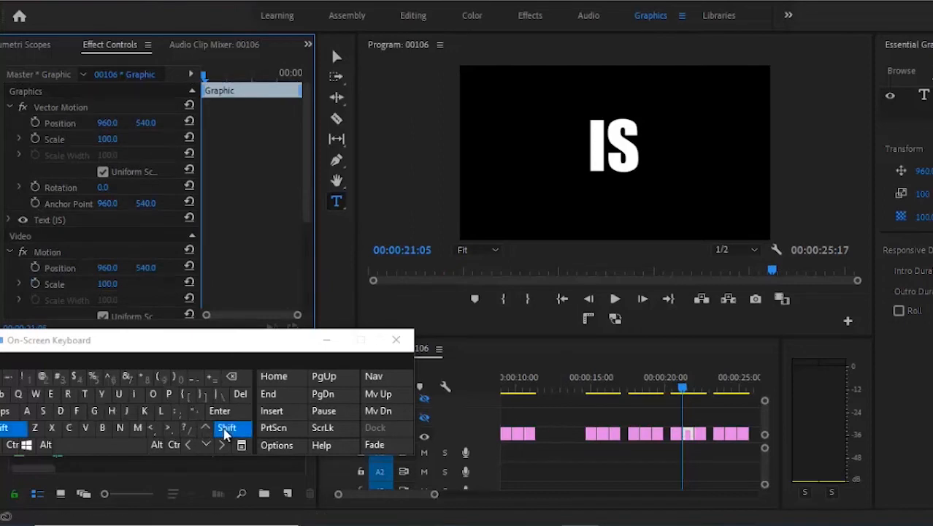
{"action": "left_click", "coordinate": [221, 445]}
{"action": "left_click", "coordinate": [232, 430]}
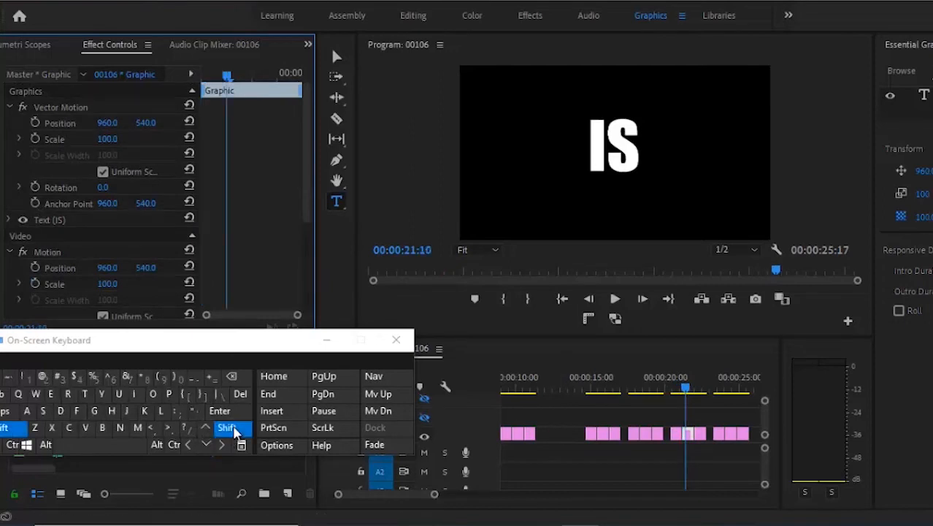
{"action": "left_click", "coordinate": [221, 445]}
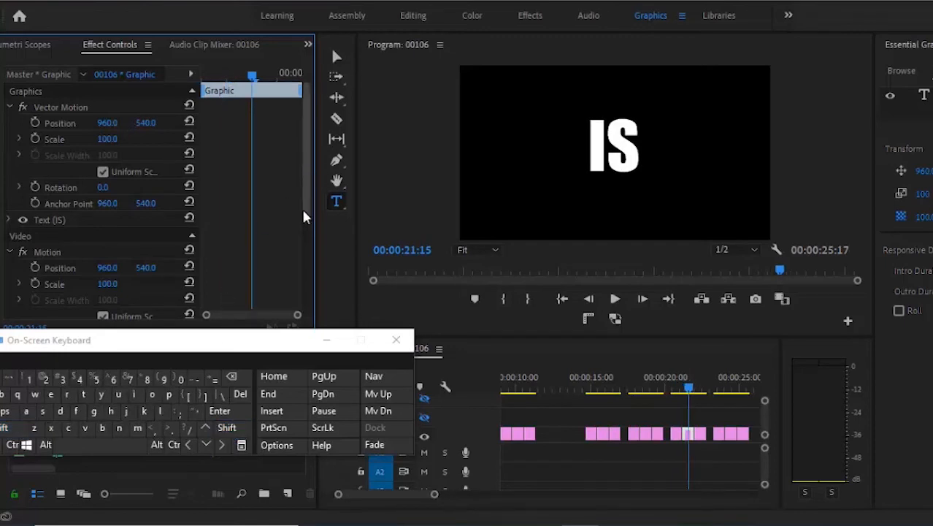
{"action": "left_click_drag", "start_coordinate": [303, 211], "coordinate": [298, 292]}
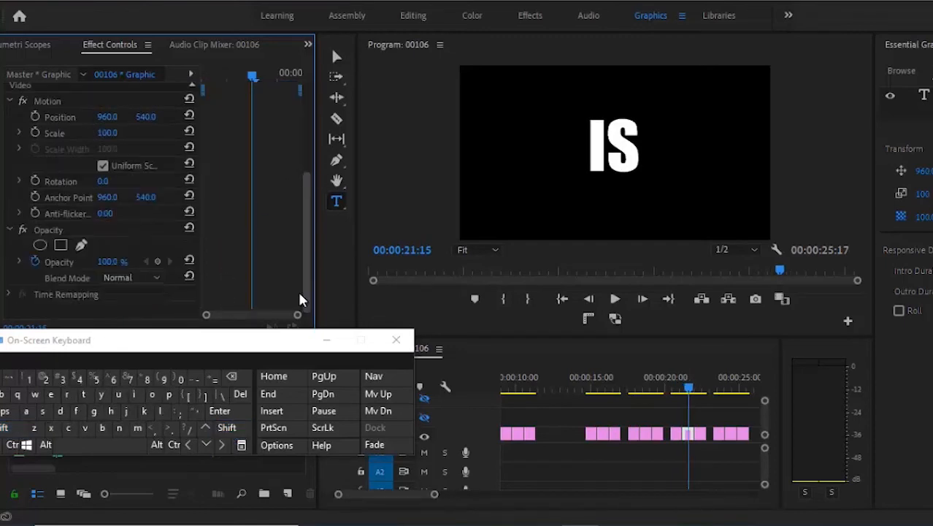
{"action": "left_click", "coordinate": [161, 262]}
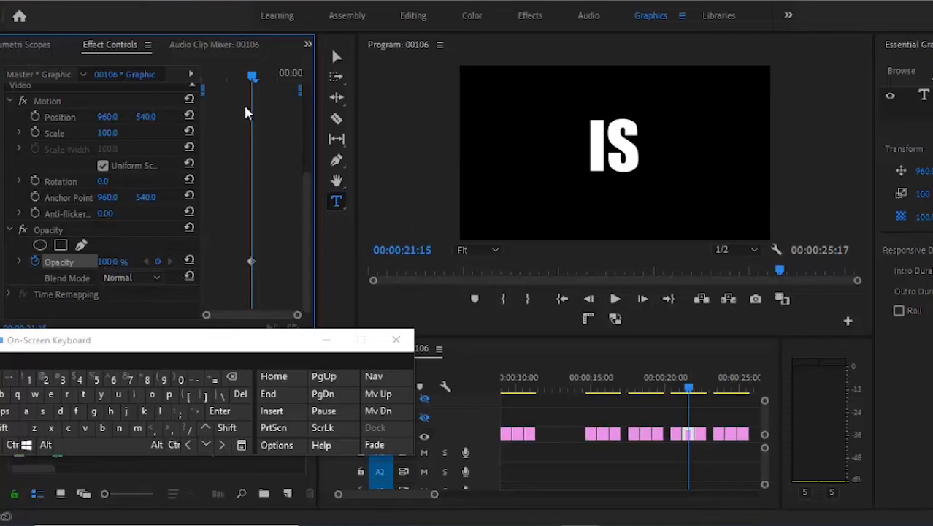
Add a 0% Opacity keyframe to the IS clip before its 100% keyframe and move it to the clip's start.
{"action": "left_click_drag", "start_coordinate": [251, 72], "coordinate": [223, 75]}
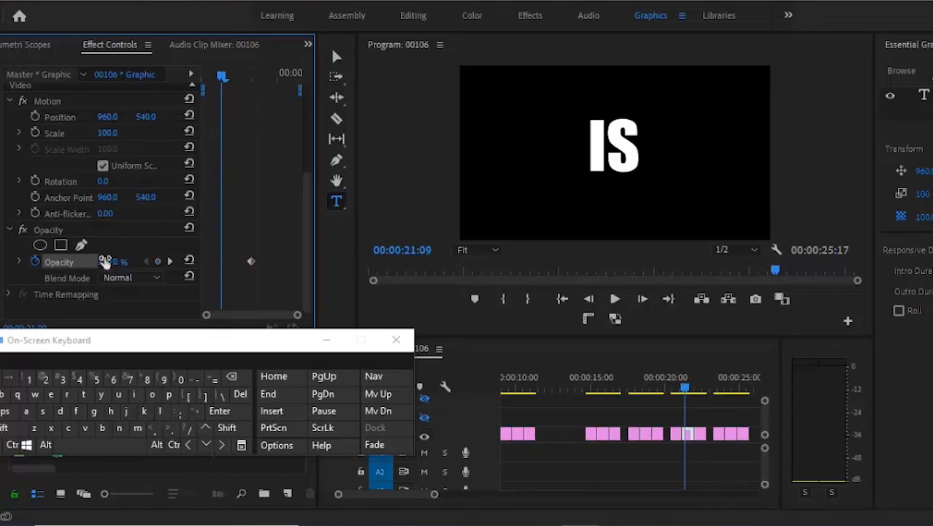
{"action": "left_click_drag", "start_coordinate": [105, 261], "coordinate": [74, 413]}
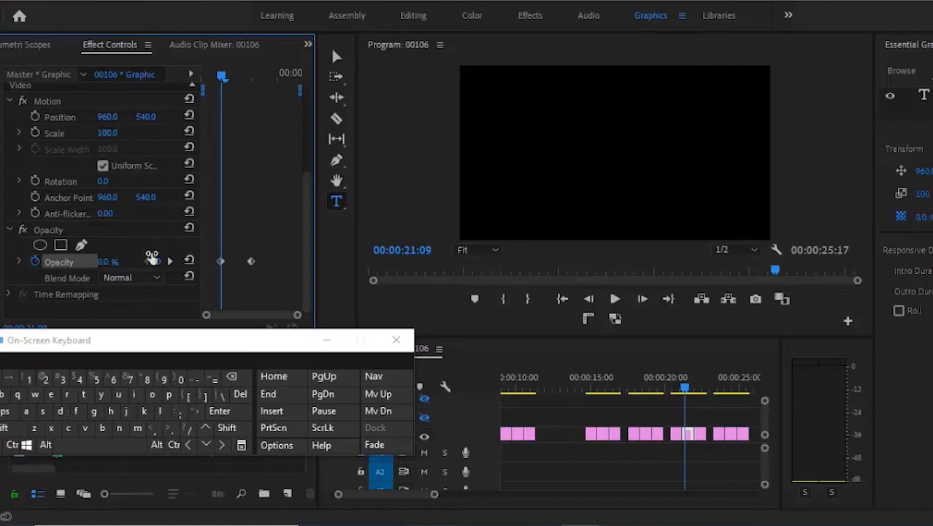
{"action": "left_click_drag", "start_coordinate": [105, 261], "coordinate": [137, 261]}
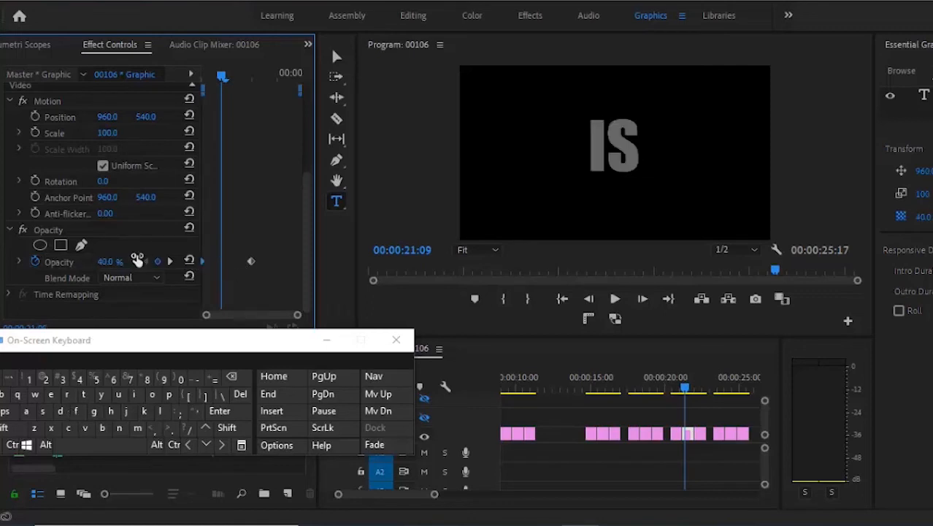
Add a 0% Opacity keyframe after the IS clip's 100% keyframe and move it to the clip's end.
{"action": "left_click", "coordinate": [284, 70]}
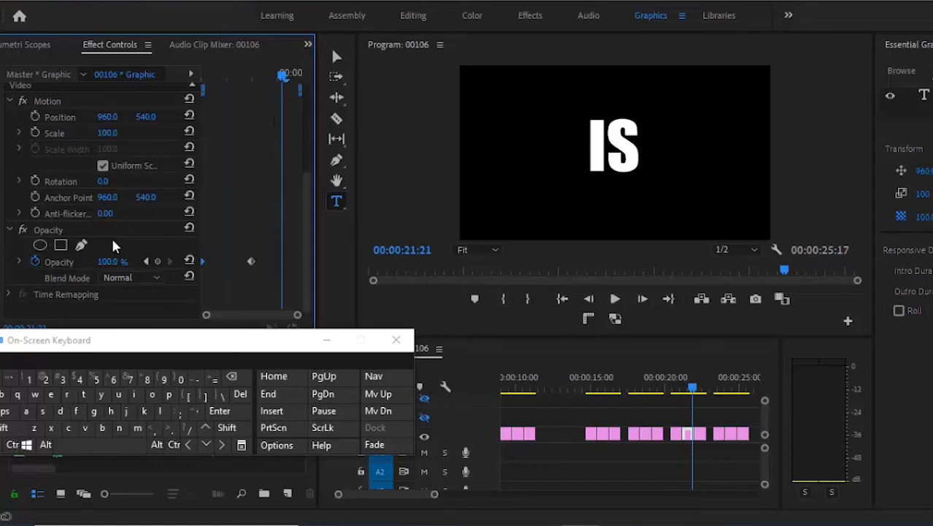
{"action": "left_click_drag", "start_coordinate": [102, 260], "coordinate": [108, 431]}
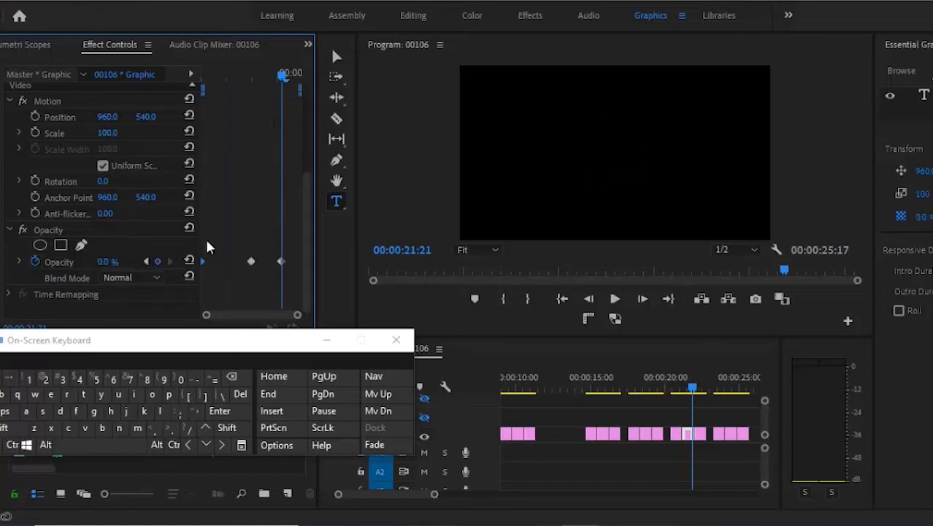
{"action": "left_click_drag", "start_coordinate": [282, 261], "coordinate": [332, 265]}
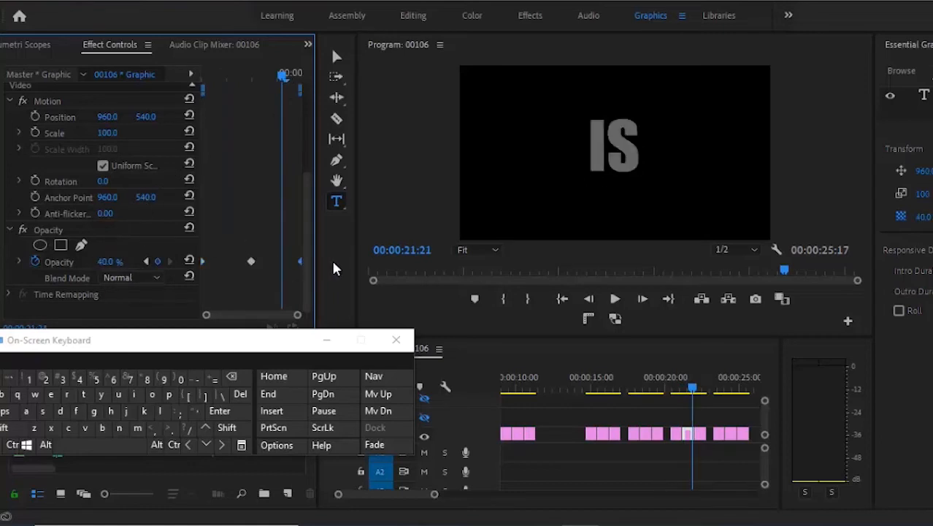
Add a 100% Opacity keyframe to the following GOD clip at 00:00:22:10, ten frames after its start.
{"action": "left_click", "coordinate": [205, 445]}
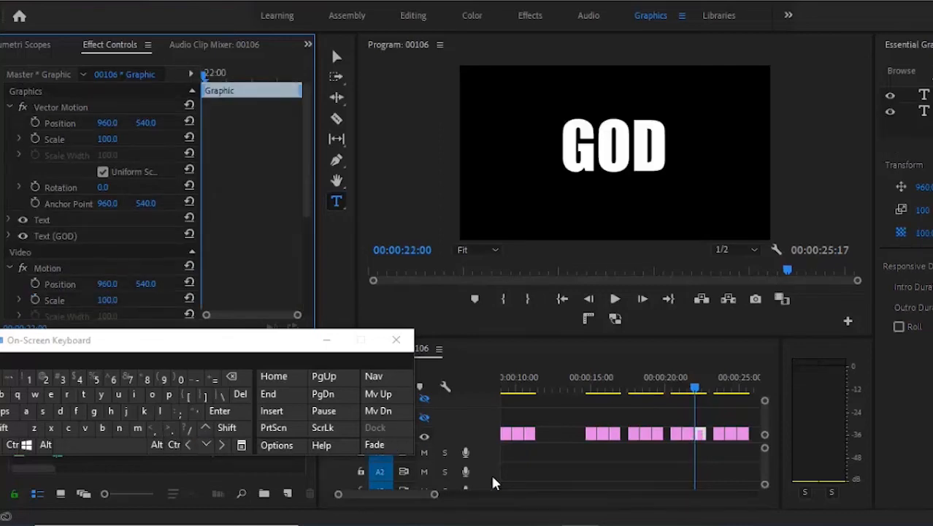
{"action": "left_click", "coordinate": [232, 427]}
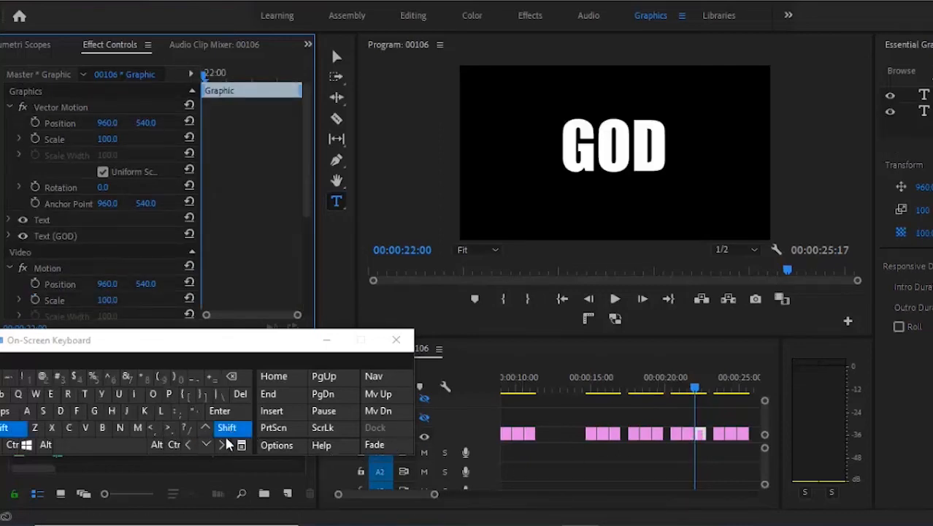
{"action": "left_click", "coordinate": [221, 444]}
{"action": "left_click", "coordinate": [226, 430]}
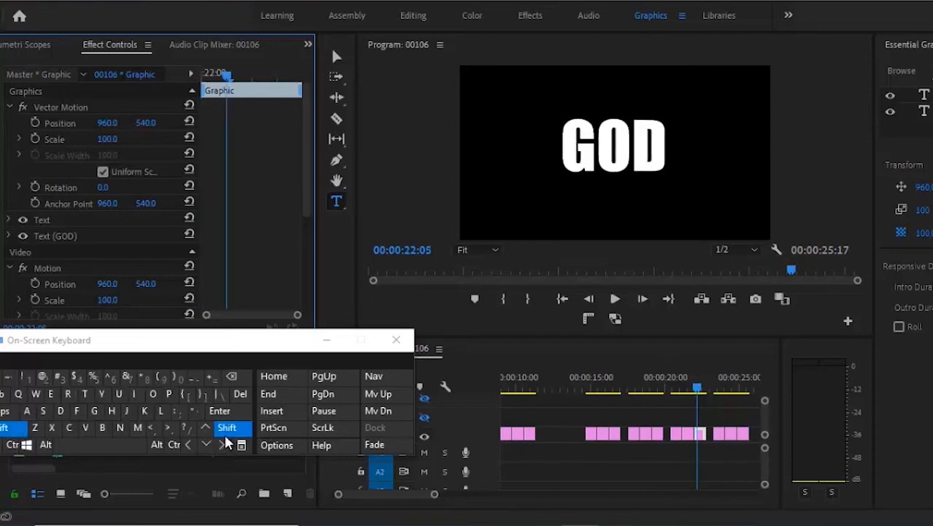
{"action": "left_click", "coordinate": [222, 444]}
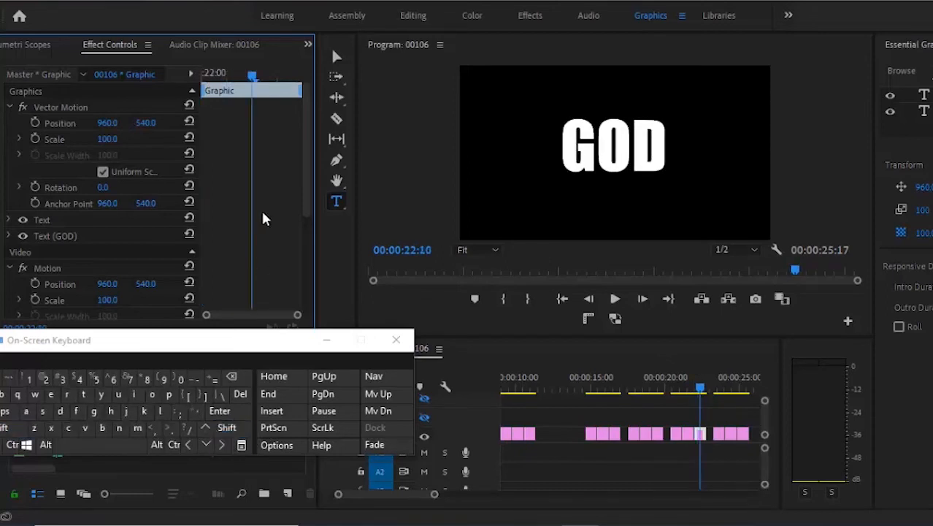
{"action": "left_click_drag", "start_coordinate": [307, 191], "coordinate": [304, 279]}
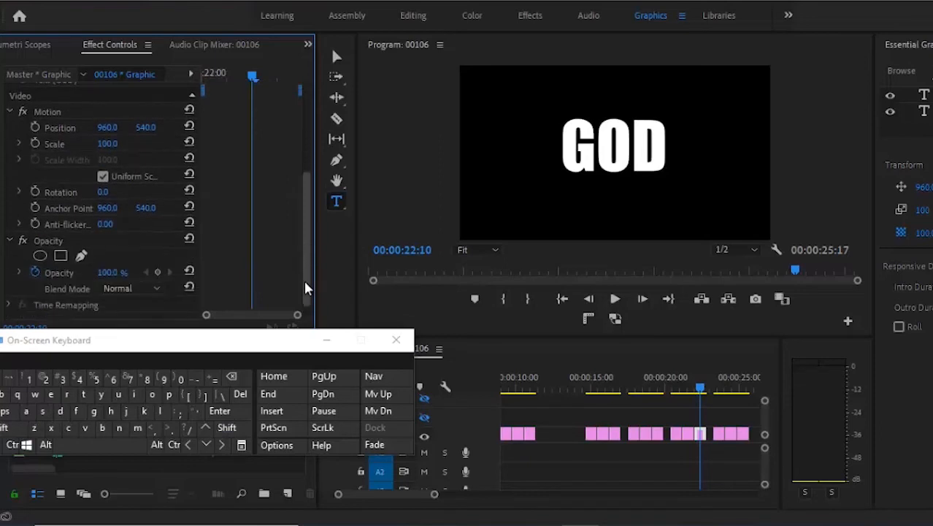
{"action": "left_click", "coordinate": [157, 272]}
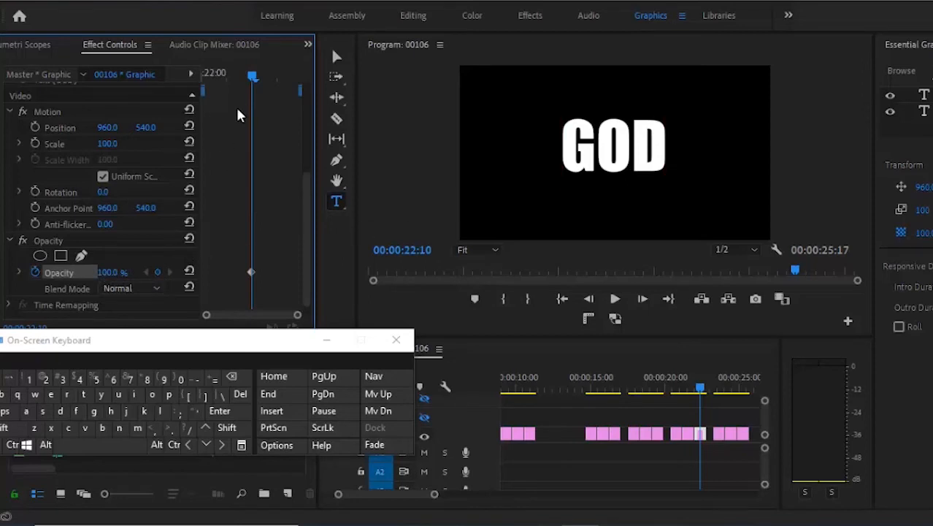
Add a 0% Opacity keyframe to the GOD clip before its 100% keyframe and move it to the clip's start.
{"action": "left_click_drag", "start_coordinate": [249, 81], "coordinate": [216, 73]}
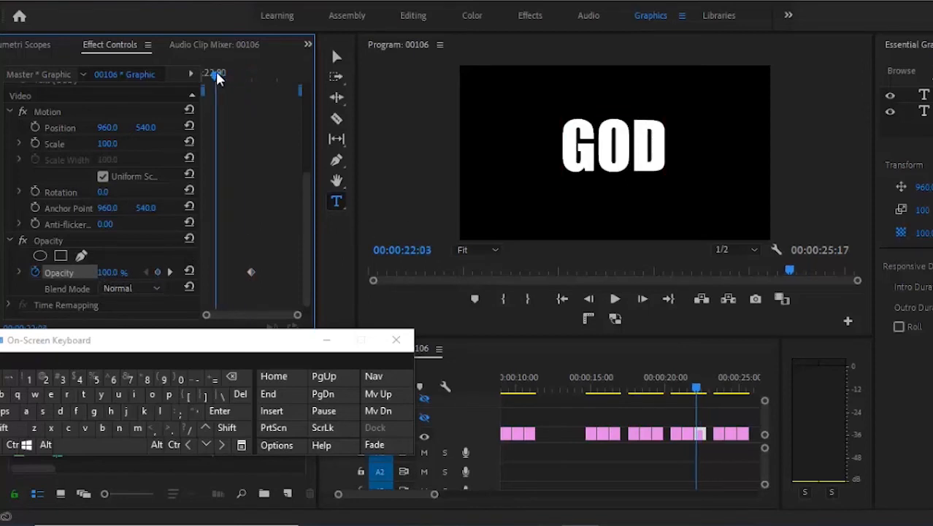
{"action": "left_click_drag", "start_coordinate": [108, 272], "coordinate": [78, 387]}
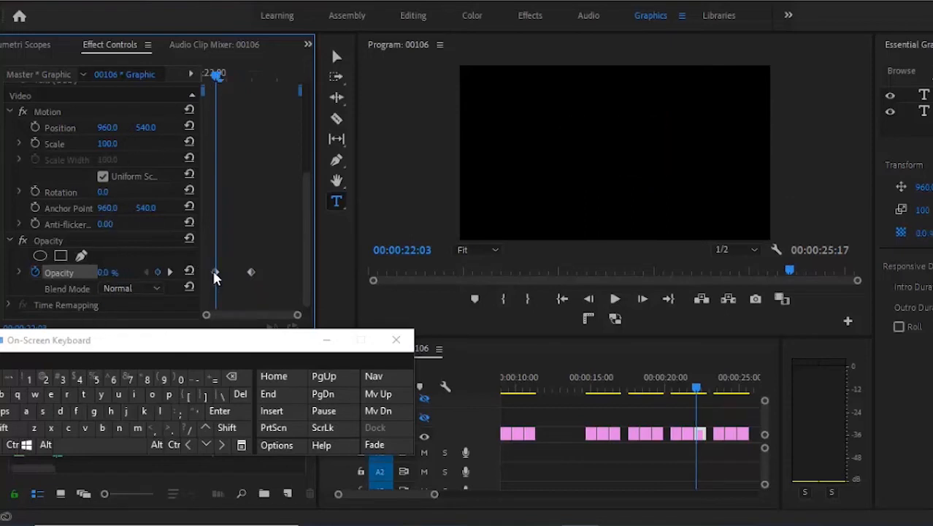
{"action": "left_click_drag", "start_coordinate": [214, 272], "coordinate": [187, 271]}
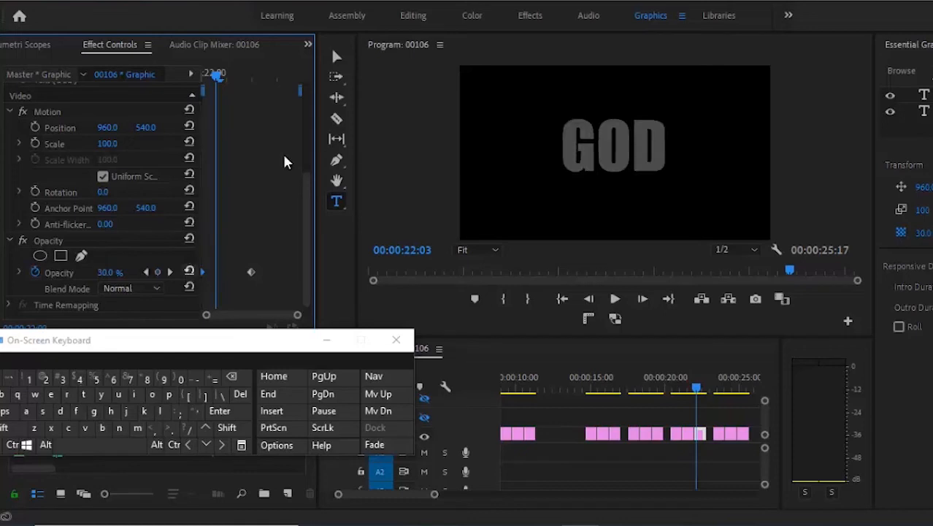
Add a 0% Opacity keyframe after the GOD clip's 100% keyframe and move it to the clip's end.
{"action": "left_click", "coordinate": [291, 71]}
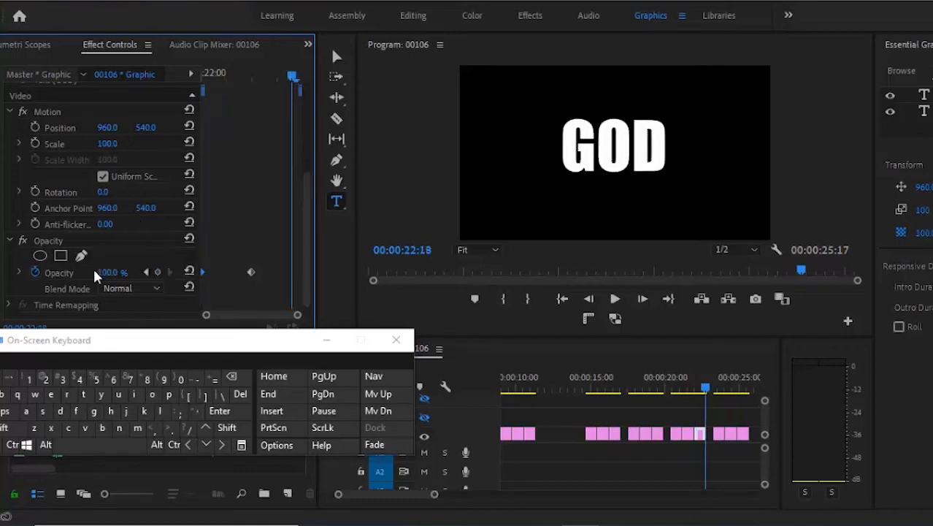
{"action": "left_click_drag", "start_coordinate": [108, 275], "coordinate": [120, 419]}
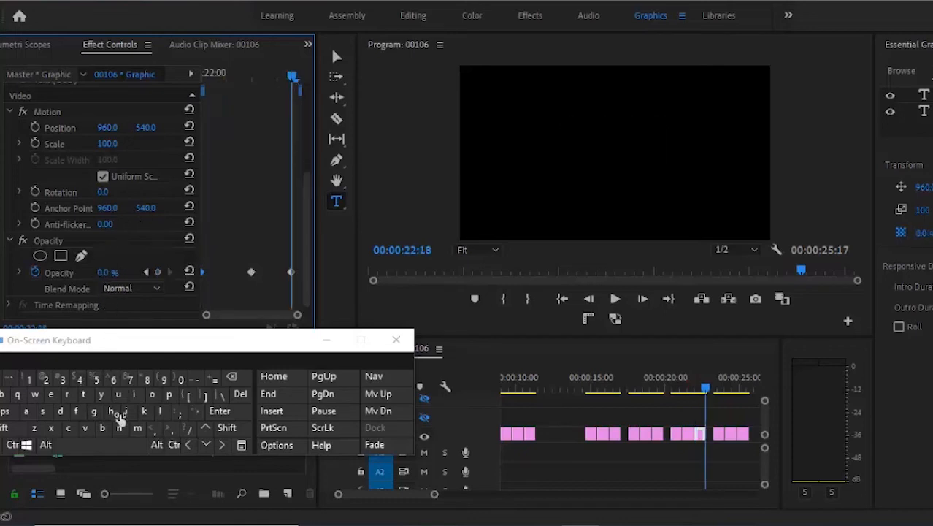
{"action": "left_click_drag", "start_coordinate": [290, 274], "coordinate": [299, 272]}
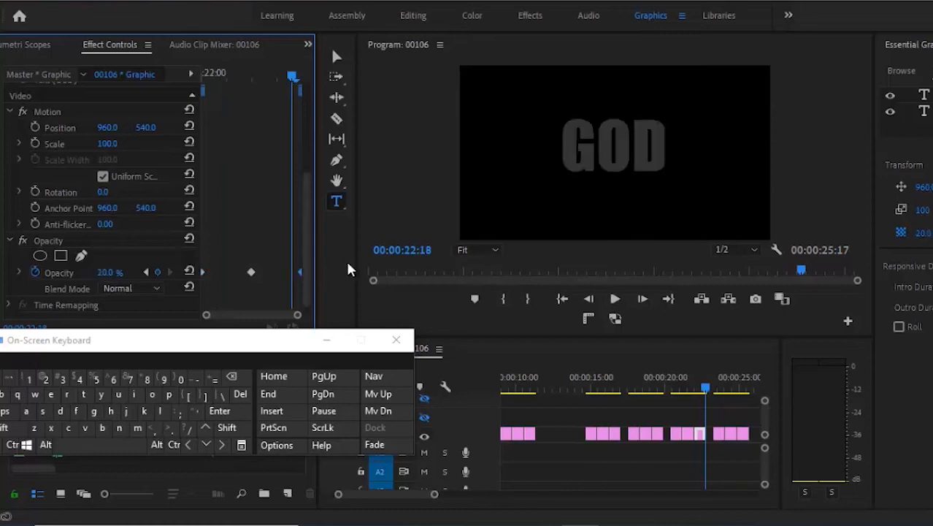
Set the last group's JESUS clip Rotation to 180° and keyframe it at 00:00:23:17, ten frames after the clip's start.
{"action": "left_click", "coordinate": [205, 446]}
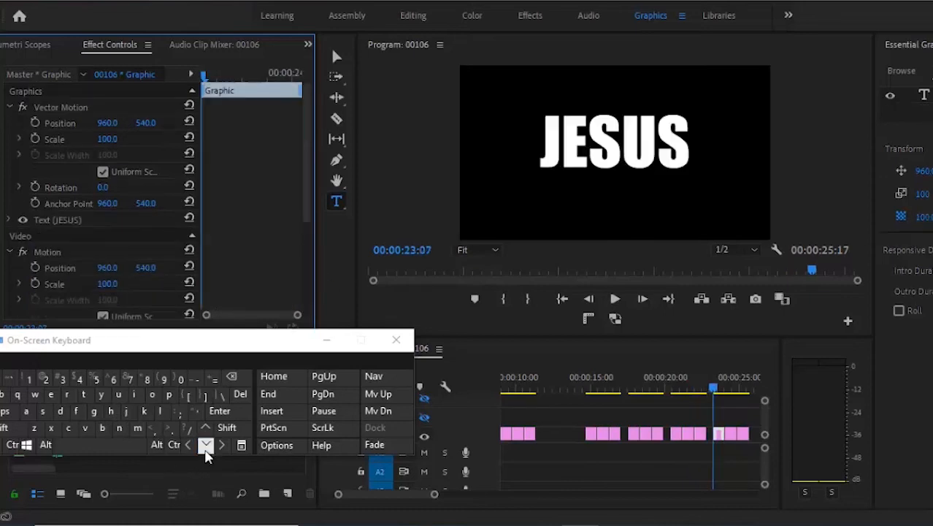
{"action": "left_click", "coordinate": [219, 429]}
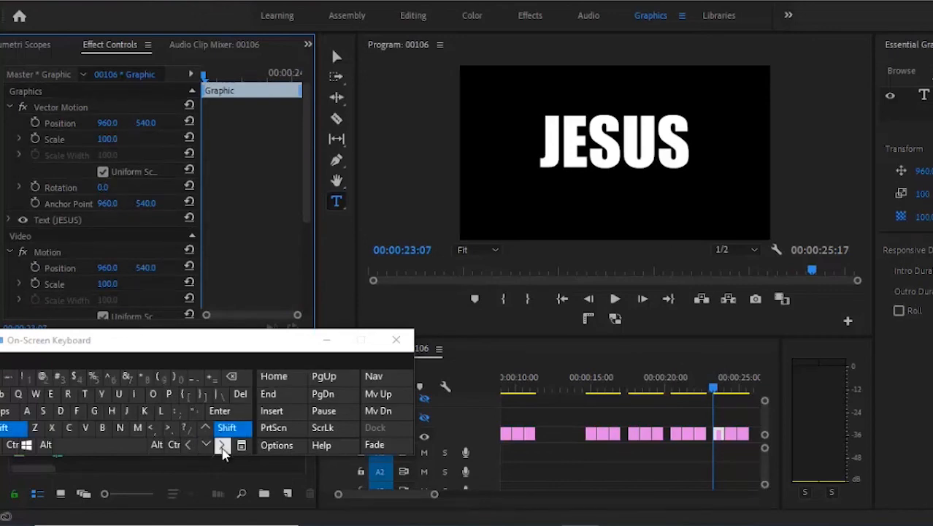
{"action": "left_click", "coordinate": [222, 446]}
{"action": "left_click", "coordinate": [226, 429]}
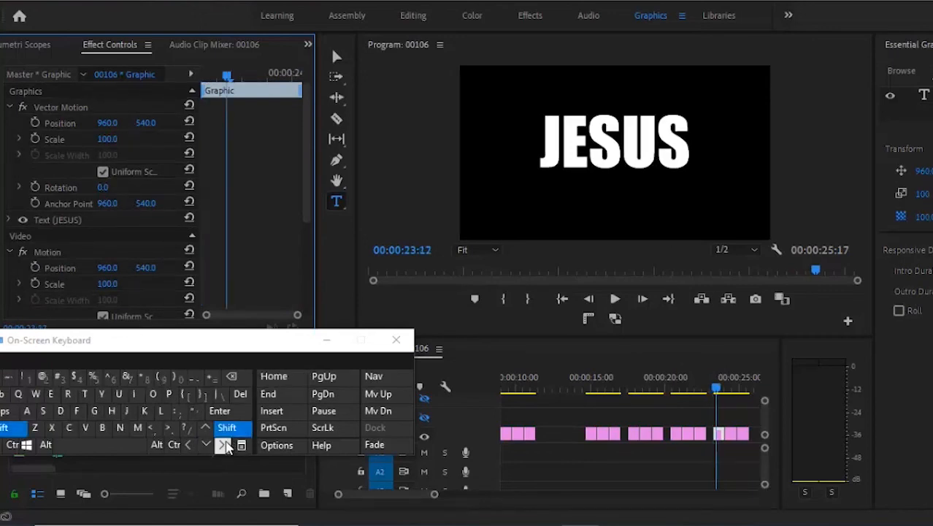
{"action": "left_click", "coordinate": [226, 447]}
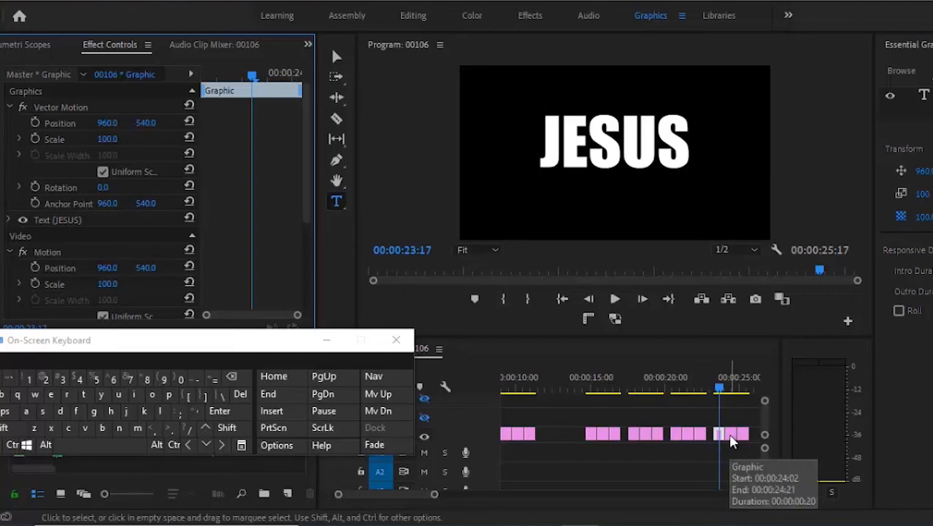
{"action": "left_click", "coordinate": [106, 187]}
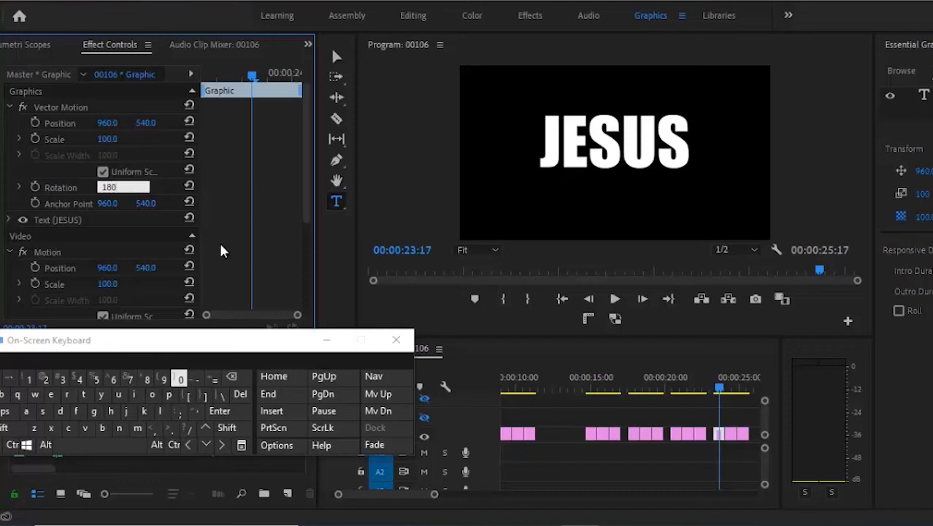
{"action": "left_click", "coordinate": [232, 176]}
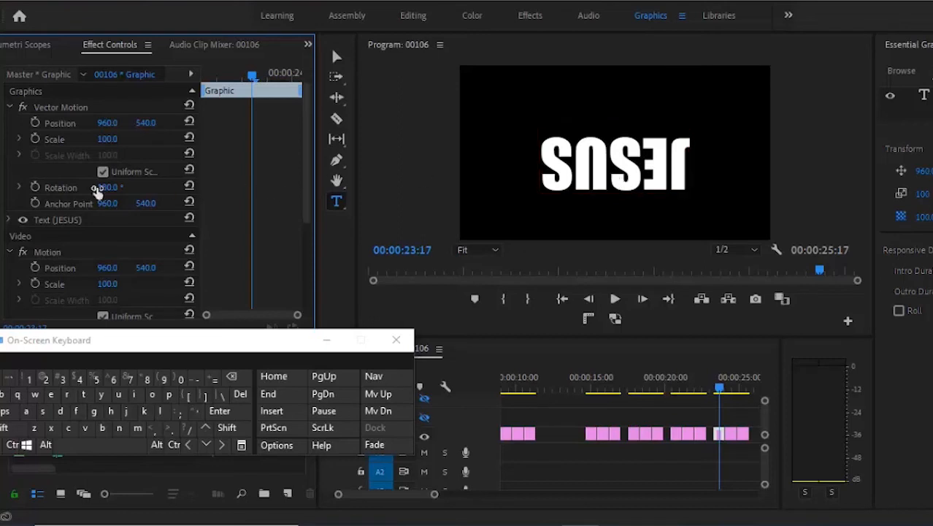
{"action": "left_click", "coordinate": [35, 187]}
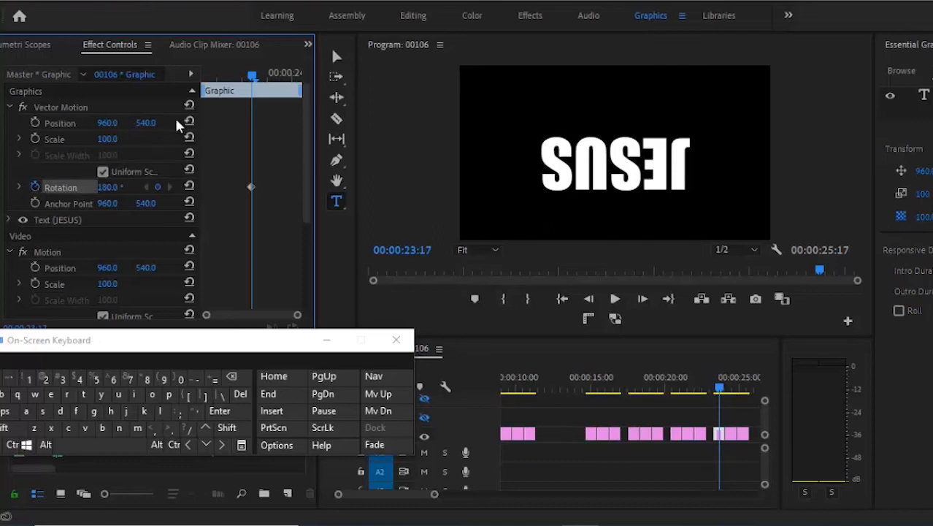
Add a 0° Rotation keyframe to the JESUS clip before the 180° one and move it to the clip's start.
{"action": "left_click_drag", "start_coordinate": [252, 77], "coordinate": [229, 76]}
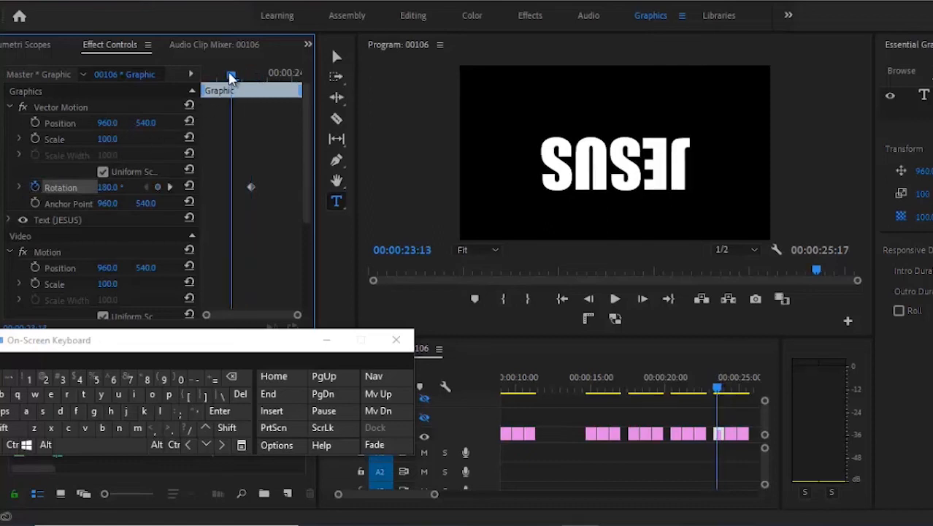
{"action": "left_click", "coordinate": [188, 187]}
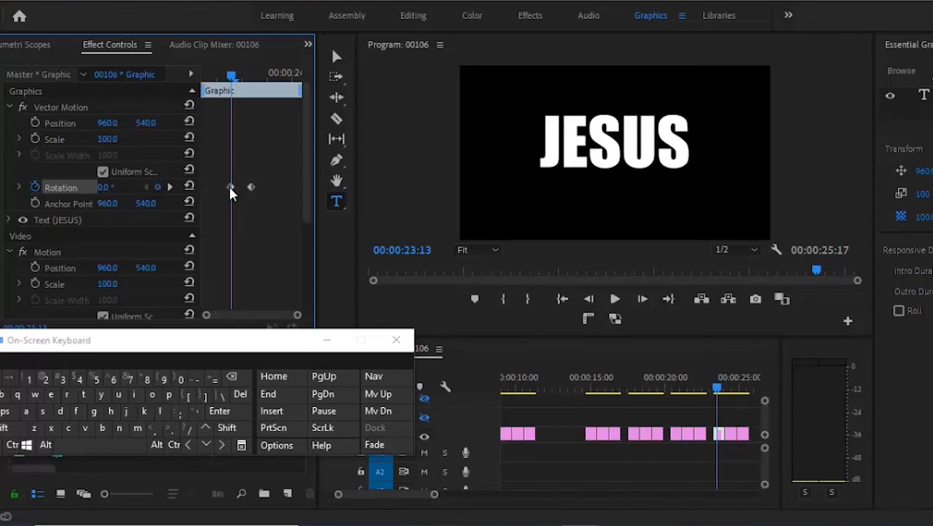
{"action": "left_click_drag", "start_coordinate": [230, 186], "coordinate": [169, 191]}
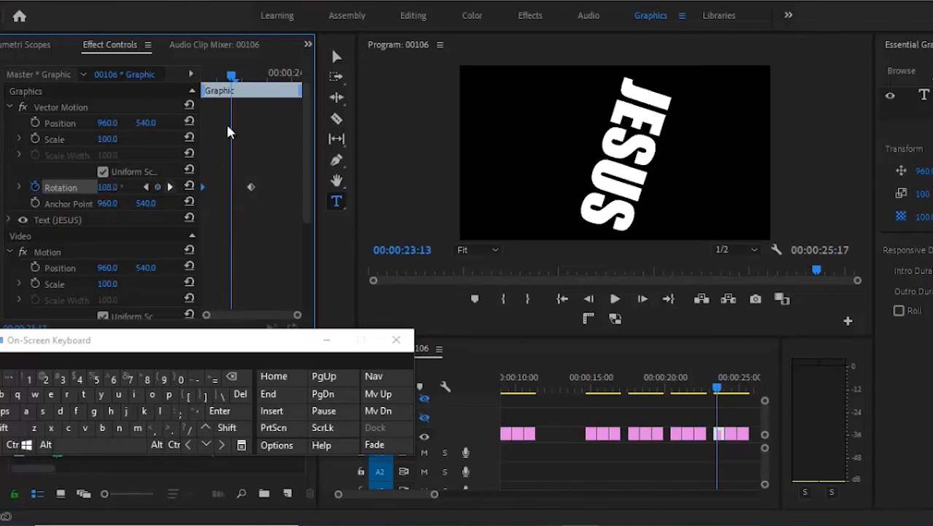
Add a full-turn Rotation keyframe (1x0.0°) after the JESUS clip's 180° one and move it to the clip's end.
{"action": "left_click_drag", "start_coordinate": [229, 76], "coordinate": [285, 84]}
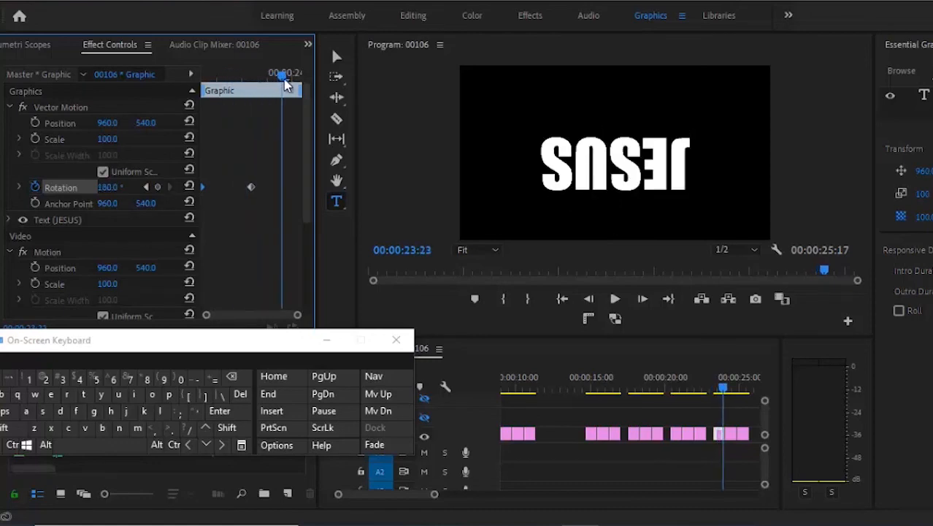
{"action": "left_click", "coordinate": [109, 186]}
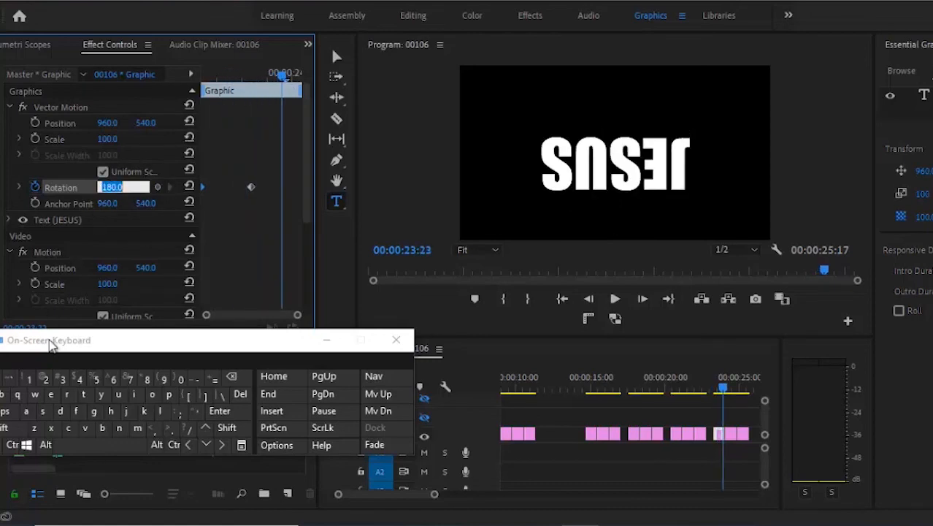
{"action": "left_click", "coordinate": [62, 379]}
{"action": "left_click", "coordinate": [129, 380]}
{"action": "left_click", "coordinate": [232, 378]}
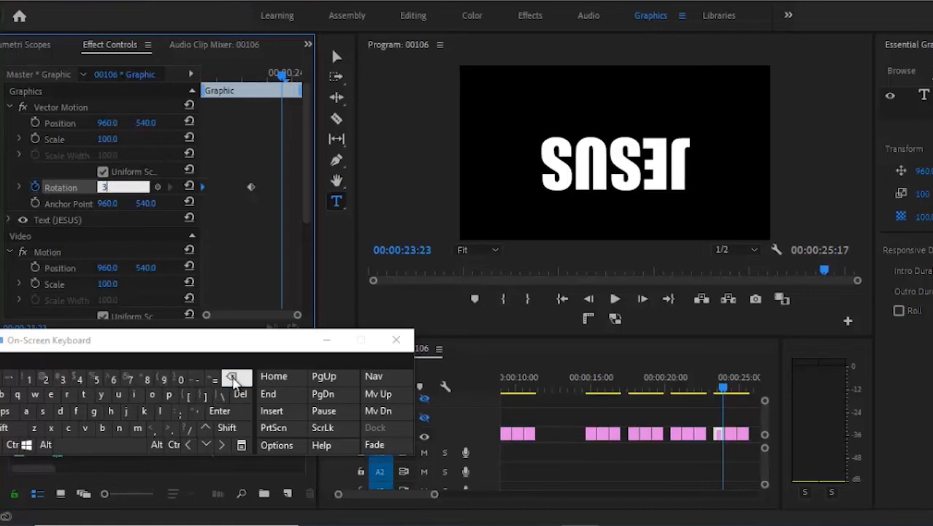
{"action": "left_click", "coordinate": [181, 379]}
{"action": "left_click", "coordinate": [252, 217]}
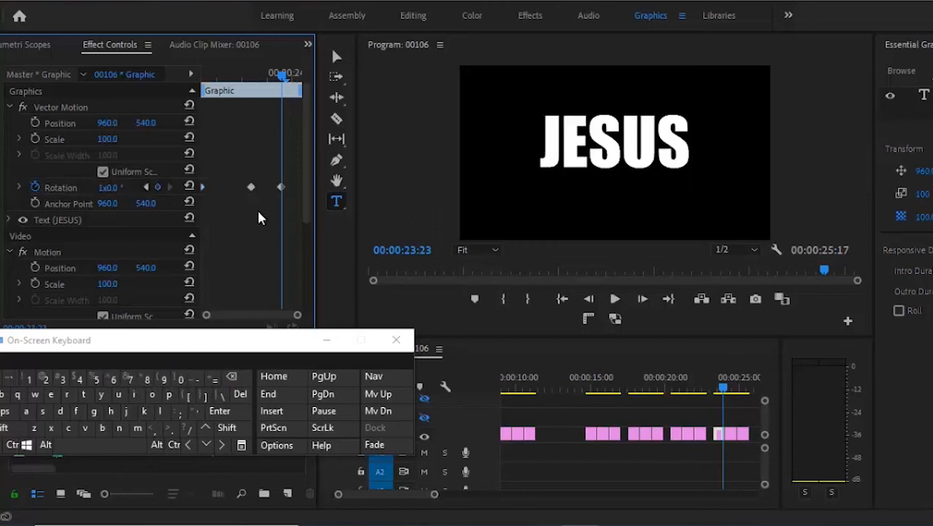
{"action": "left_click_drag", "start_coordinate": [291, 186], "coordinate": [330, 186]}
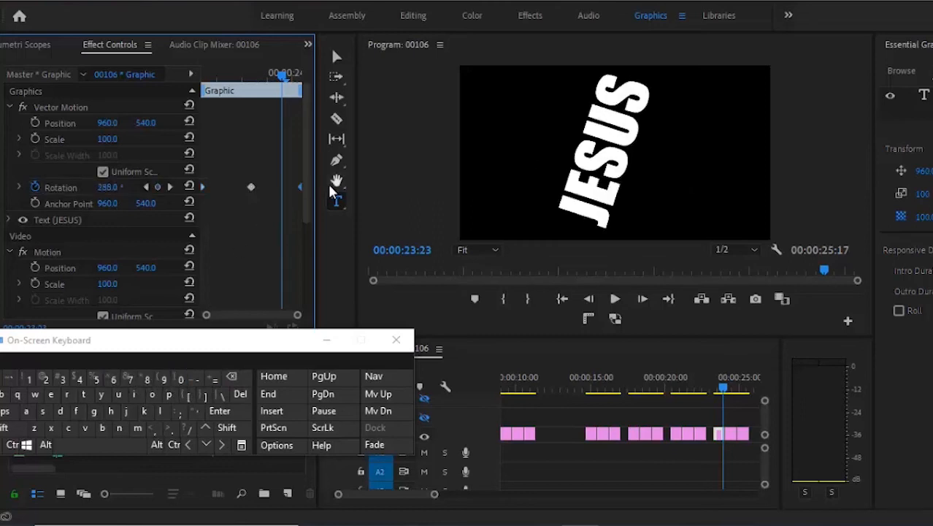
Set the last group's IS clip Motion Rotation to 180° and keyframe it at 00:00:24:12, ten frames after the clip's start.
{"action": "left_click", "coordinate": [206, 447]}
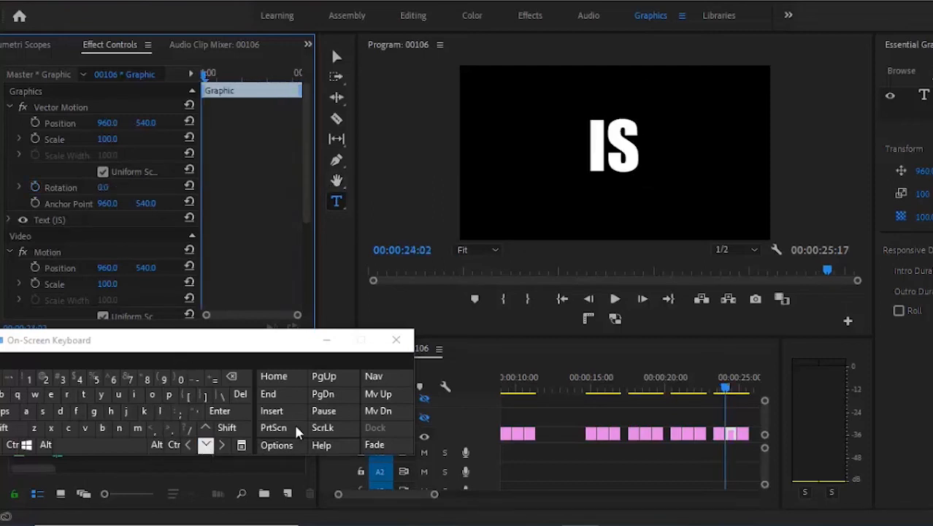
{"action": "left_click", "coordinate": [731, 436]}
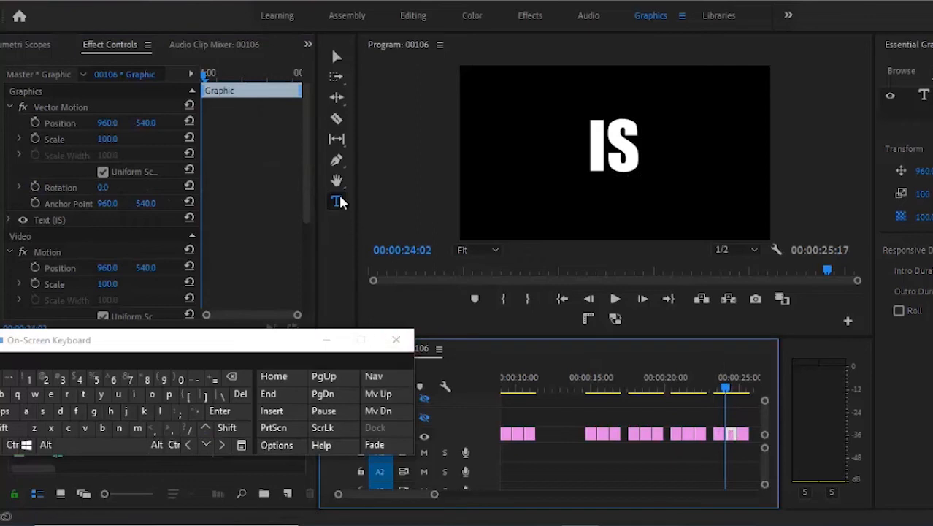
{"action": "left_click", "coordinate": [306, 180]}
{"action": "left_click_drag", "start_coordinate": [307, 186], "coordinate": [307, 274]}
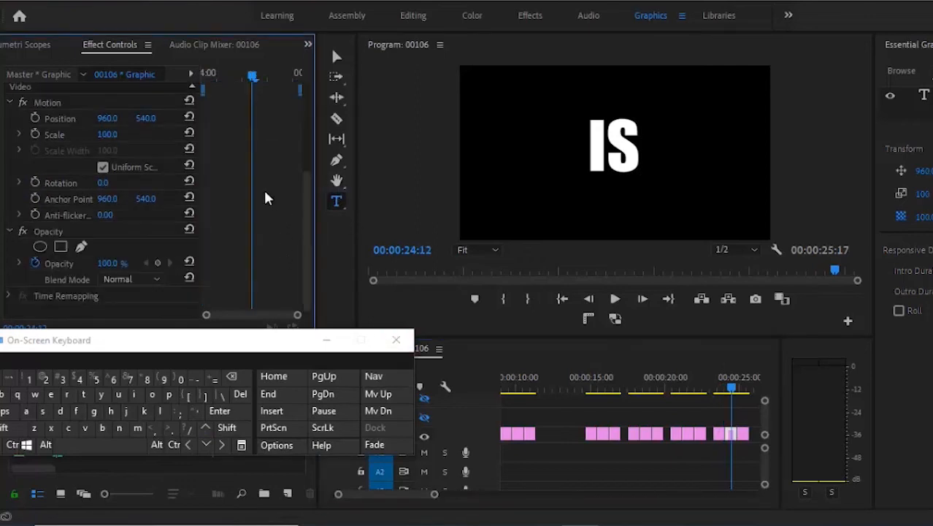
{"action": "left_click", "coordinate": [102, 184]}
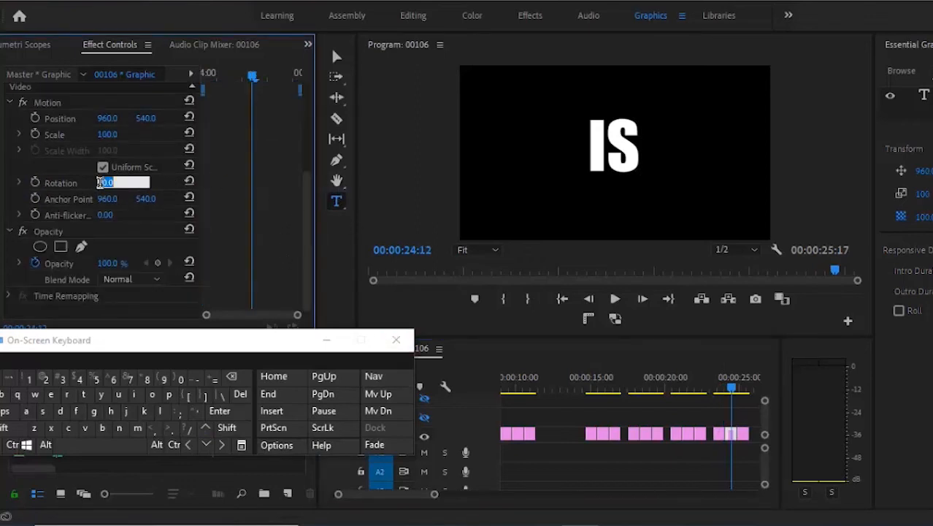
{"action": "left_click", "coordinate": [29, 379]}
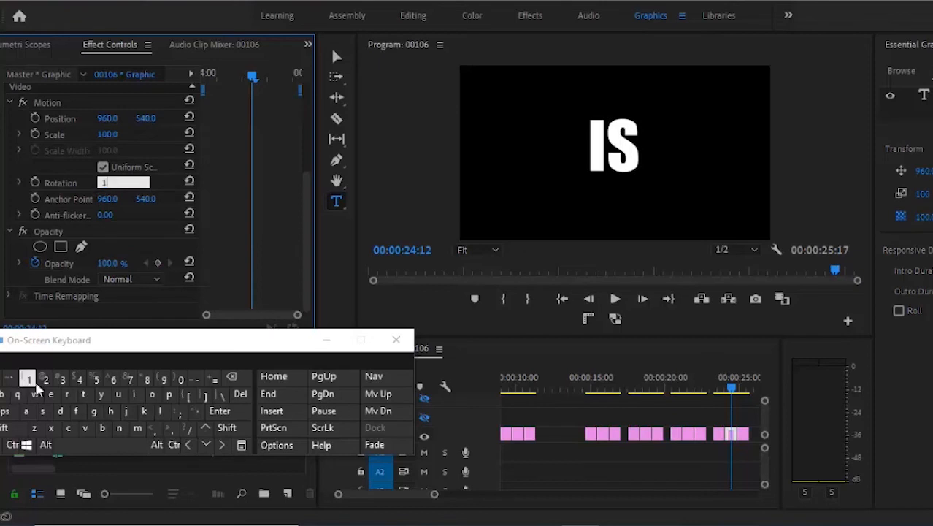
{"action": "left_click", "coordinate": [145, 379]}
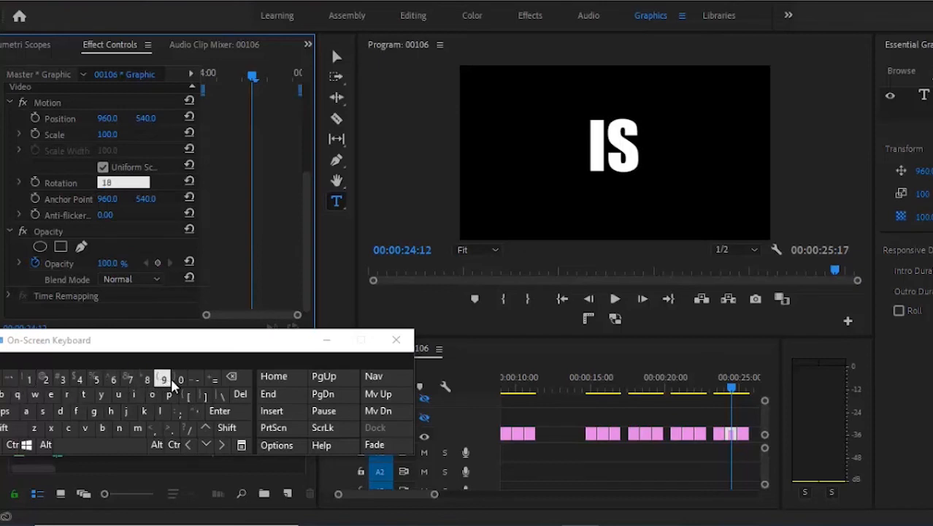
{"action": "left_click", "coordinate": [181, 379]}
{"action": "left_click", "coordinate": [274, 215]}
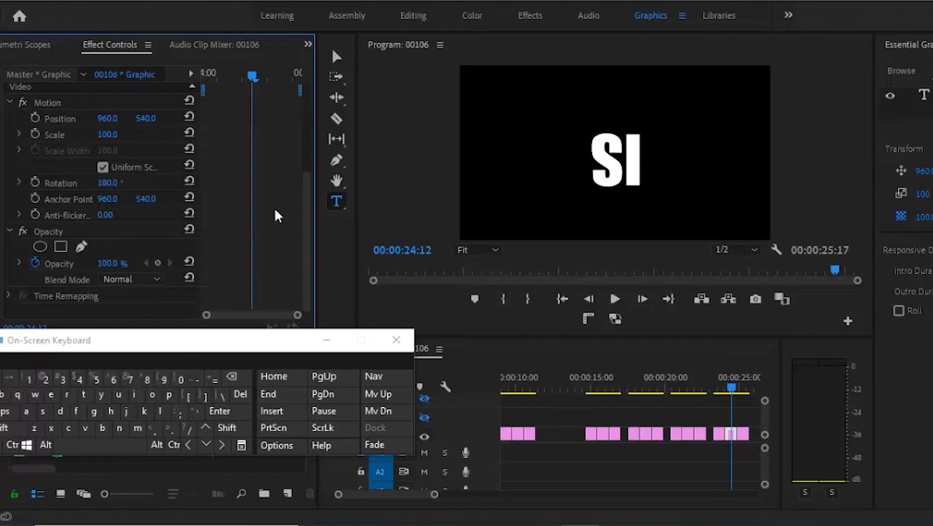
{"action": "left_click", "coordinate": [38, 177]}
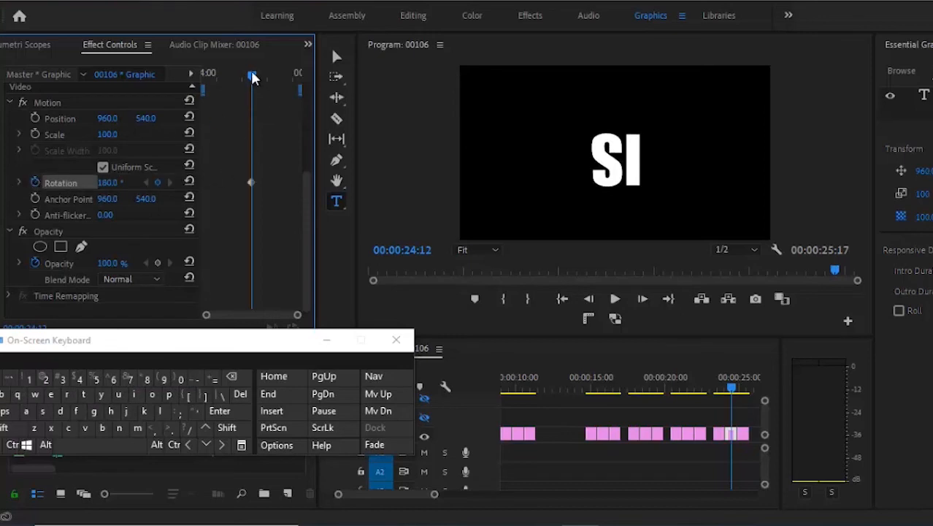
Add a 0° Motion Rotation keyframe to the IS clip before the 180° one and move it to the clip's start.
{"action": "left_click_drag", "start_coordinate": [251, 74], "coordinate": [232, 74]}
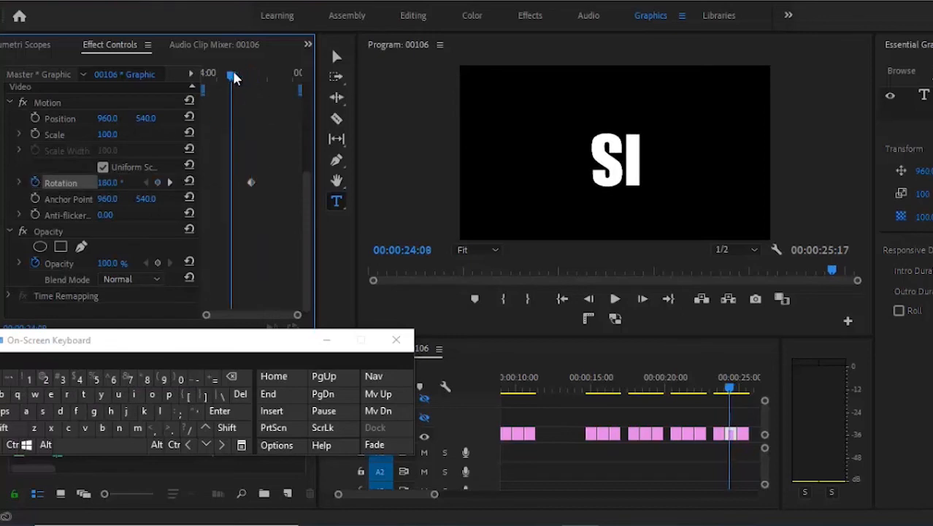
{"action": "left_click", "coordinate": [189, 182]}
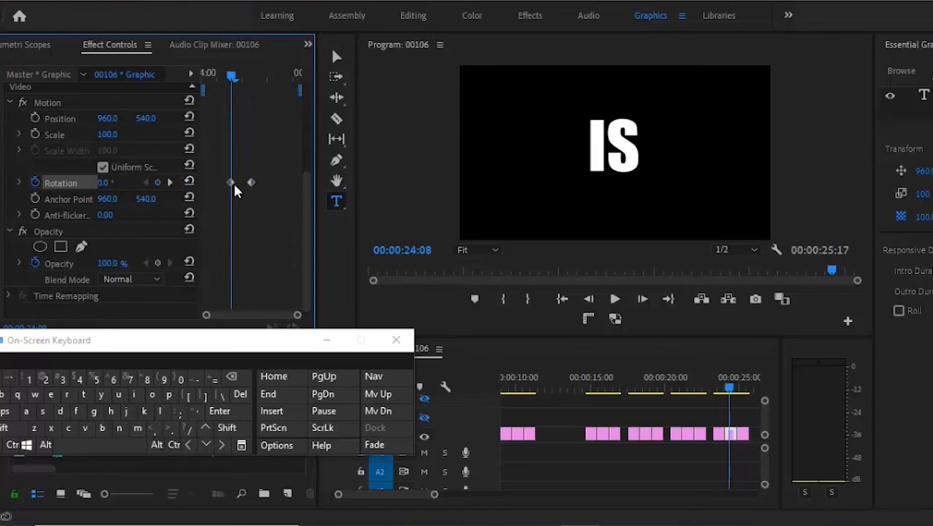
{"action": "left_click_drag", "start_coordinate": [231, 183], "coordinate": [189, 183]}
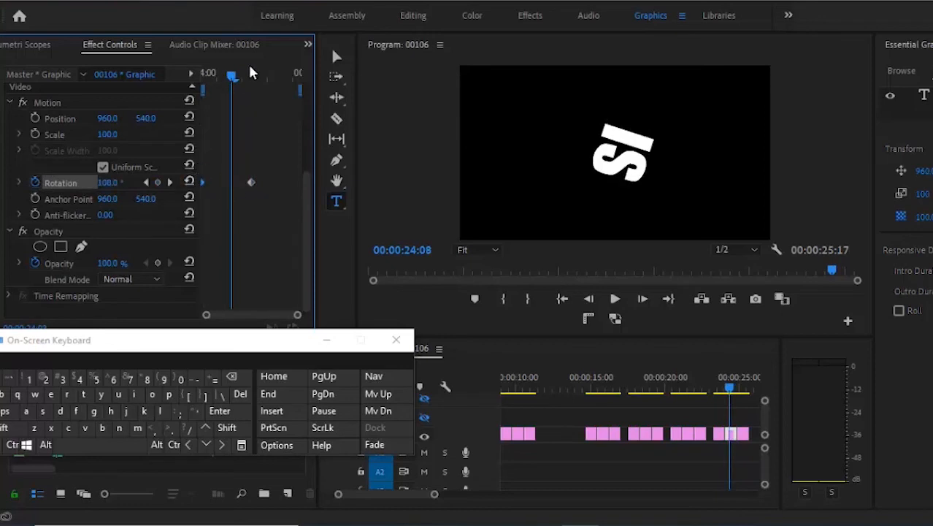
Add a 360° Motion Rotation keyframe (1x0.0°) after the IS clip's 180° one and move it to the clip's end.
{"action": "left_click_drag", "start_coordinate": [232, 76], "coordinate": [289, 79]}
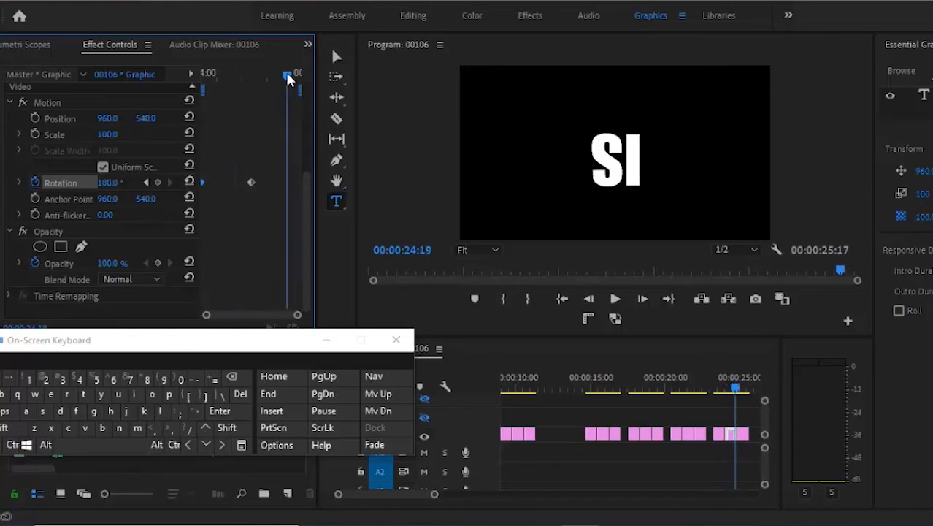
{"action": "left_click", "coordinate": [107, 182]}
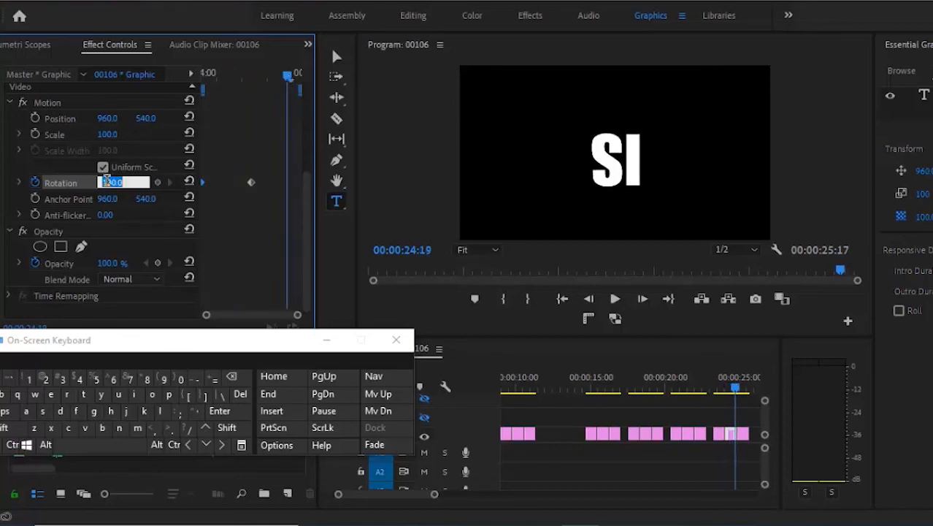
{"action": "left_click", "coordinate": [62, 379]}
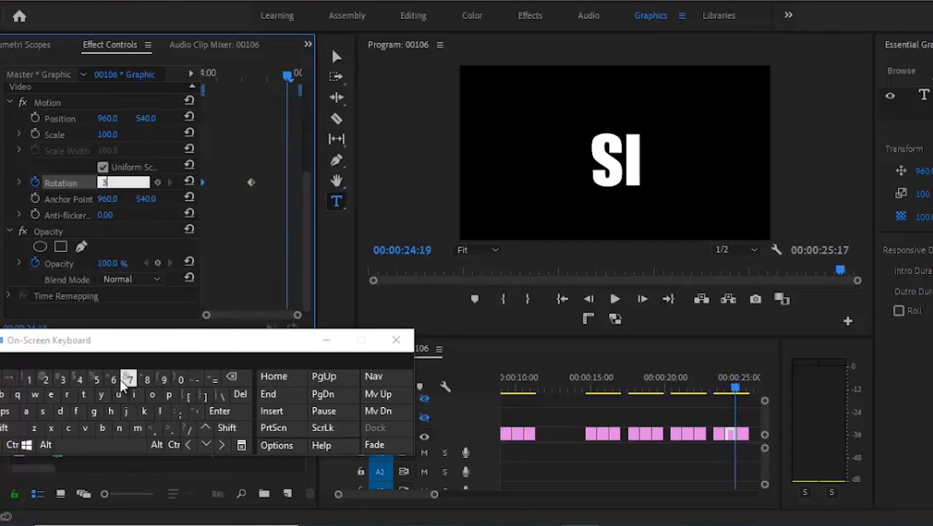
{"action": "left_click", "coordinate": [114, 379]}
{"action": "left_click", "coordinate": [178, 381]}
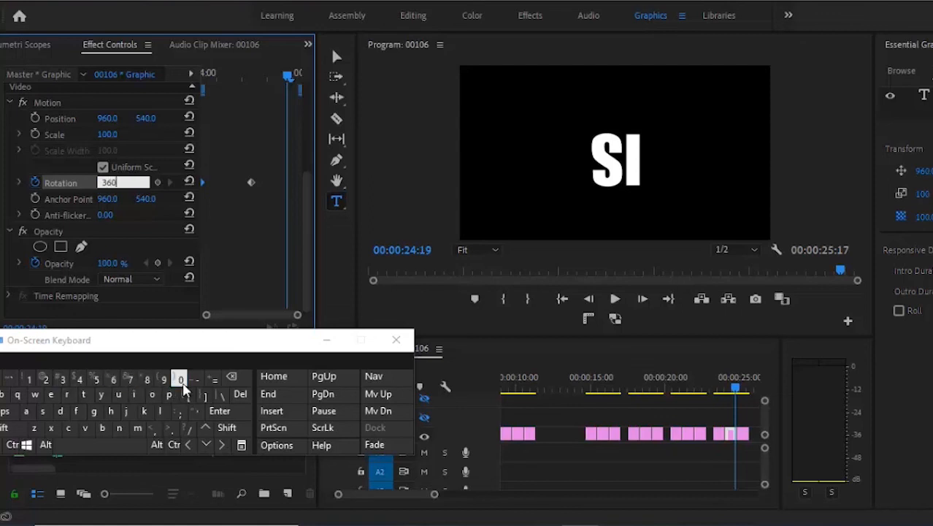
{"action": "left_click", "coordinate": [283, 207]}
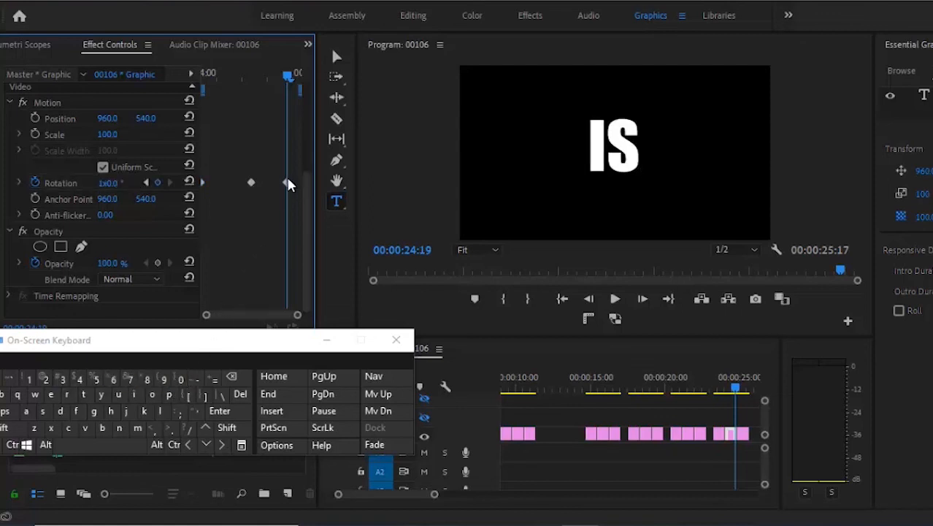
{"action": "left_click_drag", "start_coordinate": [287, 183], "coordinate": [317, 186]}
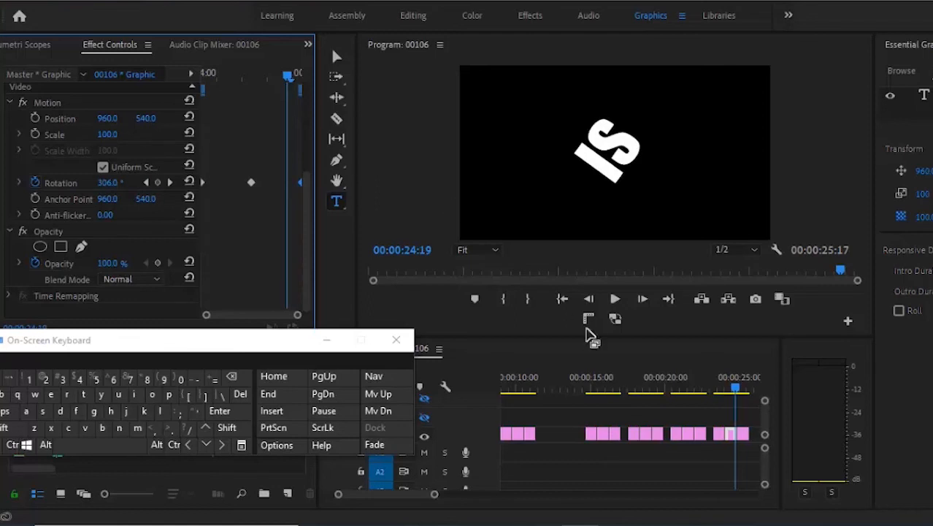
Set the last group's HERE clip Vector Motion Rotation to 180° and keyframe it at 00:00:25:07, ten frames after the clip's start.
{"action": "left_click", "coordinate": [206, 445]}
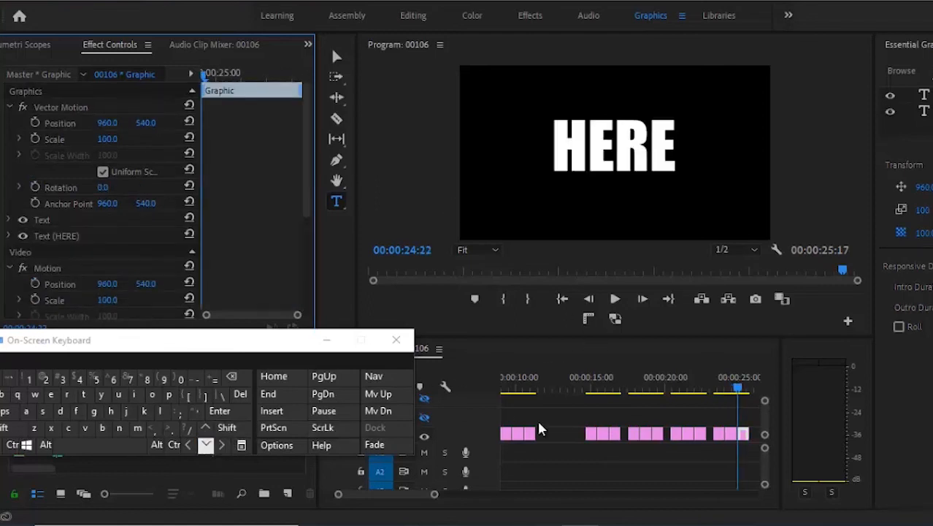
{"action": "left_click", "coordinate": [744, 436]}
{"action": "left_click", "coordinate": [227, 428]}
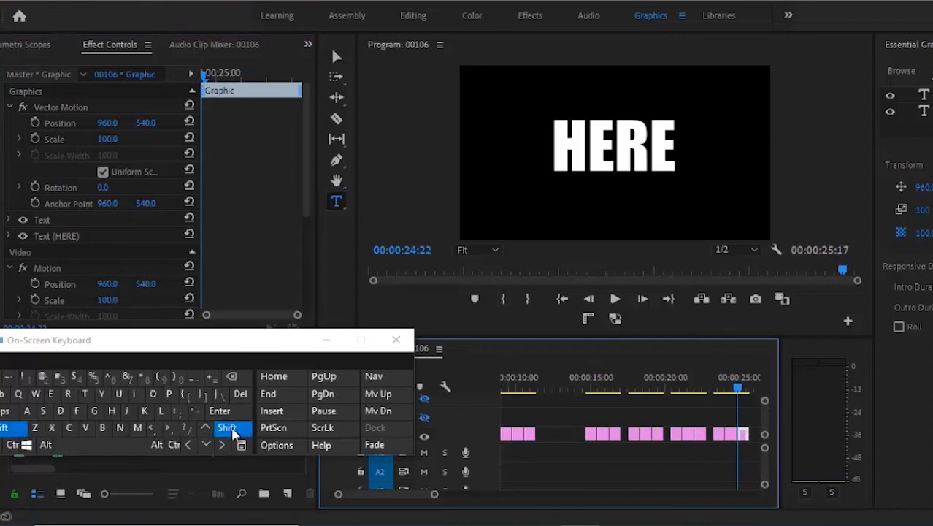
{"action": "left_click", "coordinate": [223, 446]}
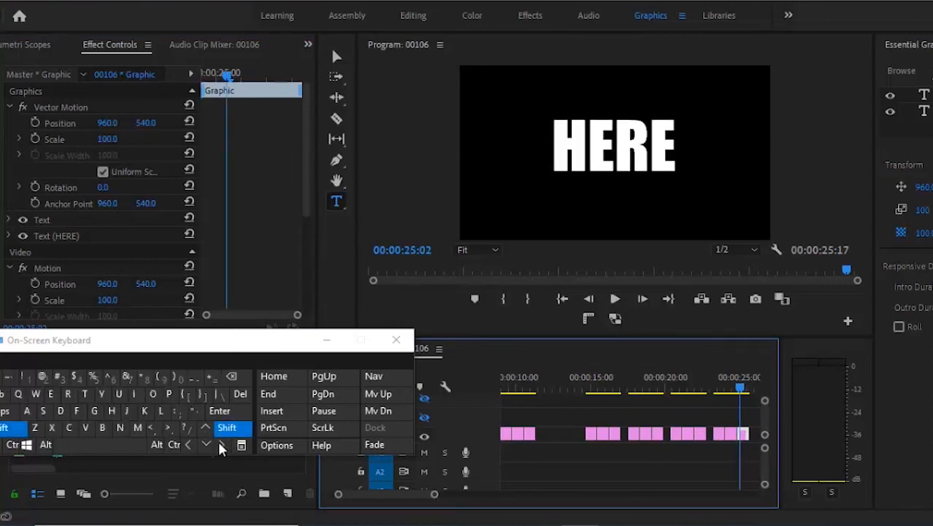
{"action": "left_click", "coordinate": [223, 446]}
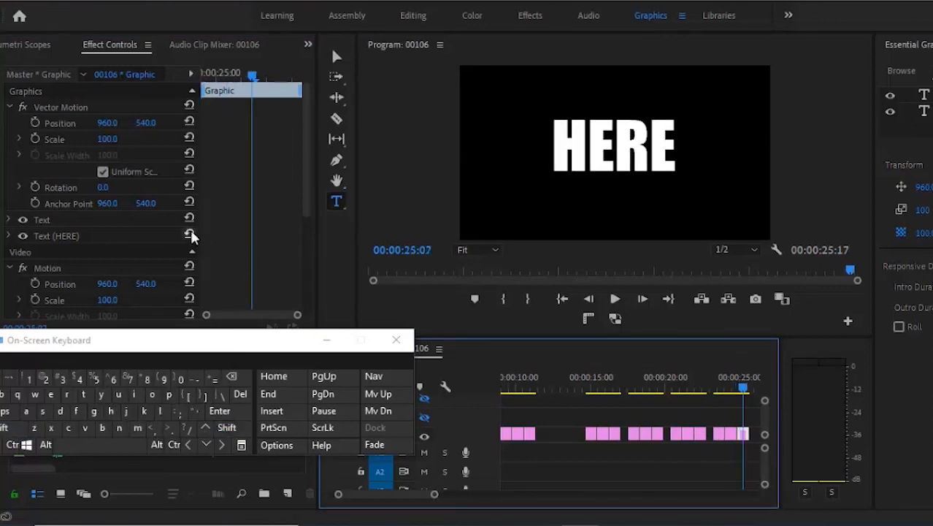
{"action": "left_click", "coordinate": [103, 187]}
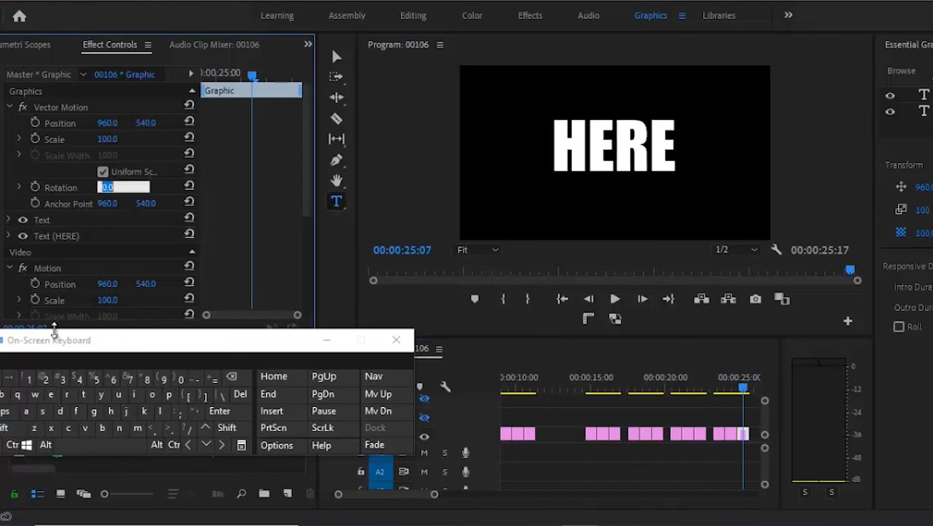
{"action": "type", "text": "1"}
{"action": "left_click", "coordinate": [147, 378]}
{"action": "type", "text": "0"}
{"action": "left_click", "coordinate": [270, 258]}
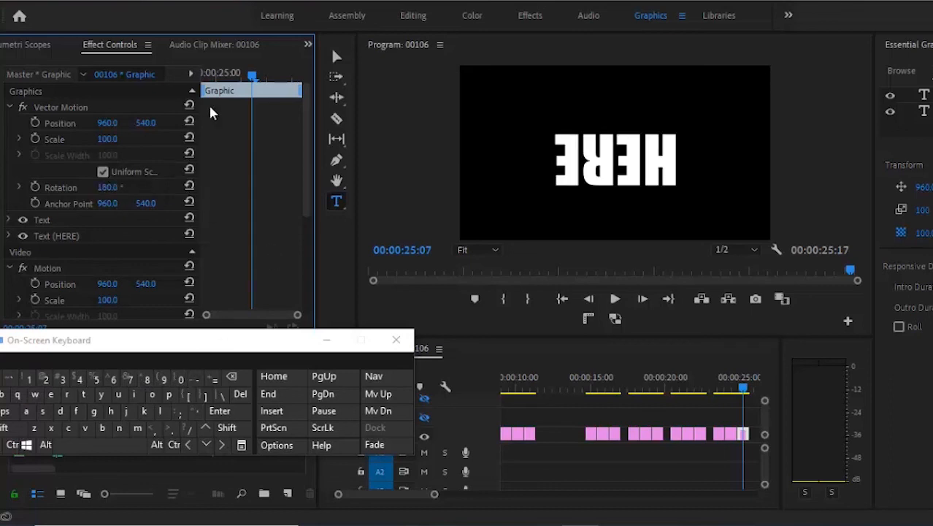
{"action": "left_click", "coordinate": [35, 187]}
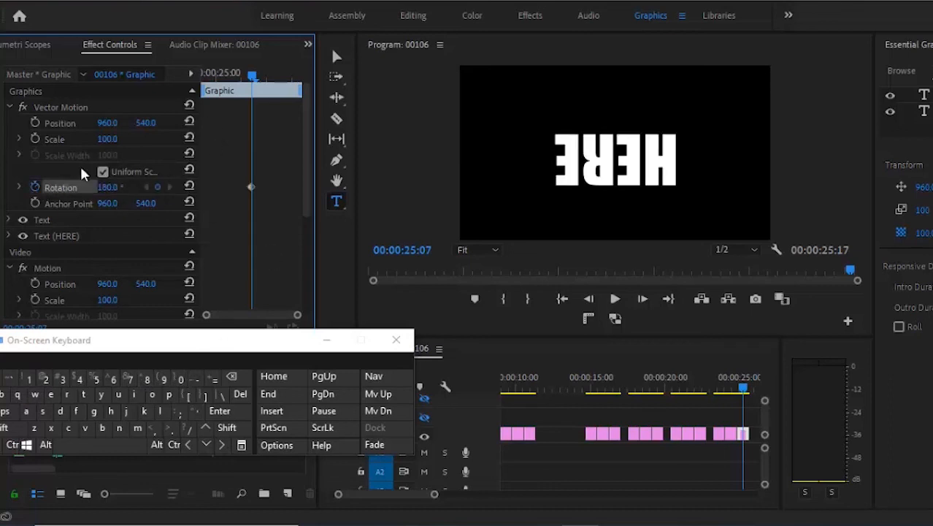
Add a 0° Vector Motion Rotation keyframe to the HERE clip before the 180° one and move it to the clip's start.
{"action": "left_click_drag", "start_coordinate": [248, 76], "coordinate": [228, 76]}
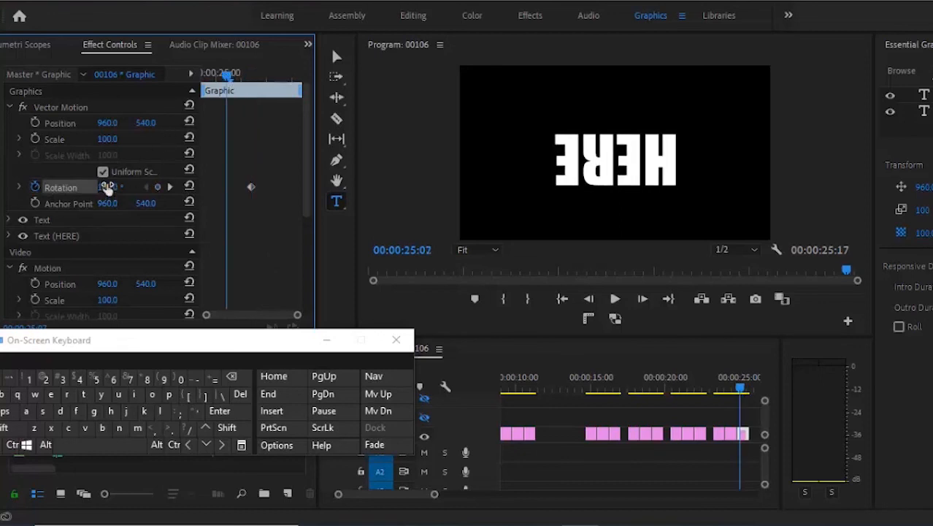
{"action": "mouse_move", "coordinate": [108, 187]}
{"action": "left_mouse_down"}
{"action": "mouse_move", "coordinate": [81, 187]}
{"action": "mouse_move", "coordinate": [117, 188]}
{"action": "left_mouse_up"}
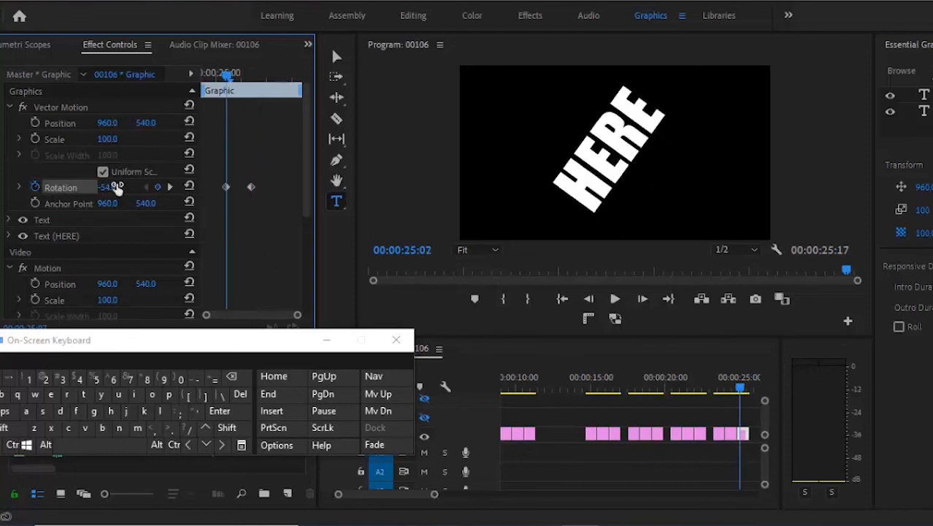
{"action": "left_click", "coordinate": [109, 187]}
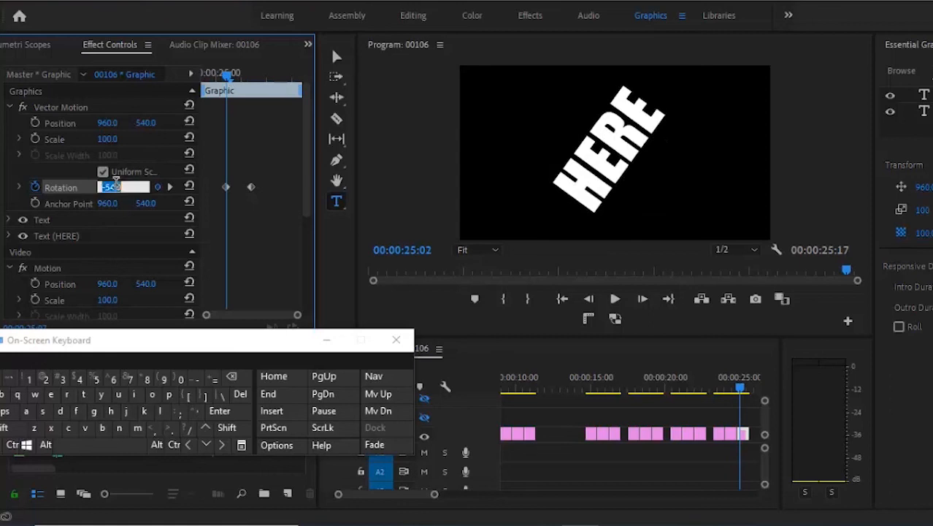
{"action": "left_click", "coordinate": [180, 379]}
{"action": "left_click", "coordinate": [280, 250]}
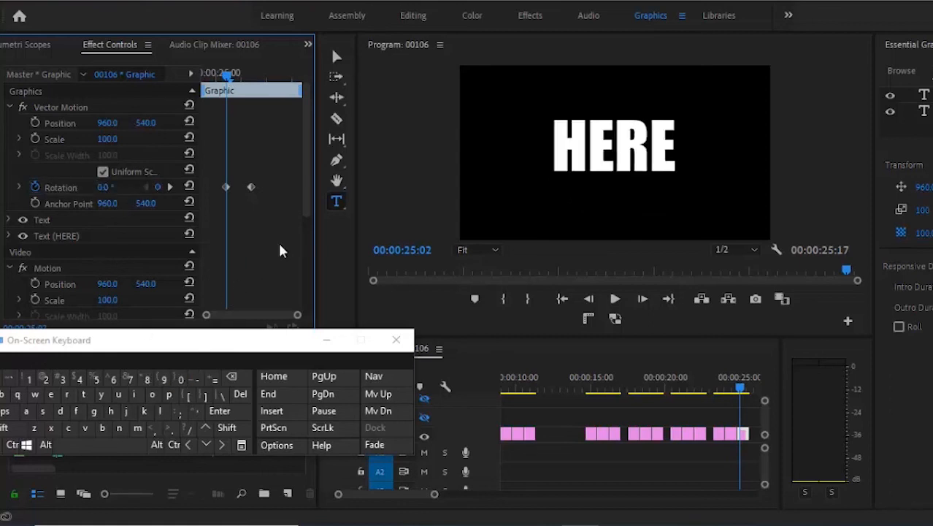
{"action": "left_click_drag", "start_coordinate": [226, 187], "coordinate": [189, 184]}
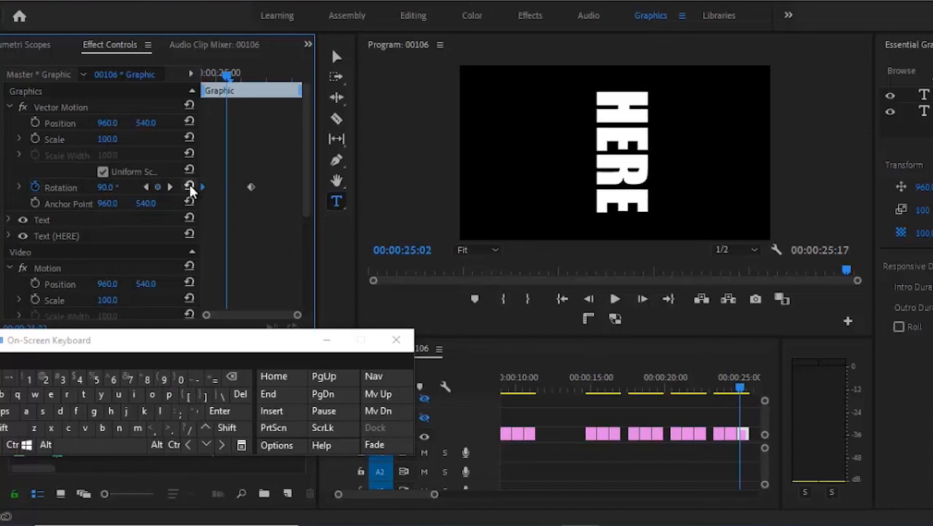
Add a 360° Vector Motion Rotation keyframe (1x0.0°) after the HERE clip's 180° one and move it to the clip's end.
{"action": "left_click", "coordinate": [290, 81]}
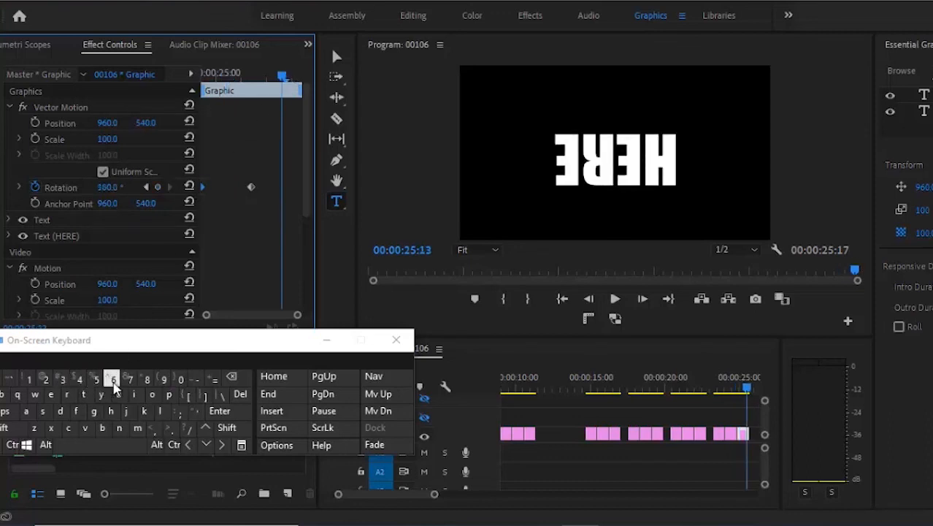
{"action": "left_click", "coordinate": [106, 187]}
{"action": "left_click", "coordinate": [63, 379]}
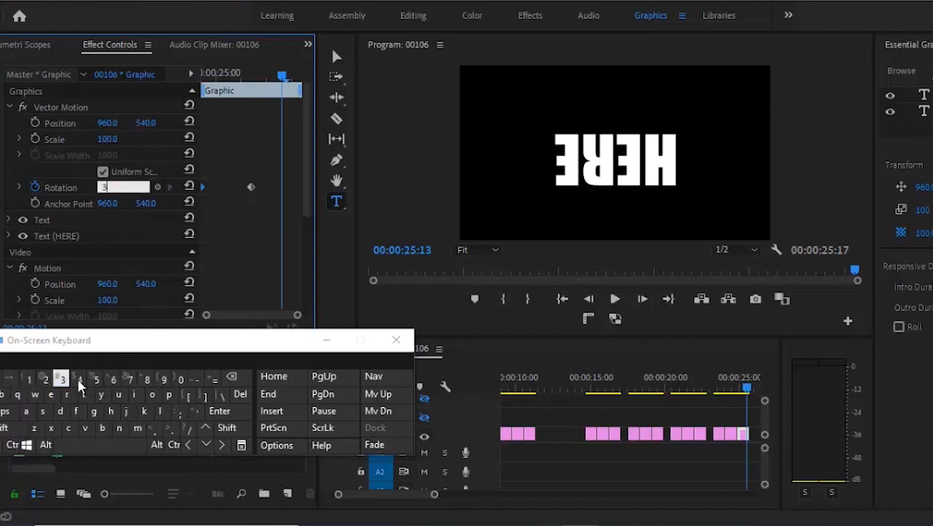
{"action": "type", "text": "6"}
{"action": "left_click", "coordinate": [181, 379]}
{"action": "left_click", "coordinate": [241, 413]}
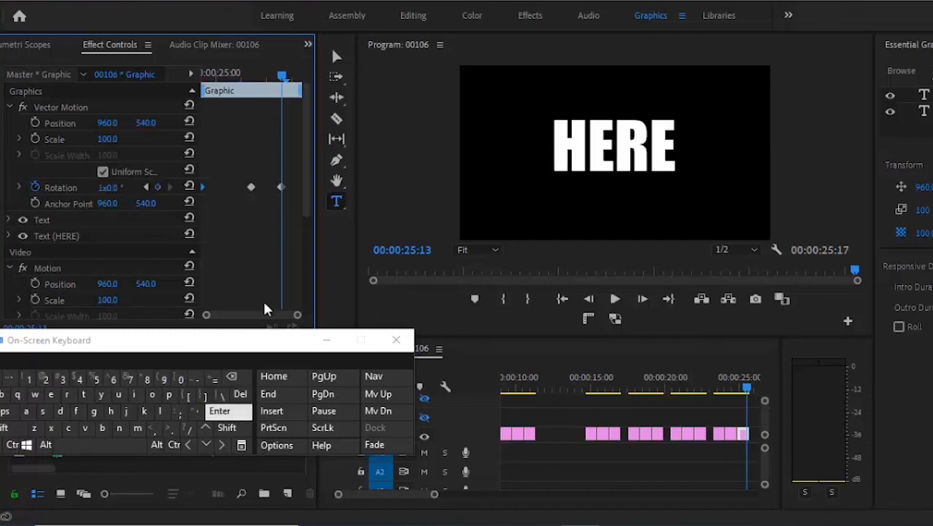
{"action": "left_click_drag", "start_coordinate": [278, 183], "coordinate": [324, 184]}
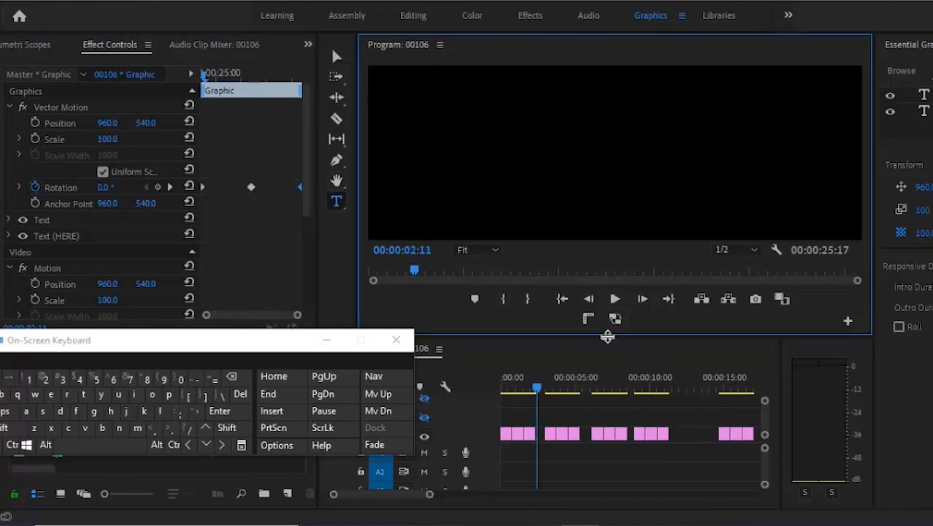
Enlarge the program preview and play the whole title sequence from its beginning.
{"action": "left_click_drag", "start_coordinate": [608, 336], "coordinate": [607, 417]}
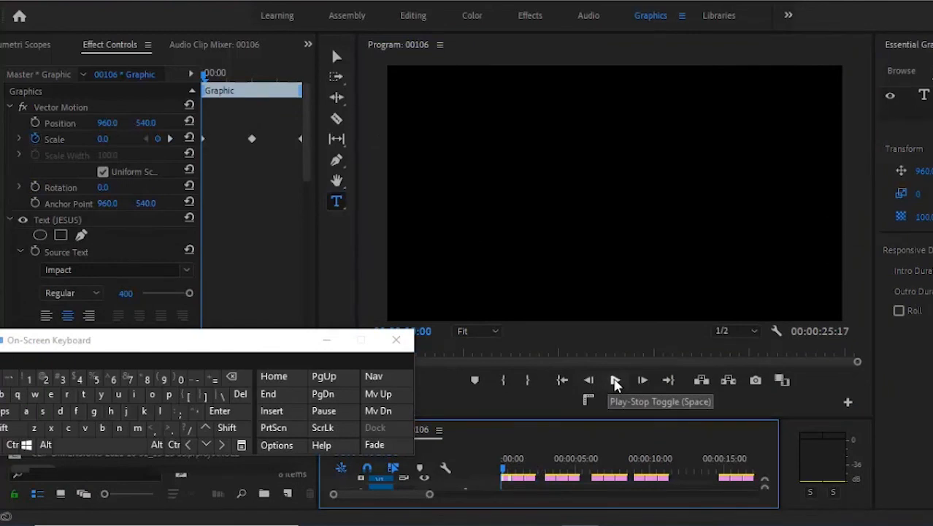
{"action": "left_click", "coordinate": [616, 383]}
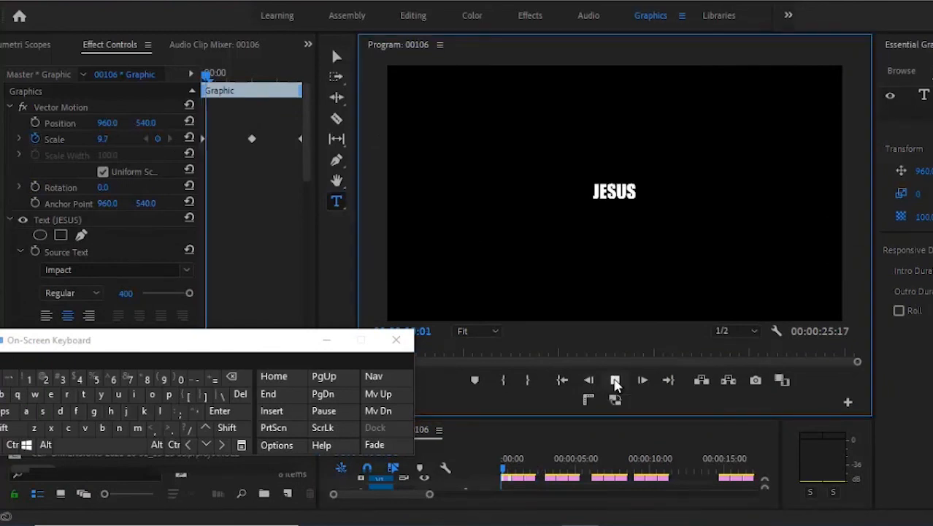